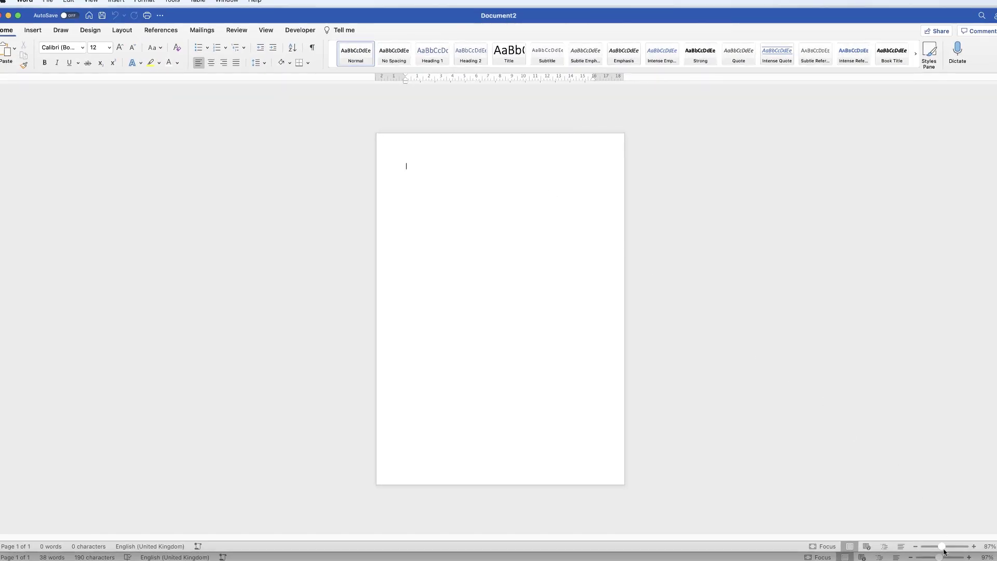
Step: Draw a rectangle that covers the entire page and remove its outline
left_click_drag(943, 547, 943, 551)
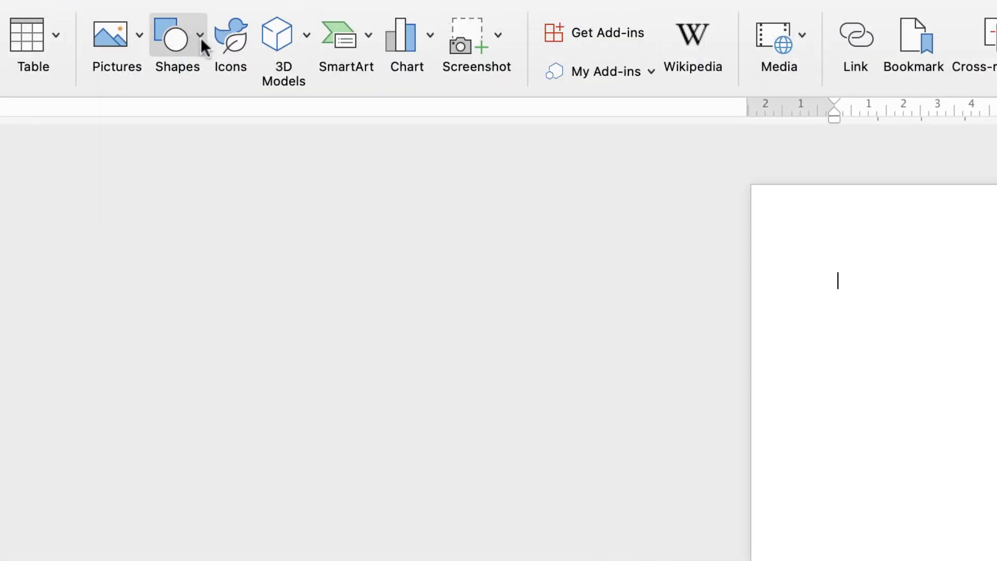
left_click(202, 45)
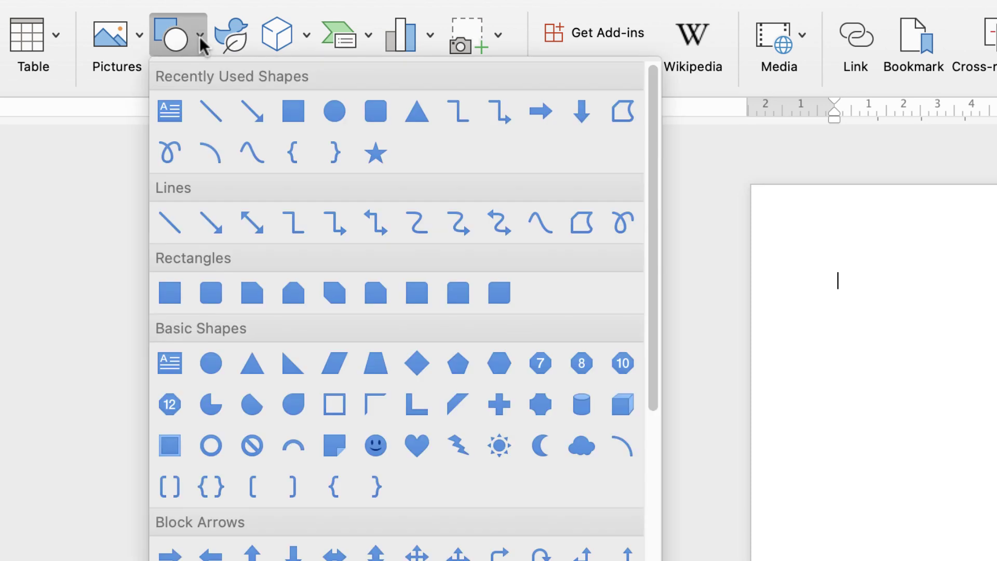
left_click(169, 297)
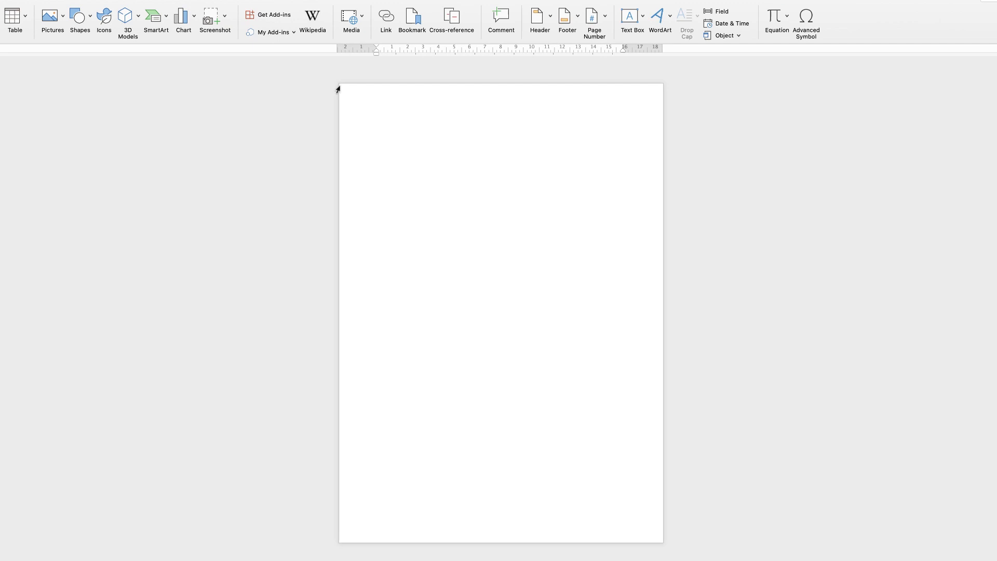
left_click_drag(756, 192, 663, 541)
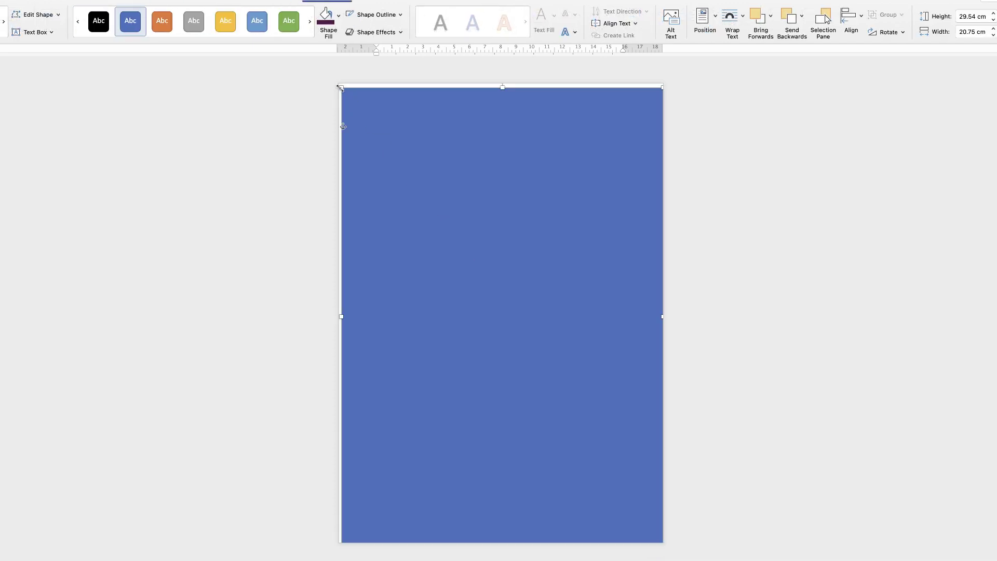
left_click_drag(342, 87, 339, 83)
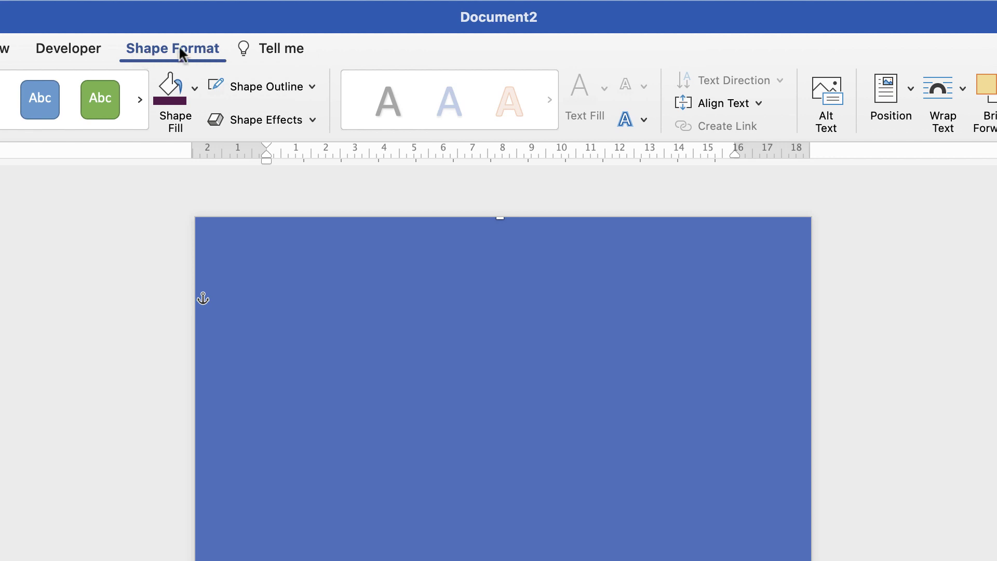
left_click(311, 85)
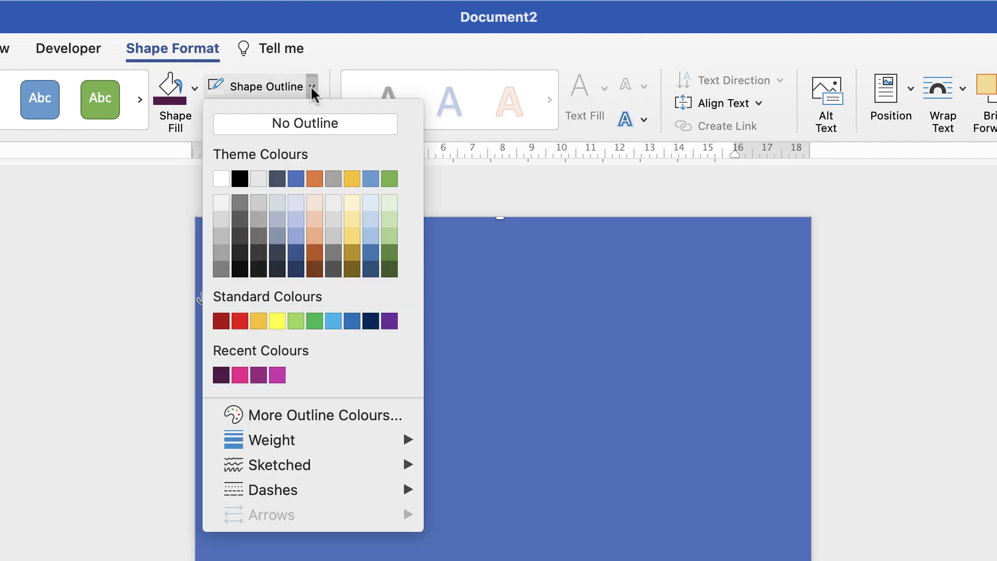
left_click(275, 123)
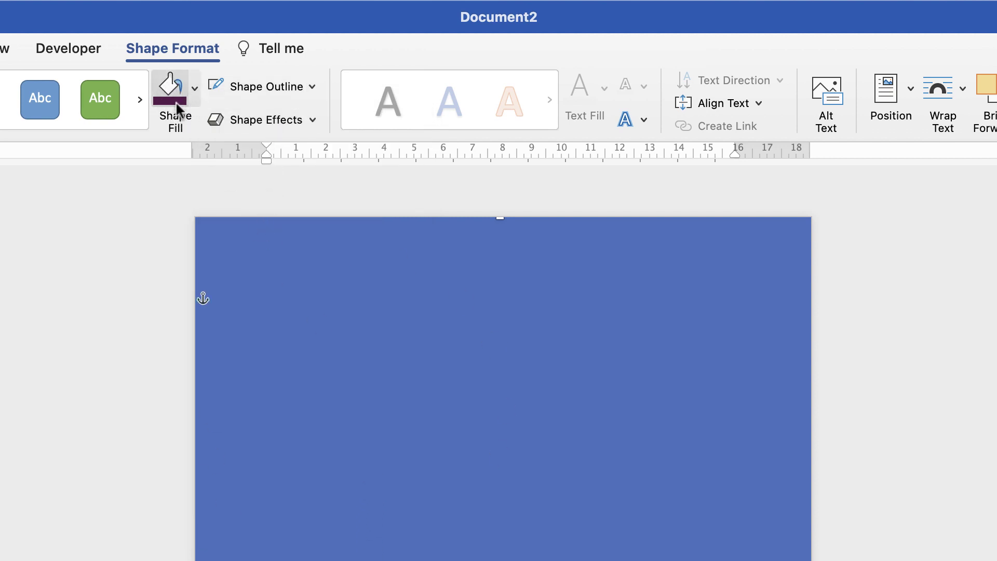
left_click(196, 89)
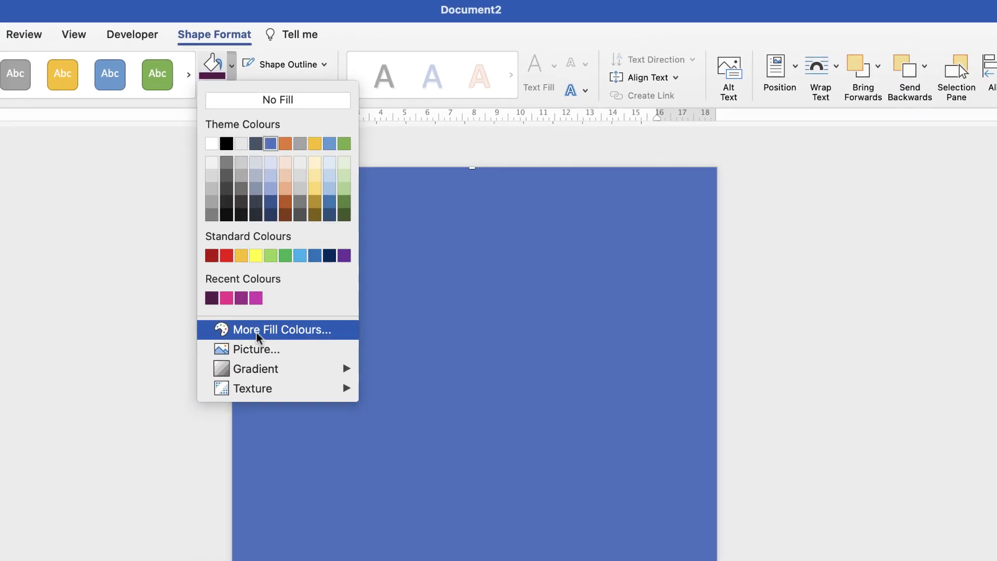
left_click(258, 330)
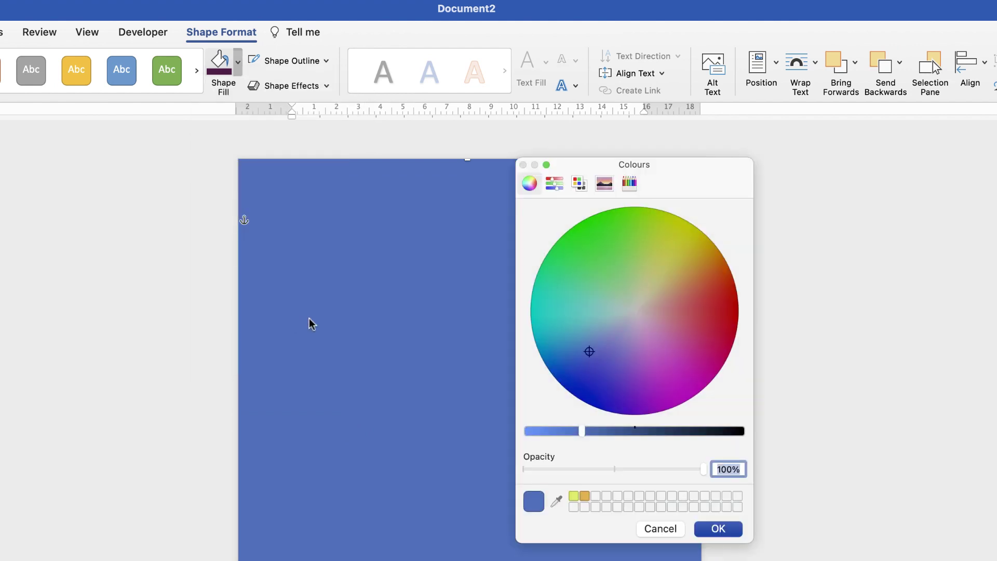
left_click_drag(590, 354, 581, 333)
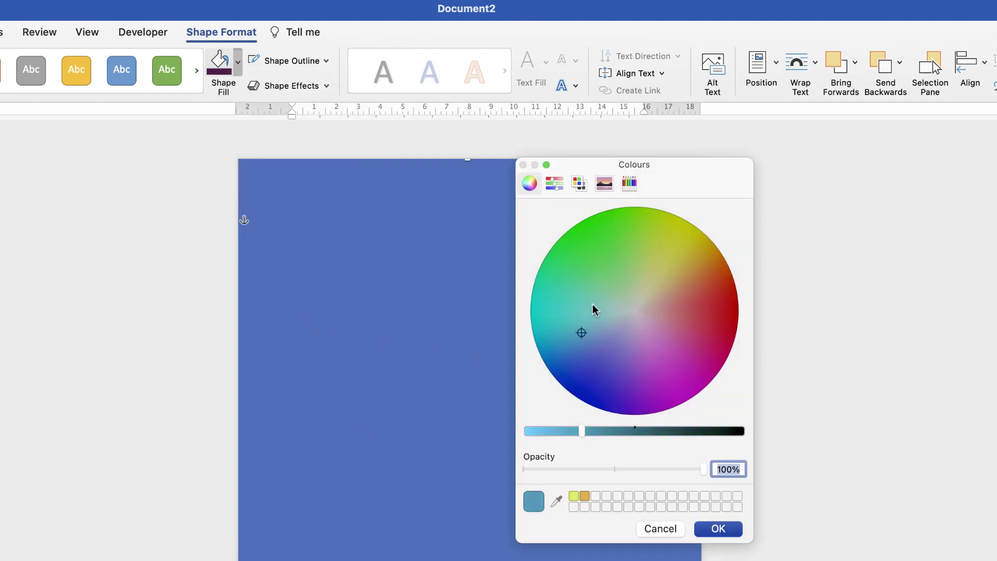
left_click(554, 184)
left_click(579, 183)
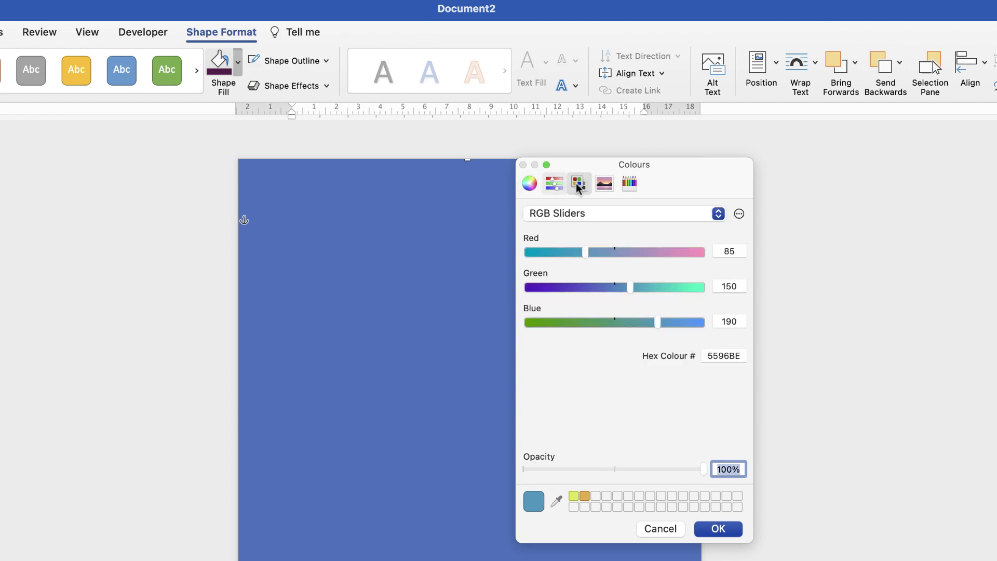
left_click(630, 183)
left_click(603, 186)
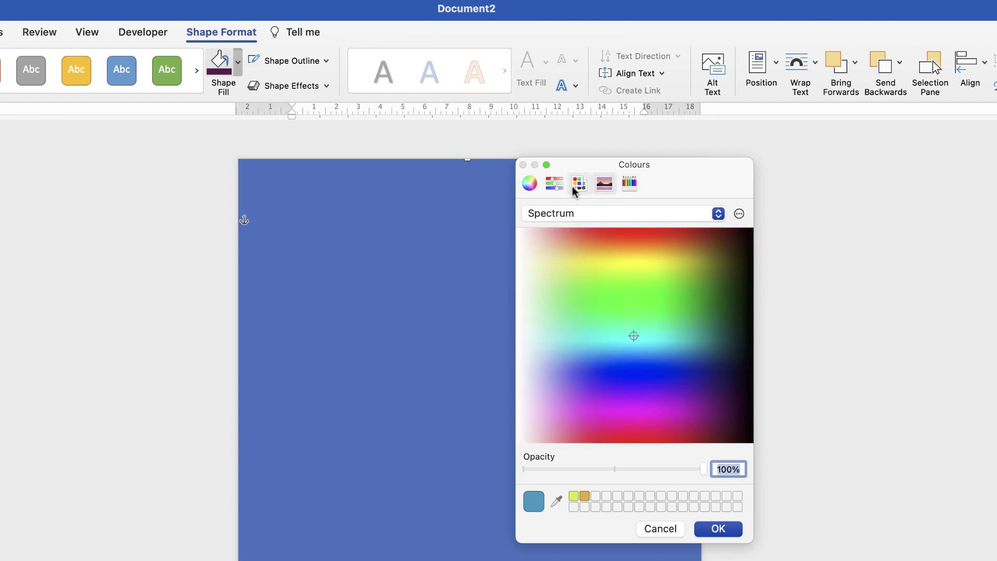
left_click(530, 183)
key("Escape")
Step: Fill the full-page rectangle with the dark purple from the recent colours
left_click(238, 62)
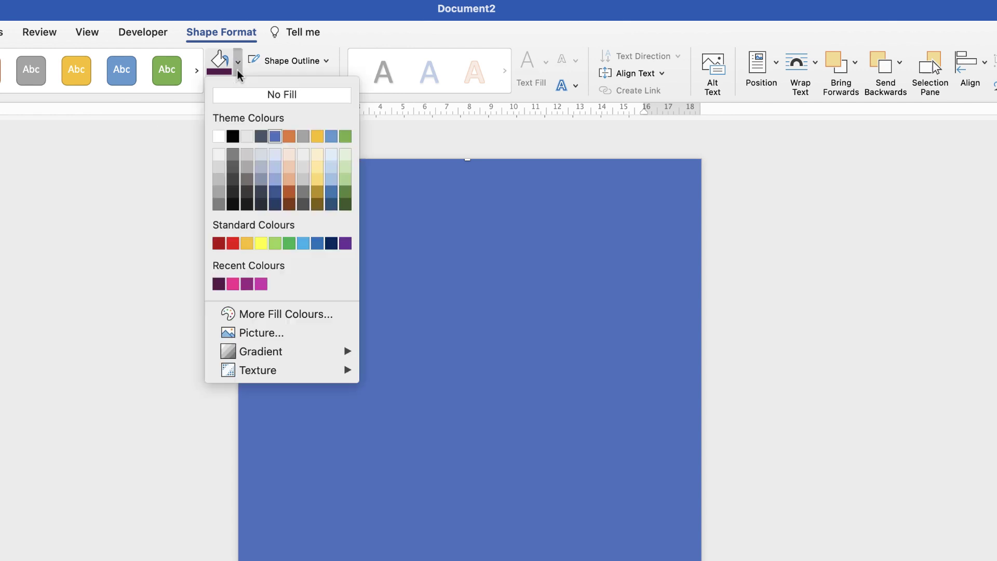
left_click(219, 284)
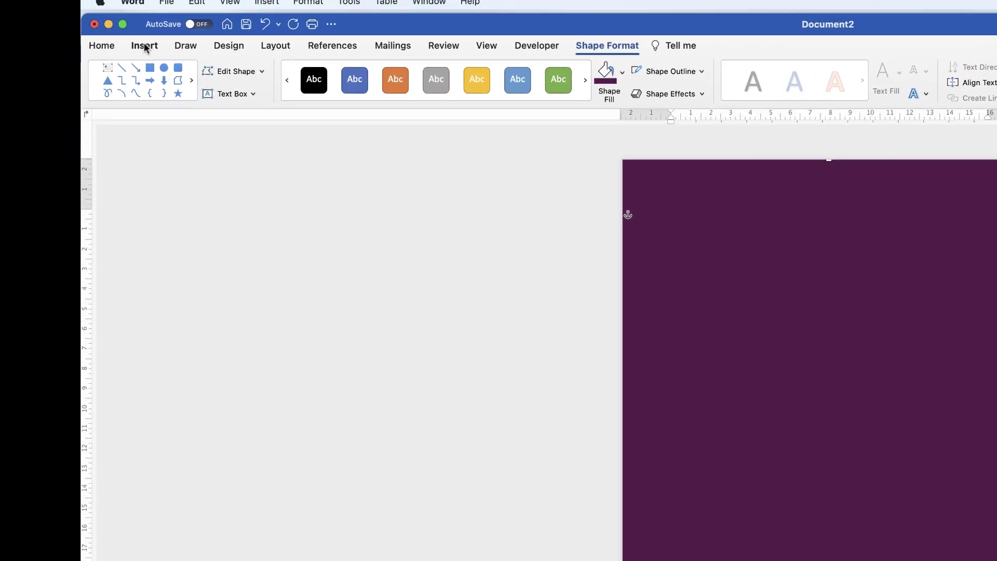
Step: Draw a circle about 22.44 cm in diameter, centred horizontally over the lower part of the page and extending past its edges
left_click(156, 53)
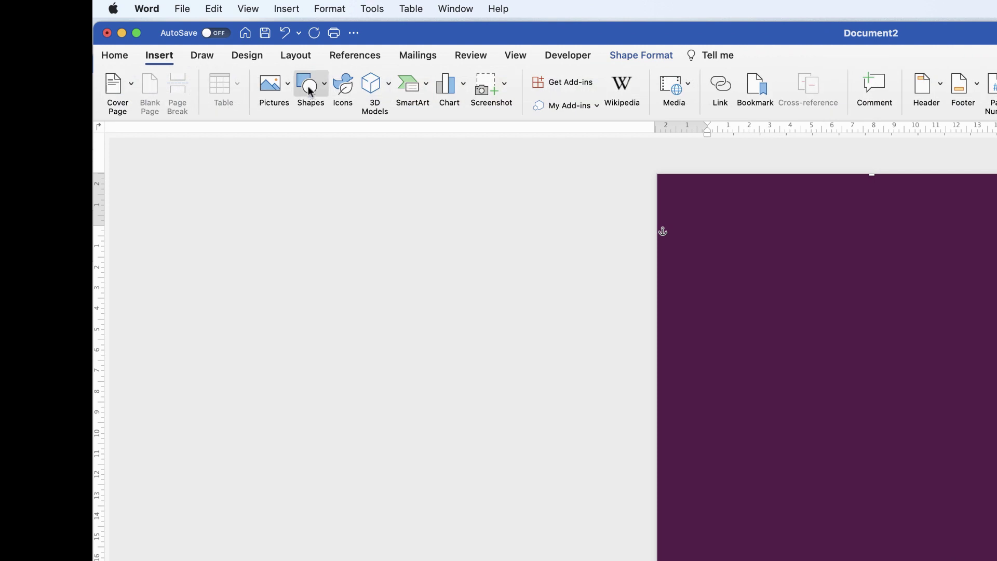
left_click(324, 88)
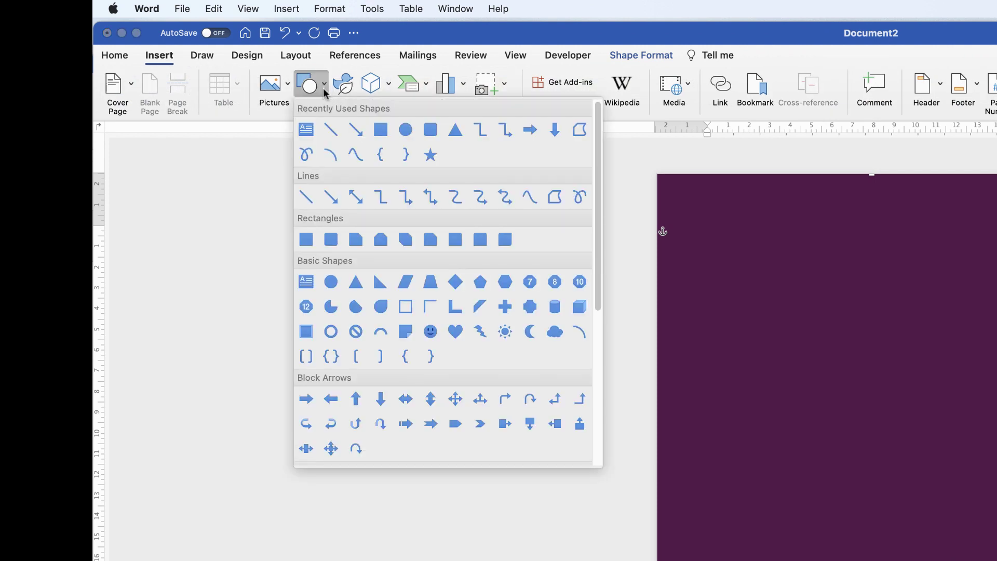
left_click(331, 282)
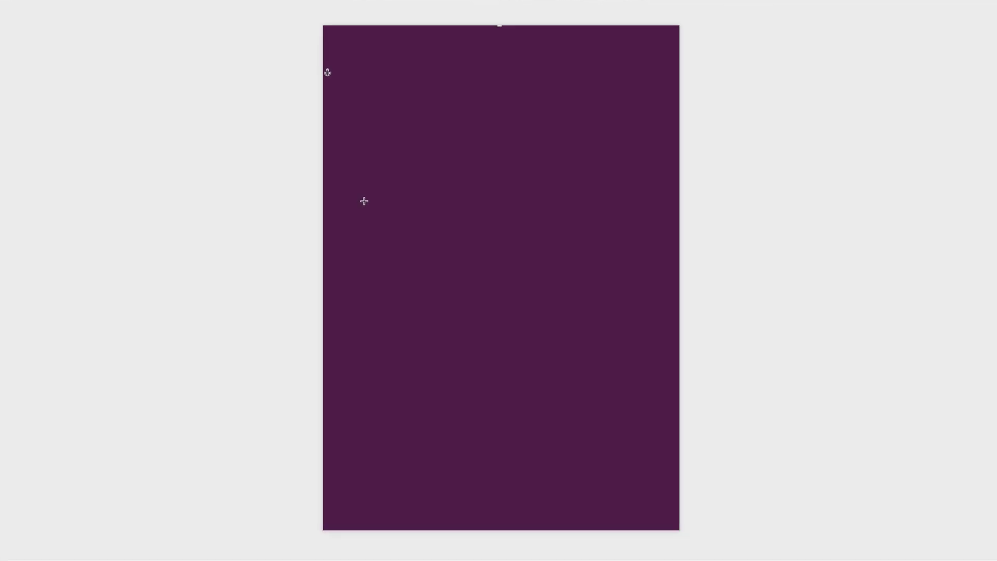
left_click_drag(362, 199, 629, 529)
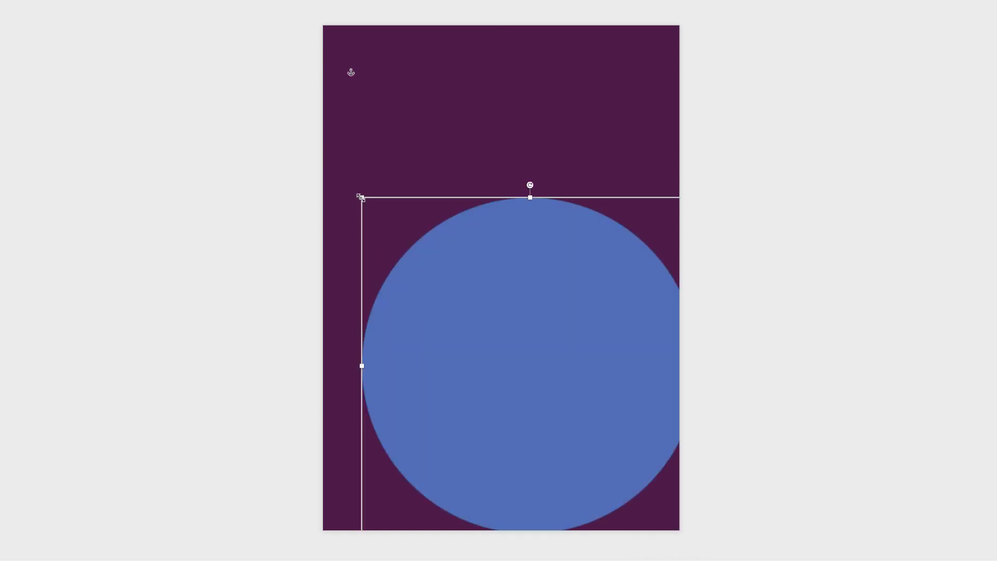
left_click_drag(361, 198, 308, 161)
mouse_move(506, 316)
left_mouse_down()
mouse_move(487, 303)
mouse_move(525, 302)
mouse_move(483, 327)
mouse_move(501, 312)
mouse_move(504, 320)
left_mouse_up()
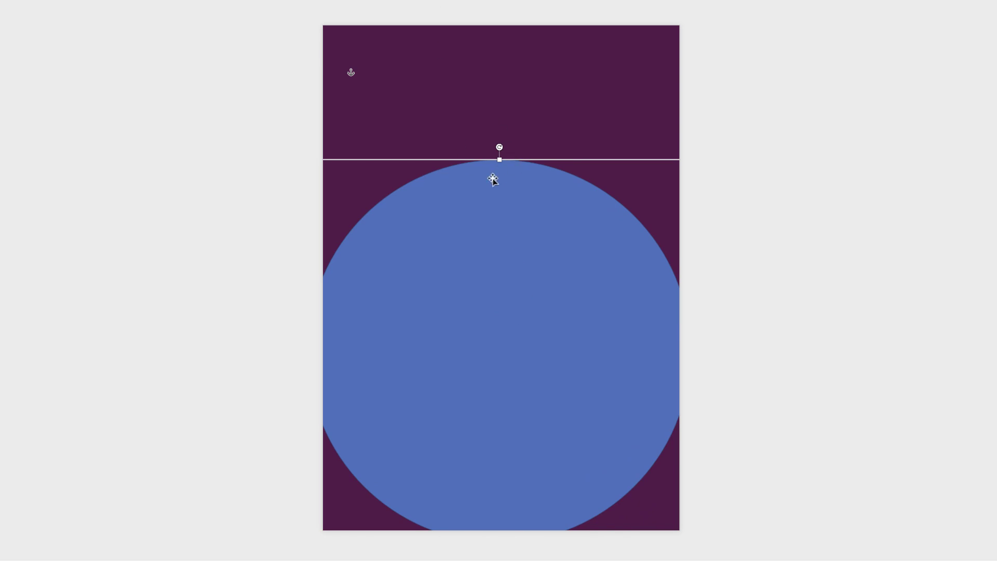
Step: Check which text wrapping option is applied to the circle
right_click(518, 252)
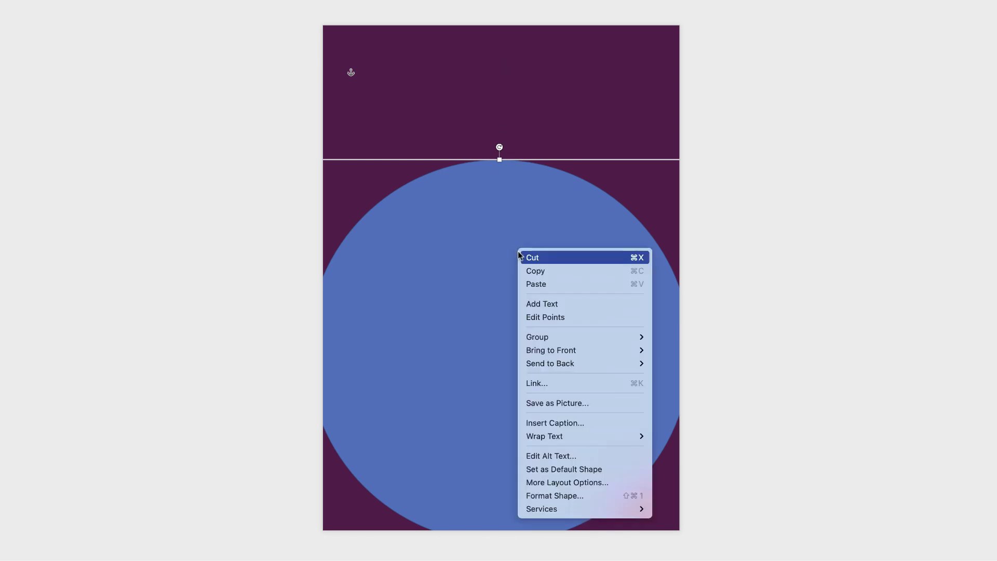
mouse_move(557, 438)
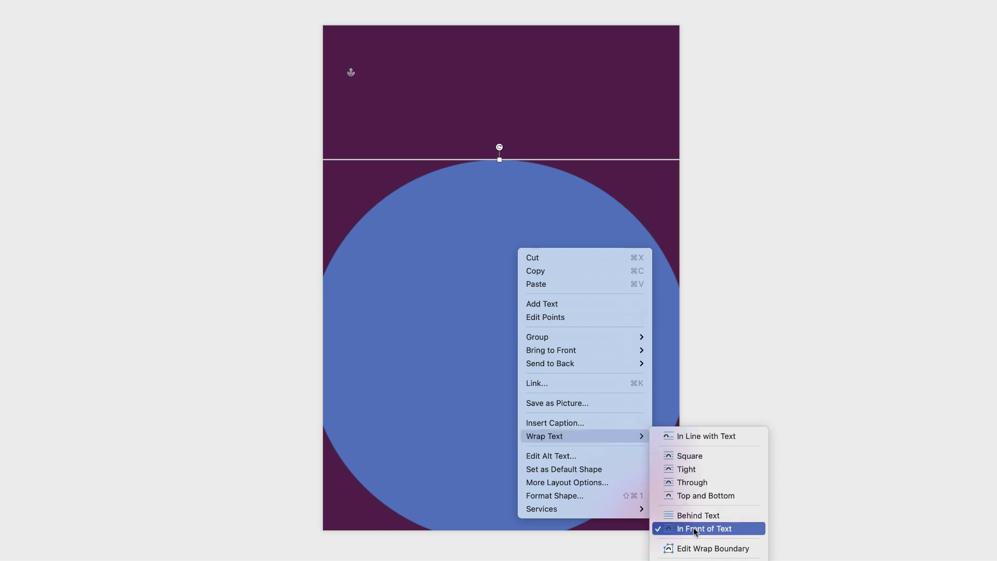
left_click(467, 255)
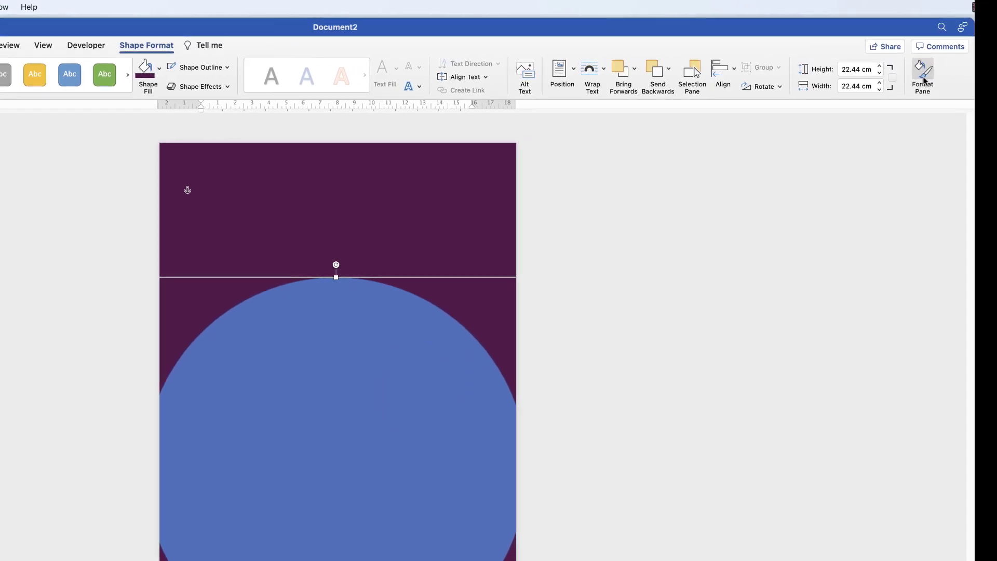
Step: Open the circle's fill and line formatting settings and set its outline to No line
left_click(852, 74)
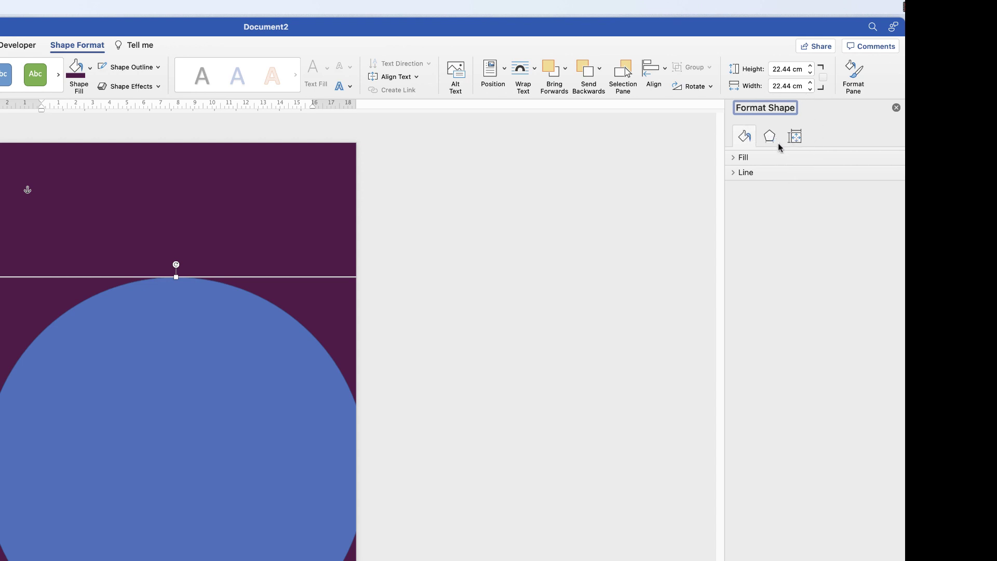
left_click(735, 158)
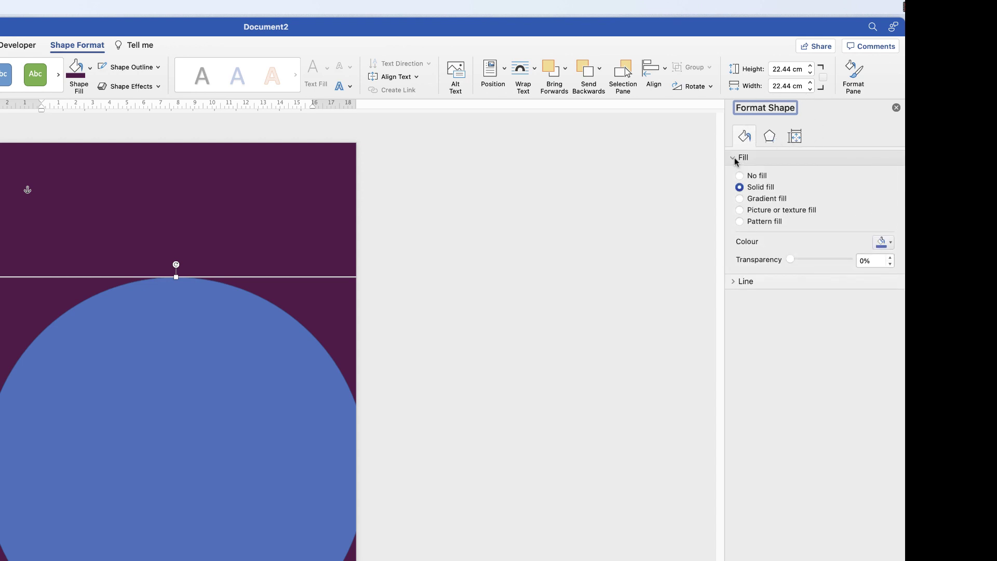
left_click(733, 282)
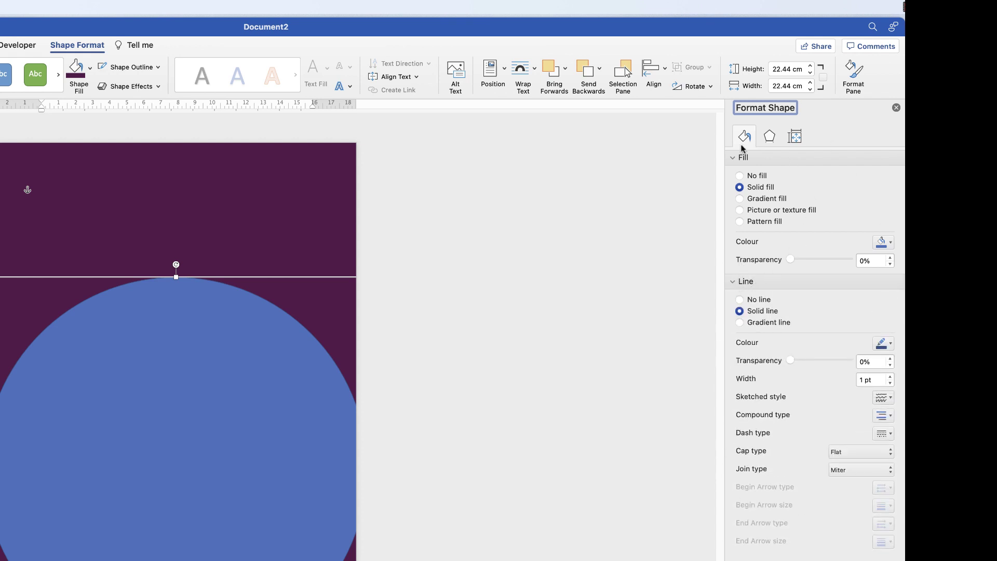
left_click(740, 299)
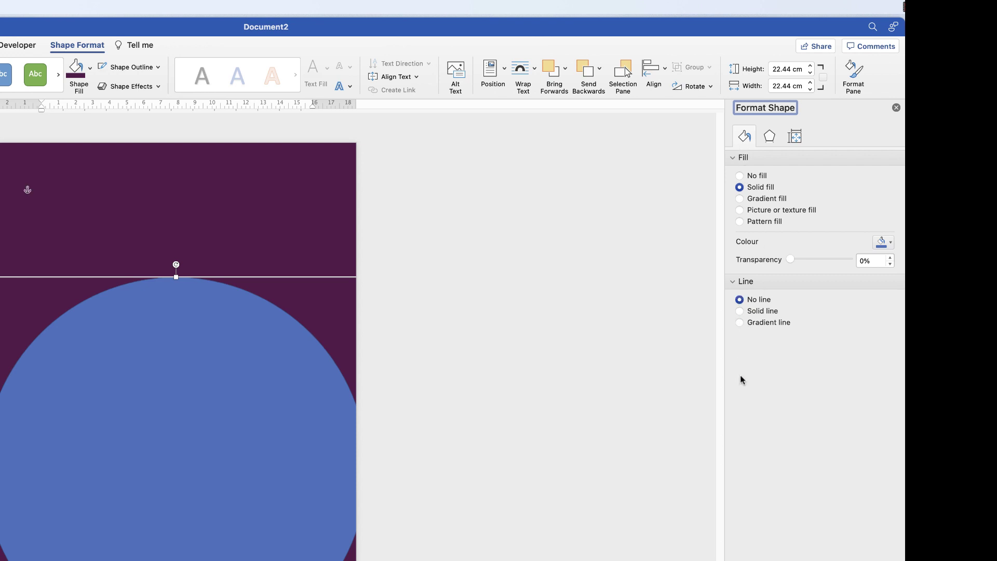
Step: Give the circle a radial gradient fill and move the dark purple gradient stop to 100%
left_click(739, 198)
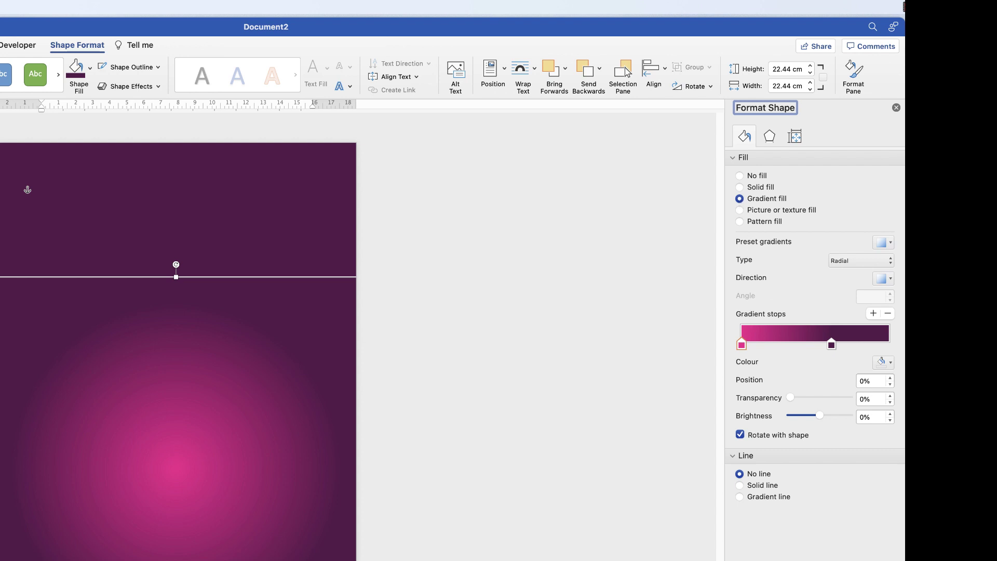
left_click_drag(904, 312, 842, 312)
key("super+grave")
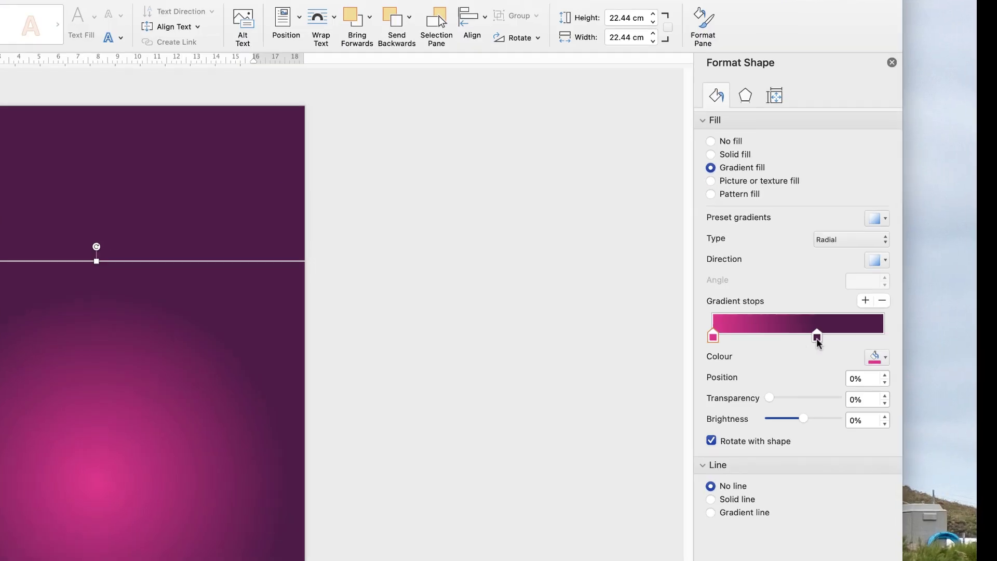
left_click_drag(821, 336, 896, 338)
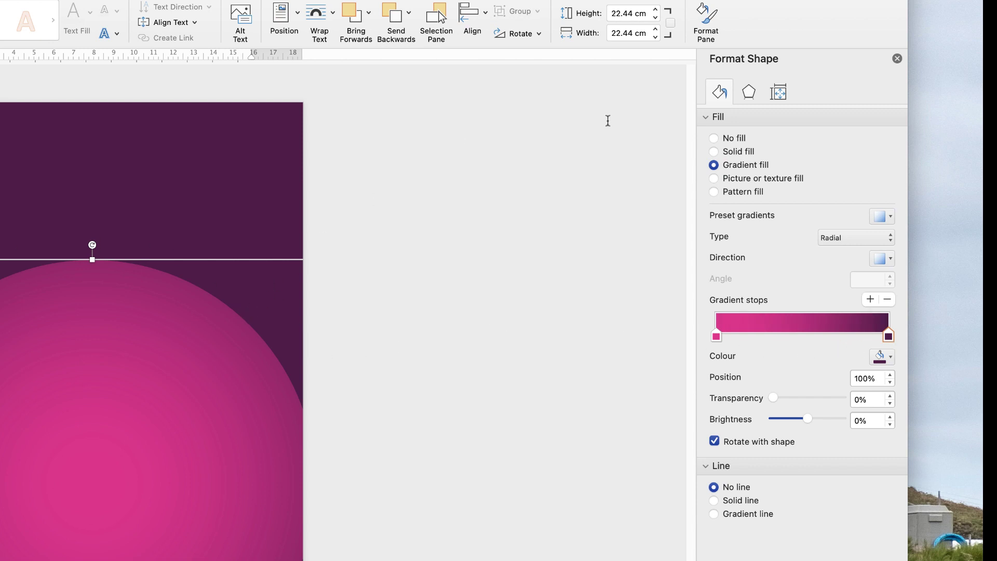
Step: Reapply the circle's gradient fill after trying a solid fill, and set the 0% gradient stop to pink from the recent colours
left_click(714, 152)
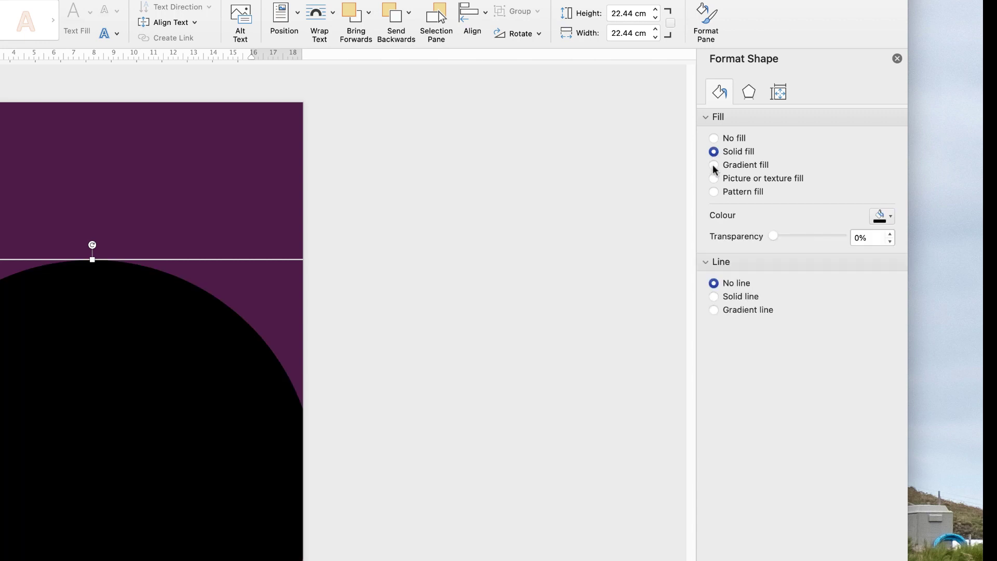
left_click(715, 165)
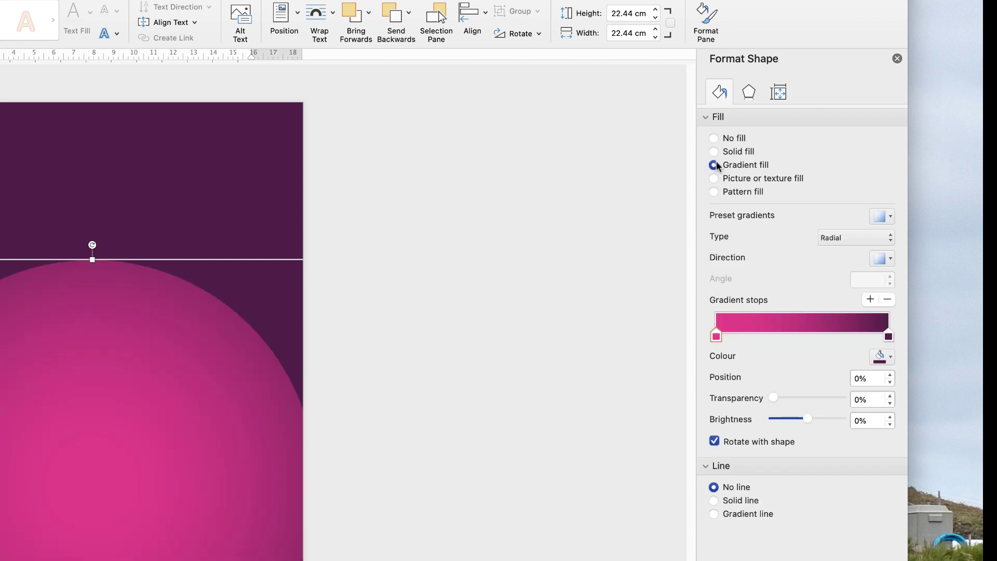
left_click(888, 337)
left_click(716, 337)
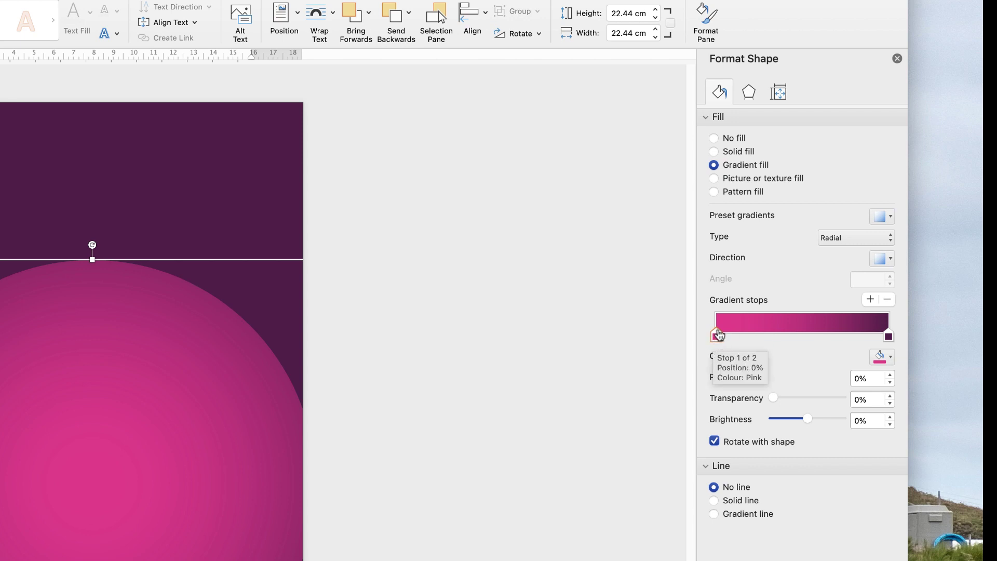
left_click(890, 358)
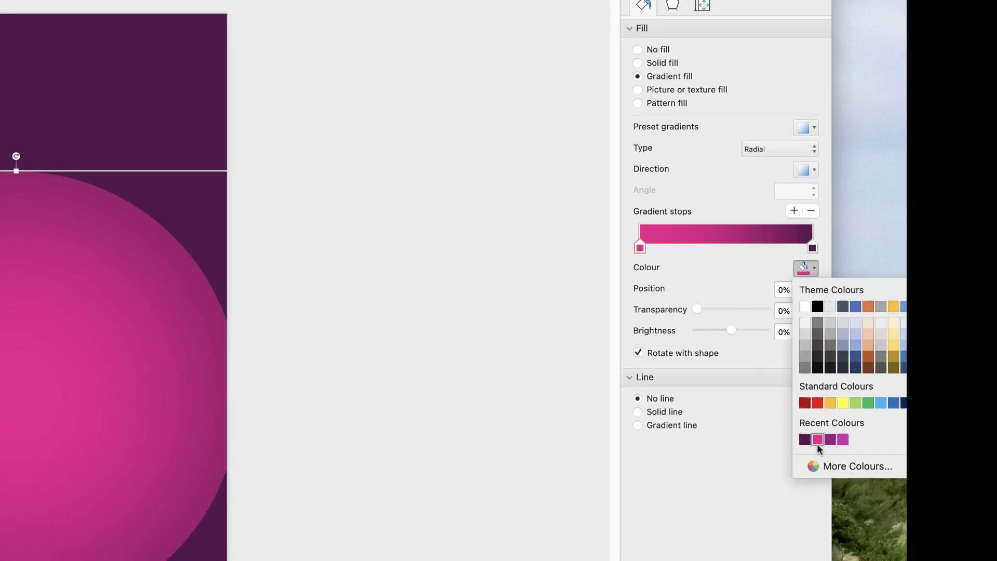
left_click(818, 439)
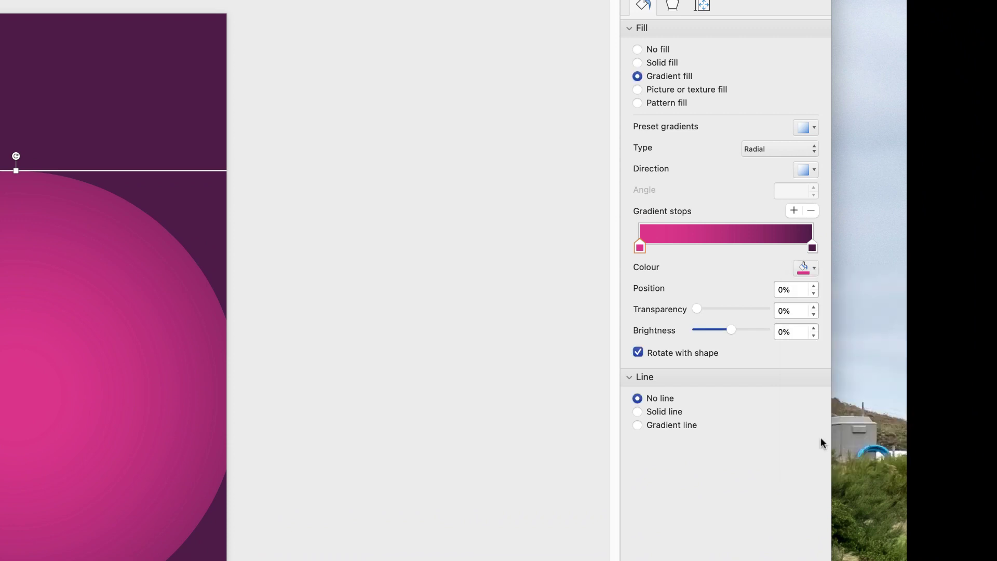
Step: Set the circle's end gradient stop to dark purple at 70% and move the circle slightly lower on the page
left_click(812, 247)
left_click(815, 268)
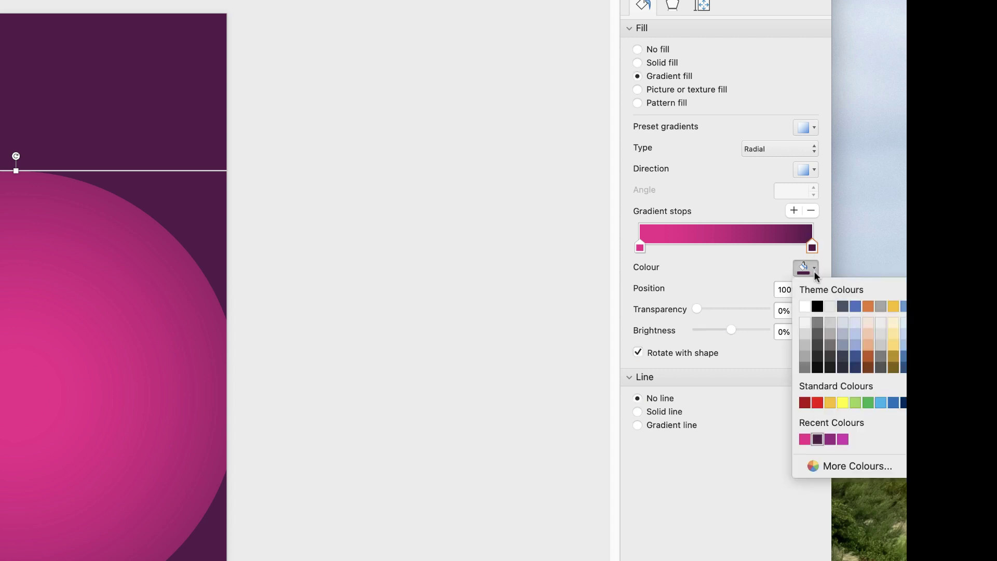
left_click(817, 440)
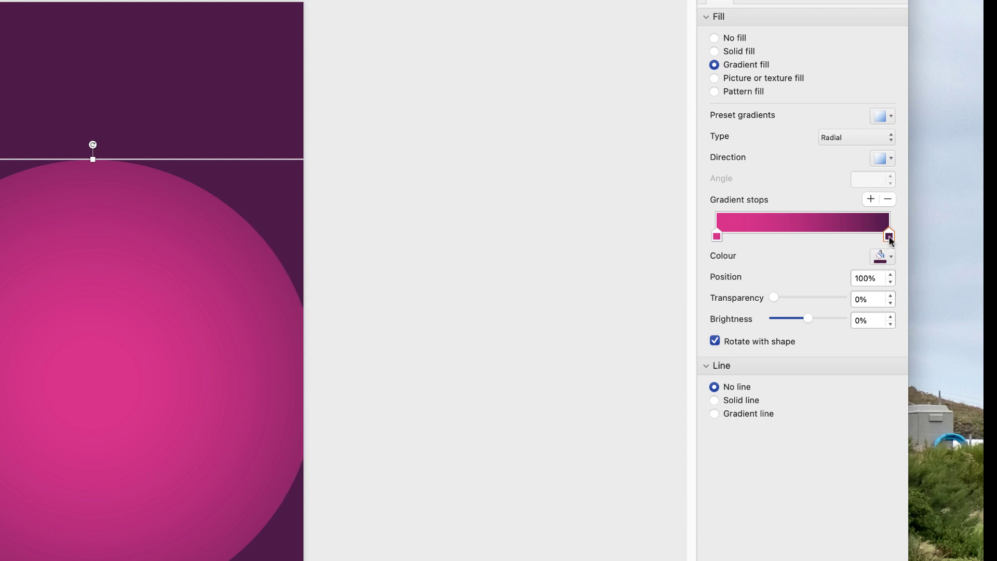
left_click_drag(891, 238, 889, 238)
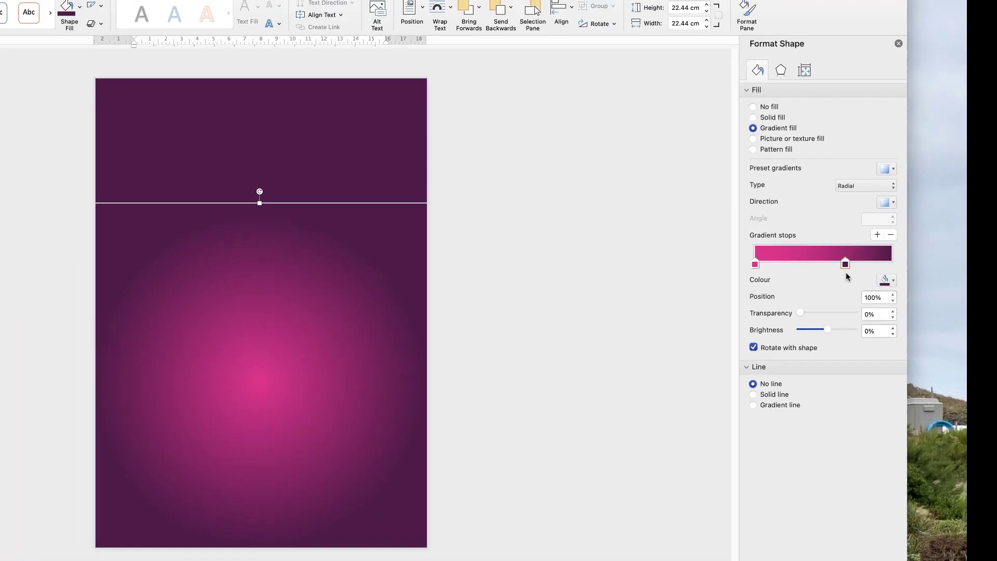
left_click_drag(836, 244, 867, 278)
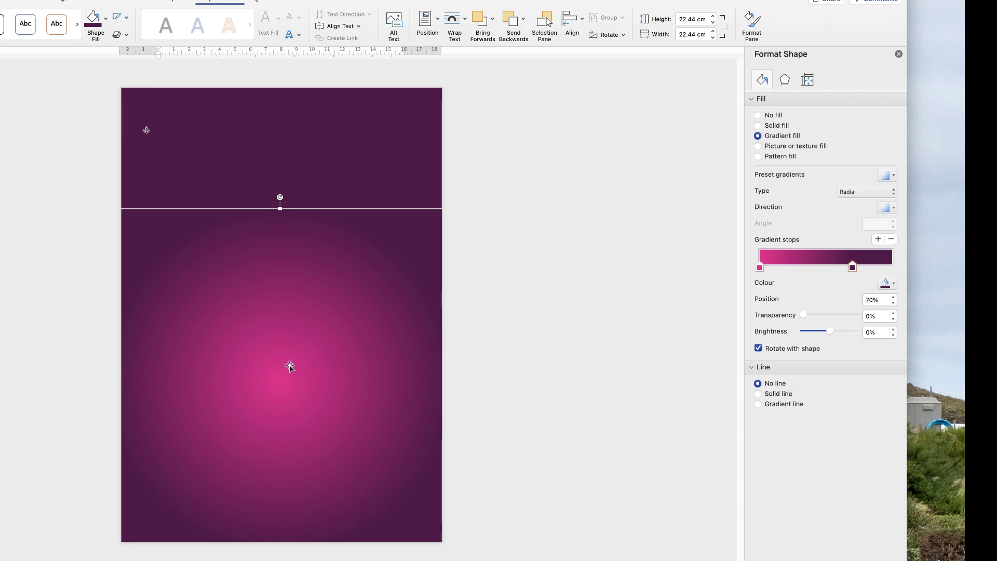
left_click_drag(289, 366, 290, 391)
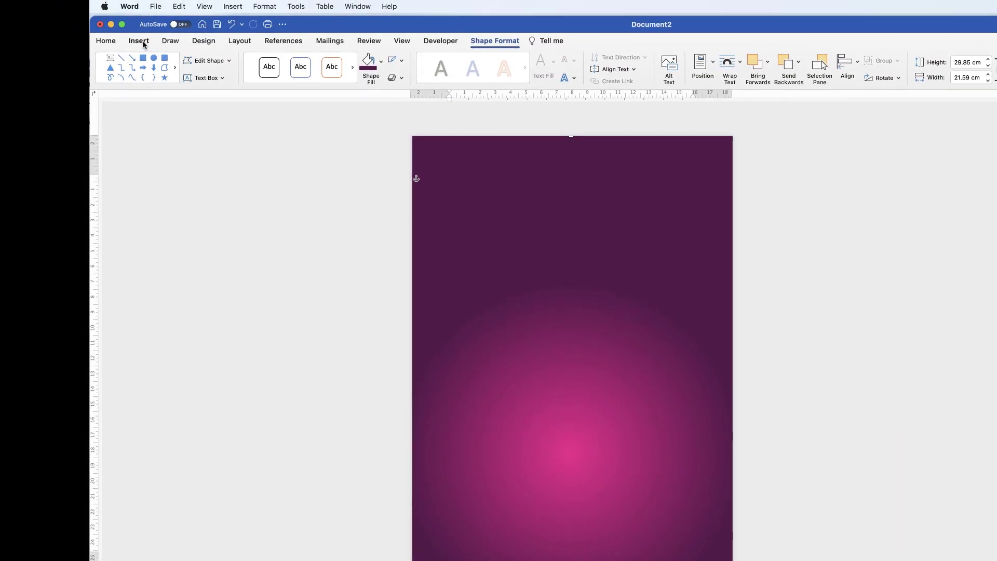
Step: Browse the stock icon library and insert the solid black campfire icon into the document
left_click(143, 44)
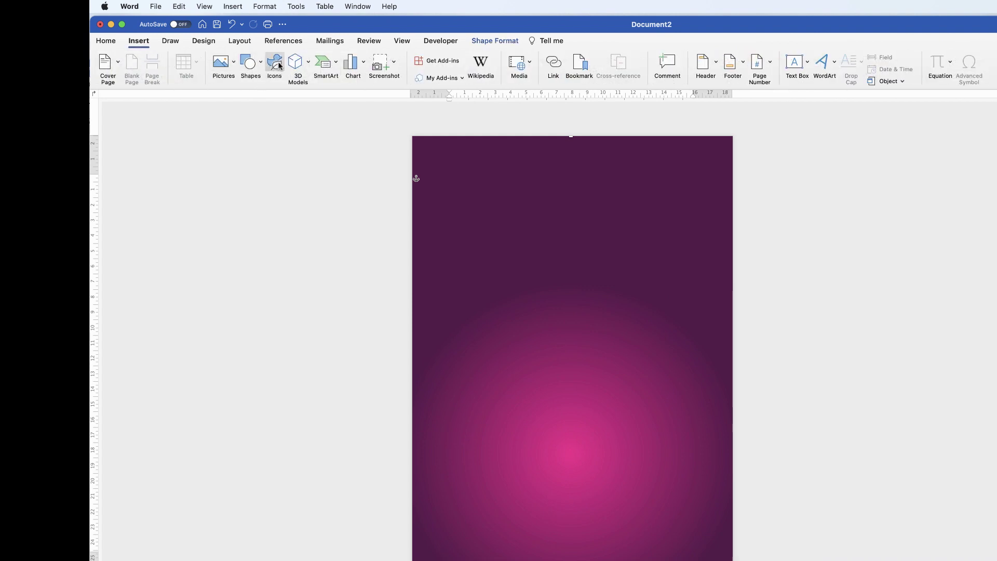
left_click(276, 65)
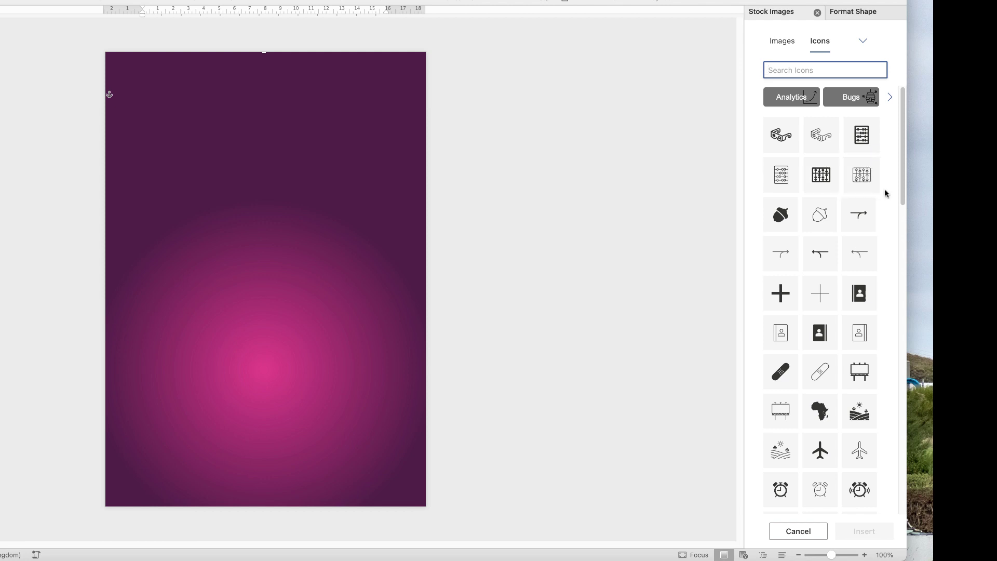
left_click_drag(903, 202, 911, 475)
scroll(831, 299, "down", 10)
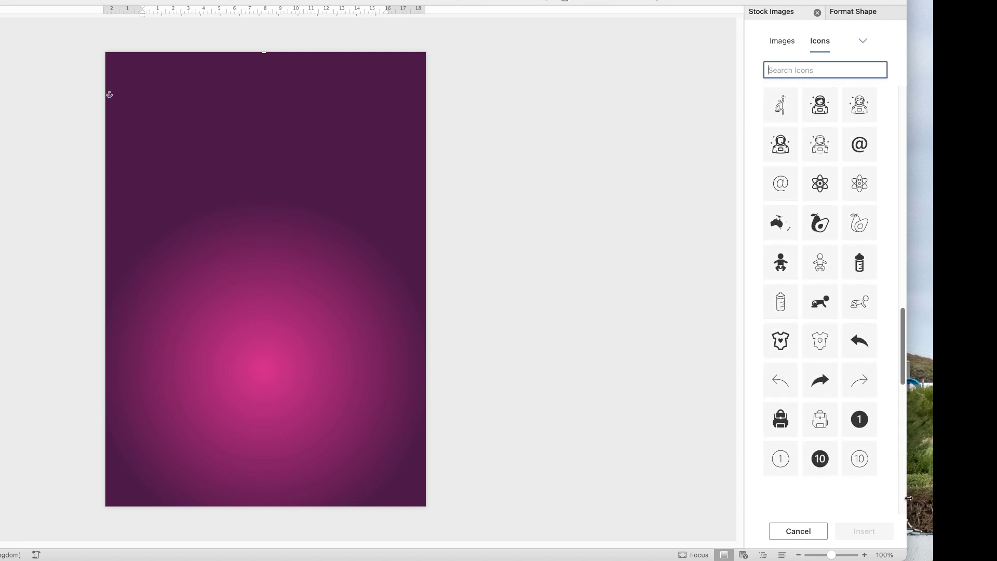
left_click_drag(903, 360, 903, 456)
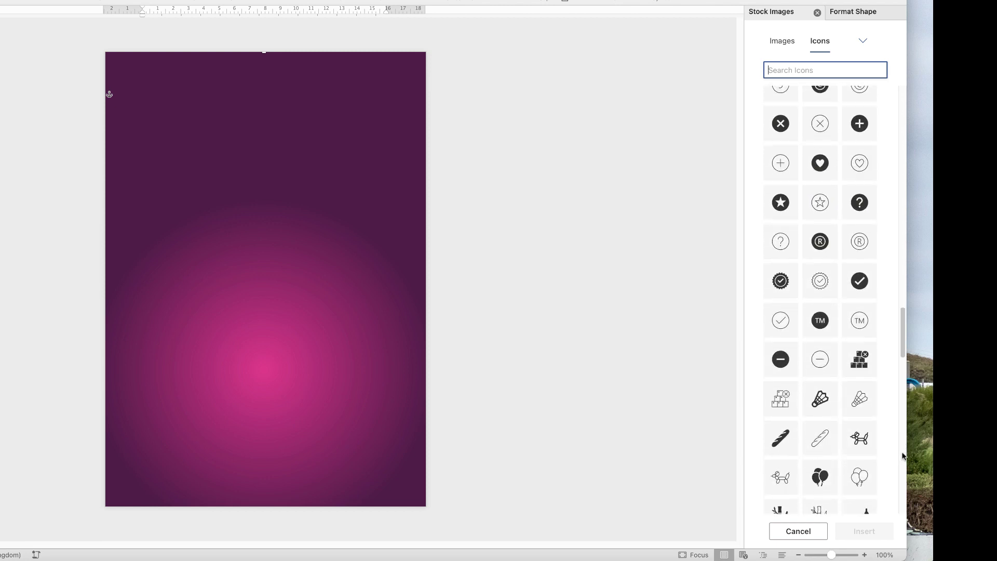
scroll(899, 373, "down", 15)
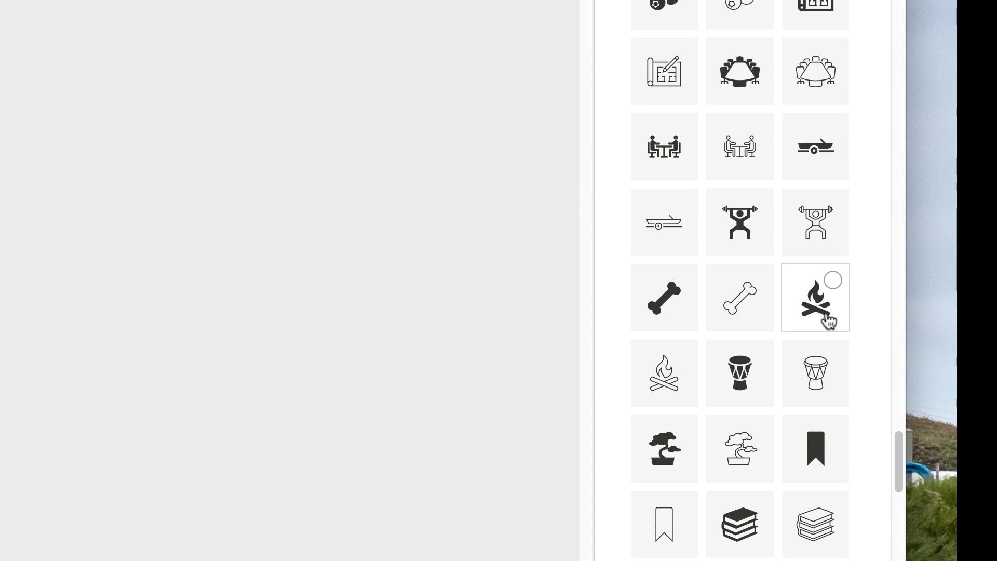
left_click(833, 280)
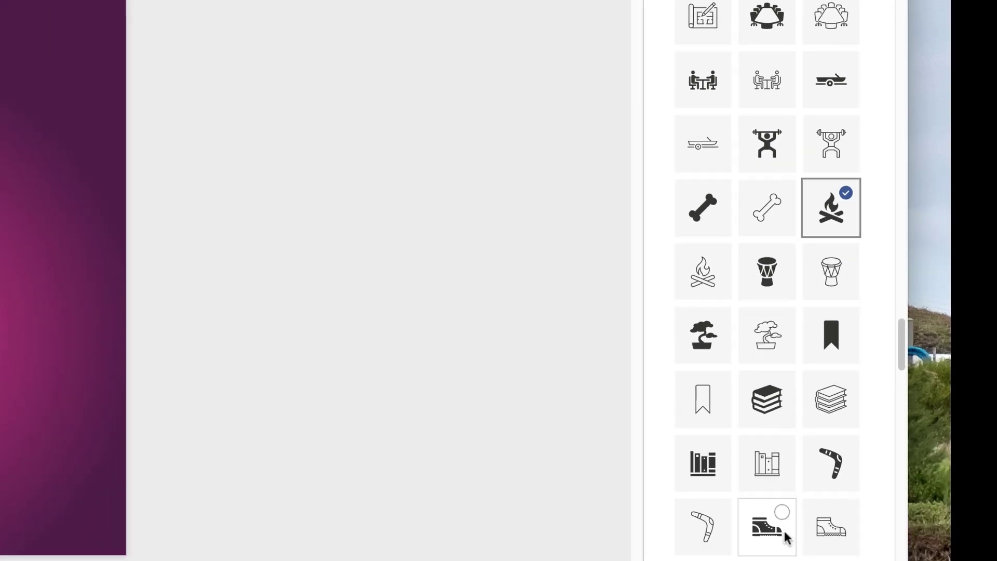
left_click(844, 522)
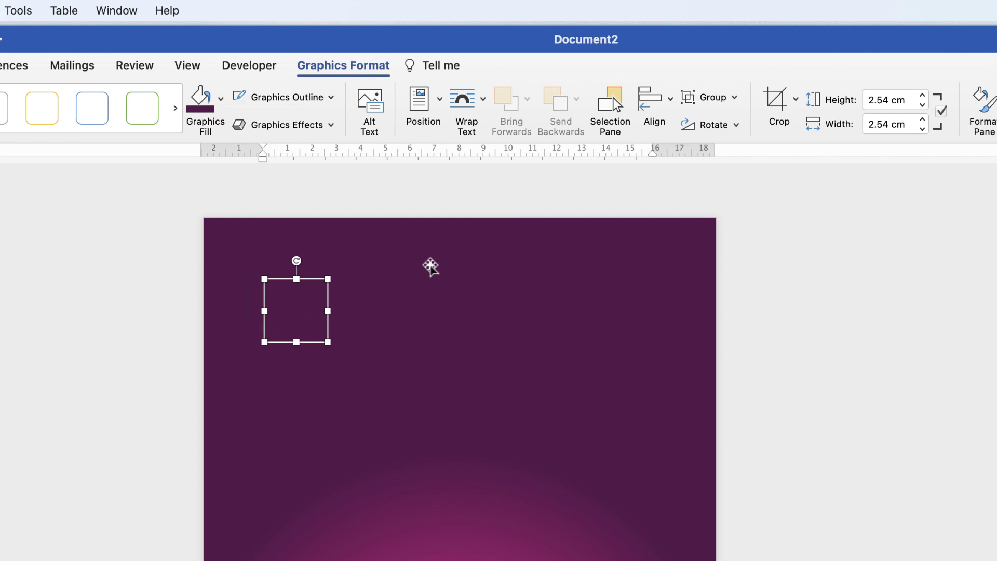
Step: Set the campfire icon's text wrapping to In Front of Text
left_click(372, 67)
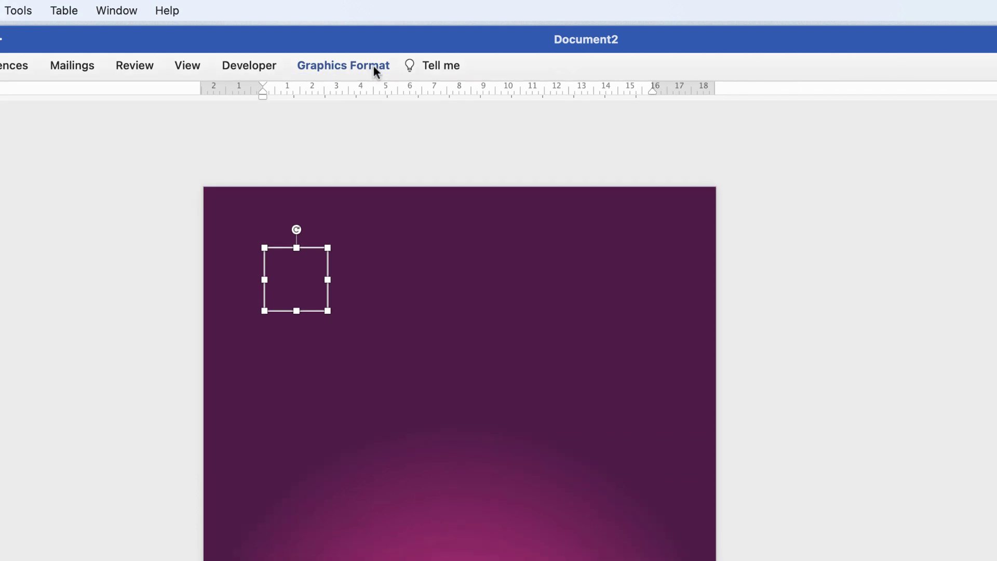
left_click(374, 69)
left_click(484, 102)
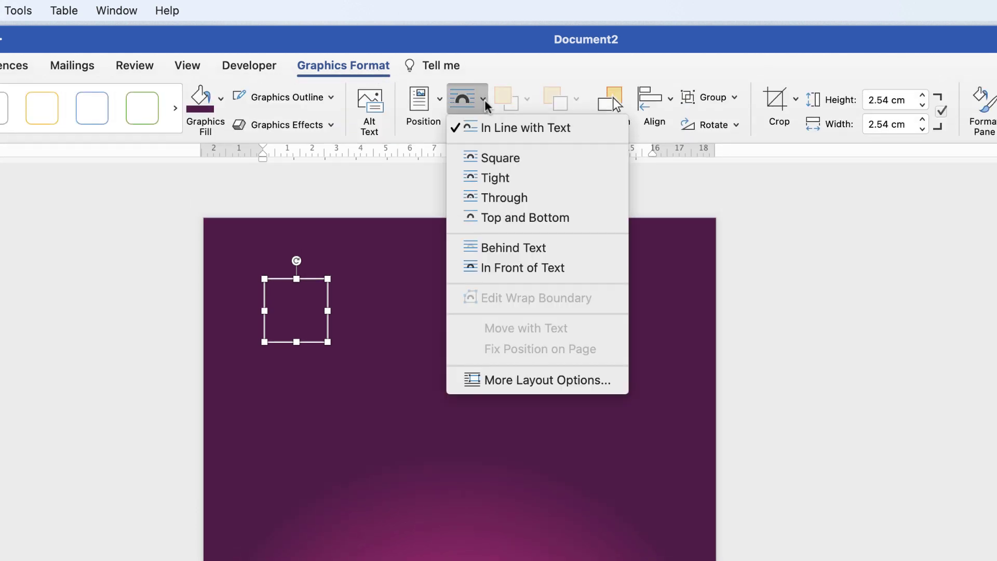
left_click(518, 269)
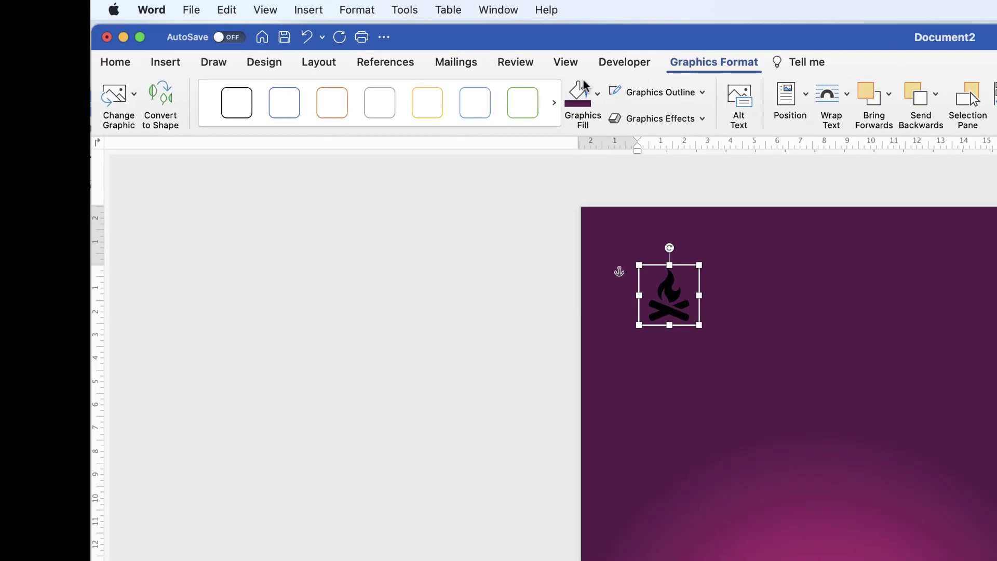
Step: Convert the campfire icon to editable shapes and enlarge the group proportionally to about 15 cm wide
left_click(159, 95)
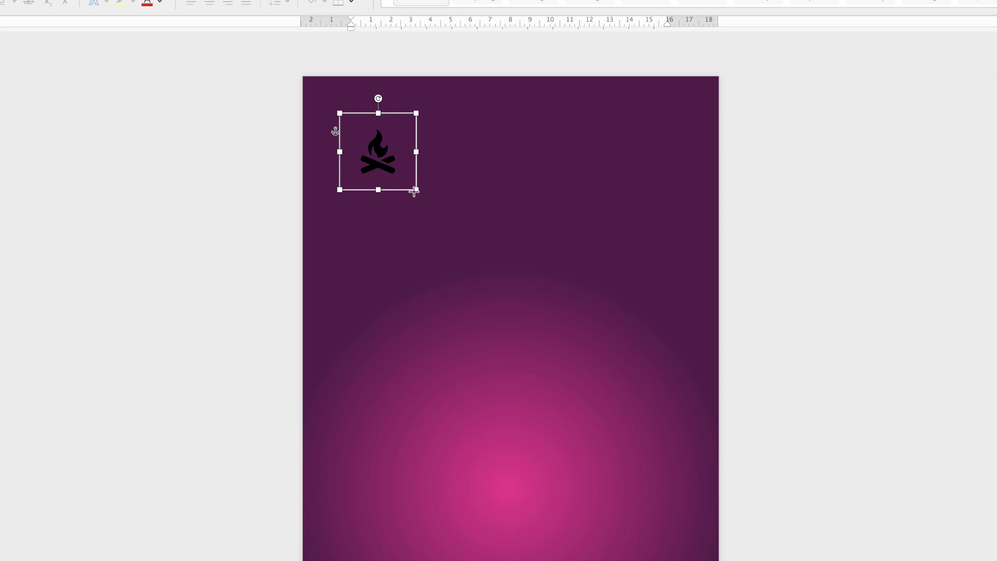
left_click_drag(416, 192, 612, 403)
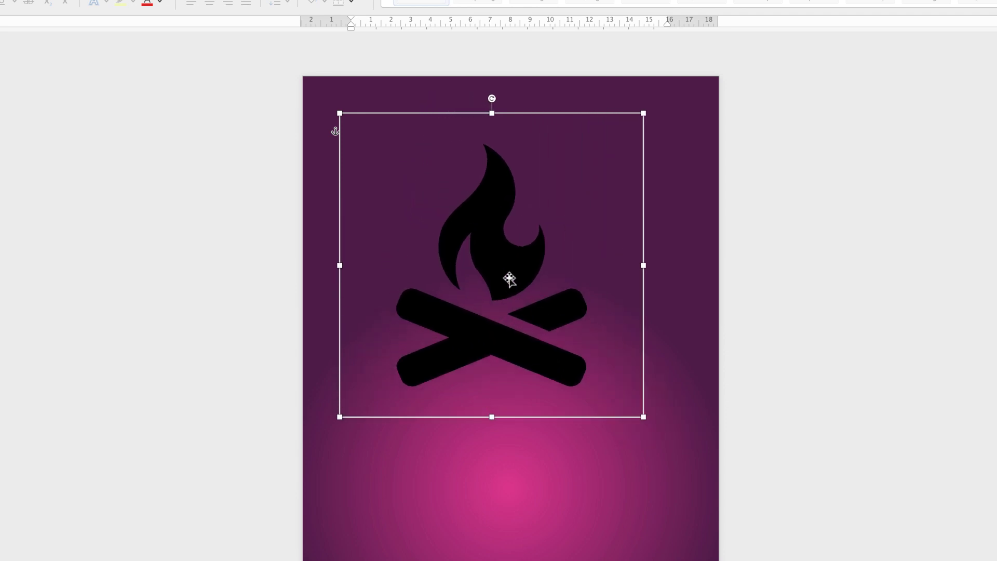
Step: Place a separate copy of the campfire's flame in the lower right of the page and delete the original campfire
left_click(496, 255)
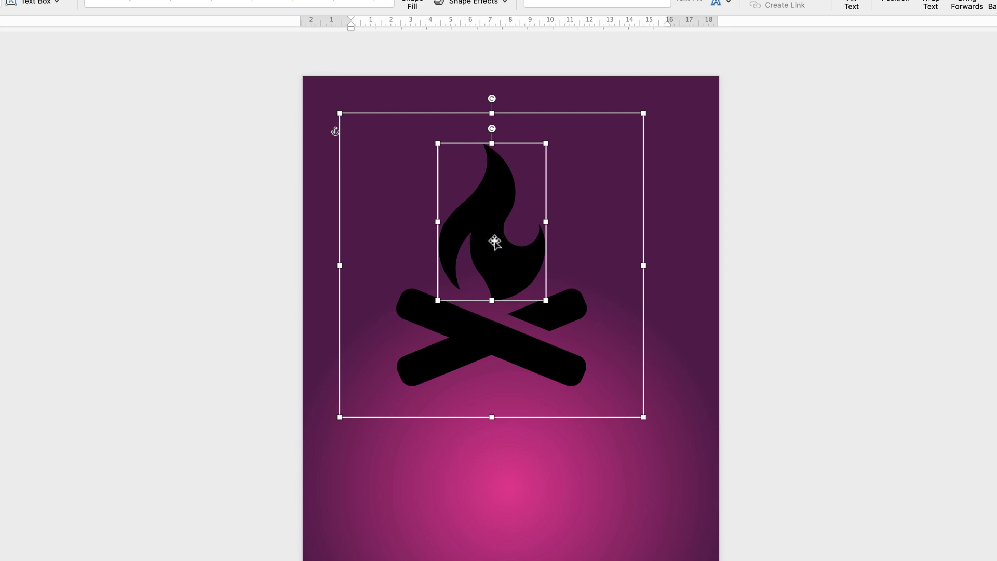
left_click(530, 540)
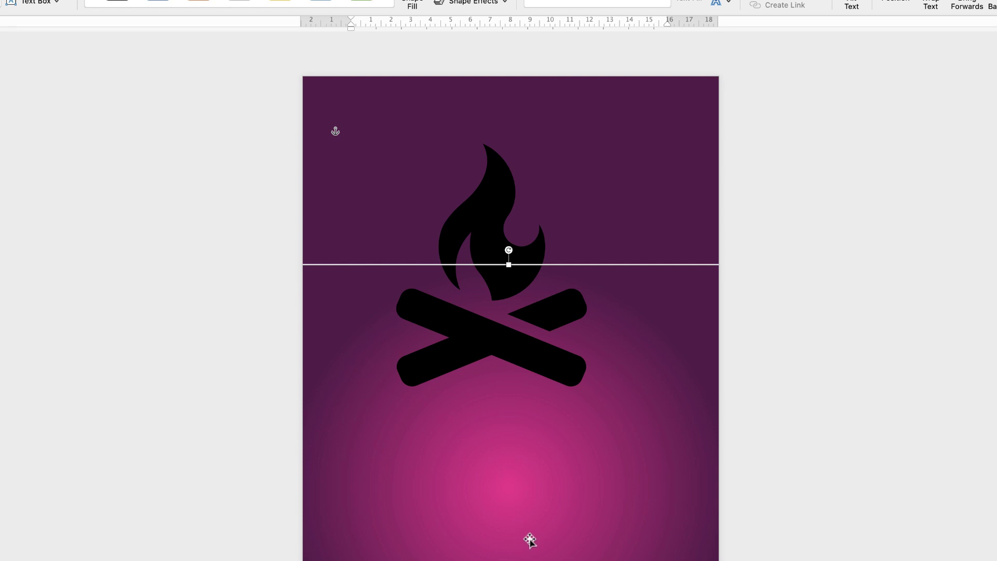
key("super+v")
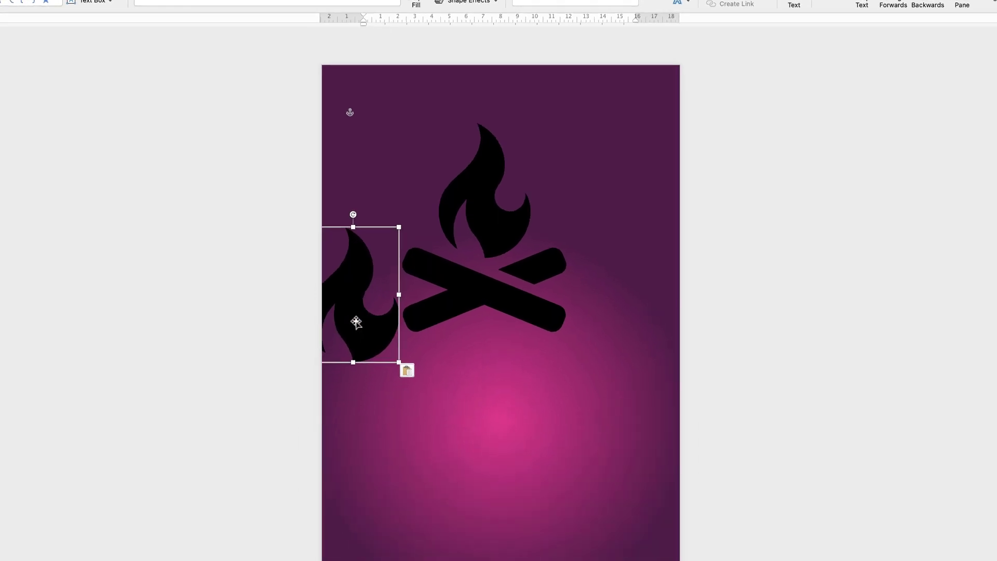
left_click_drag(357, 322, 528, 490)
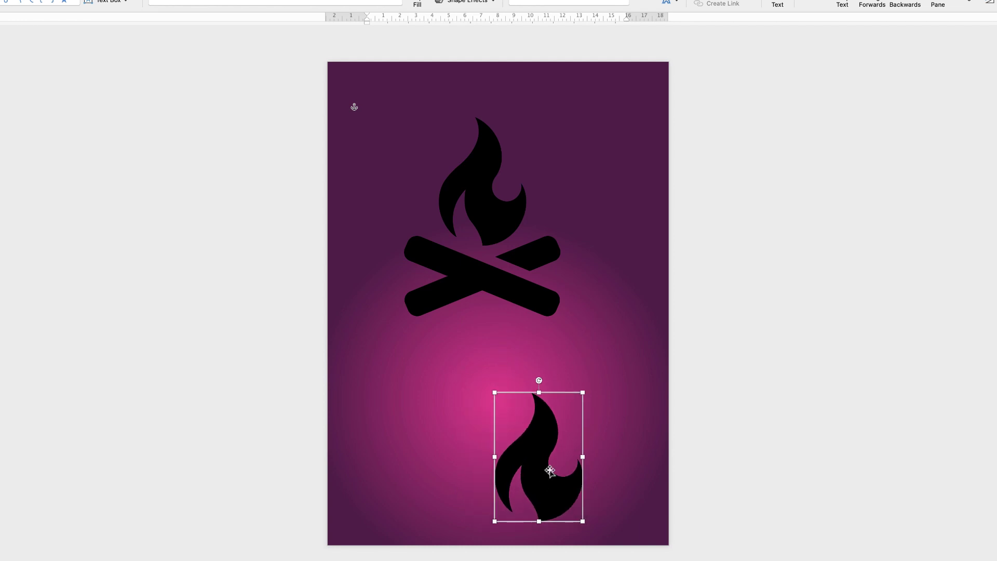
left_click(481, 271)
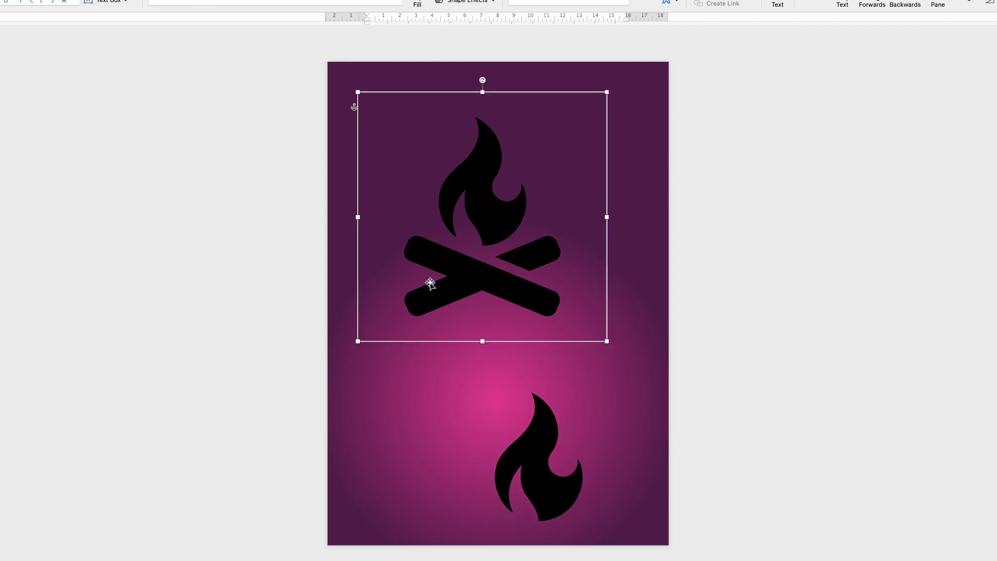
key("Delete")
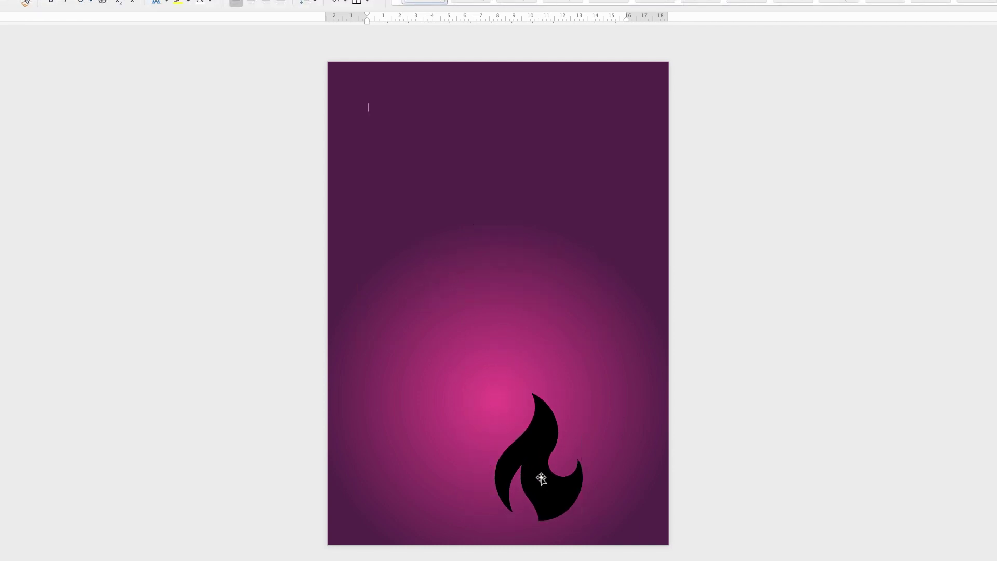
Step: Enlarge the flame proportionally to about 11 cm high by 7.5 cm wide and move it slightly to the right
left_click(541, 478)
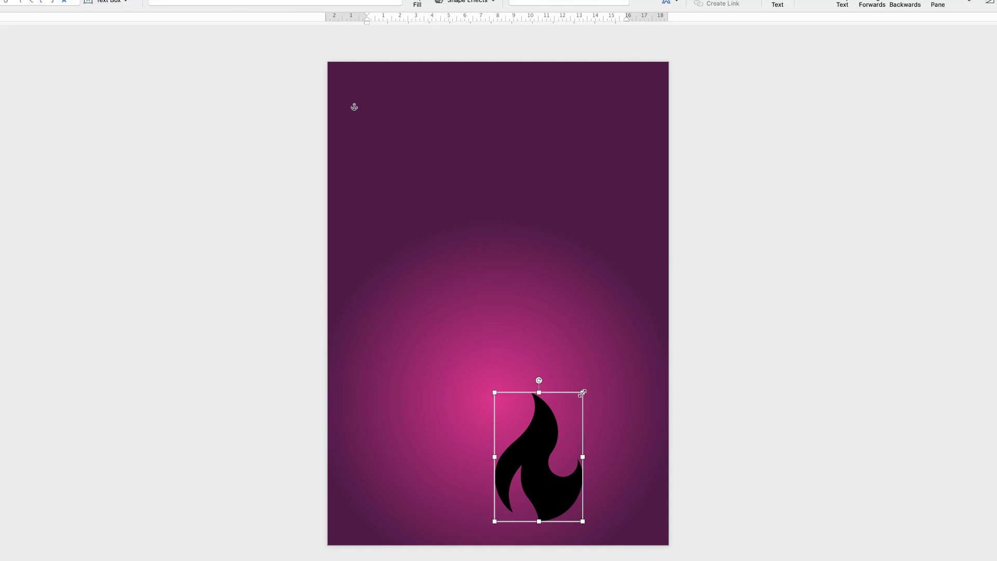
left_click_drag(587, 390, 599, 336)
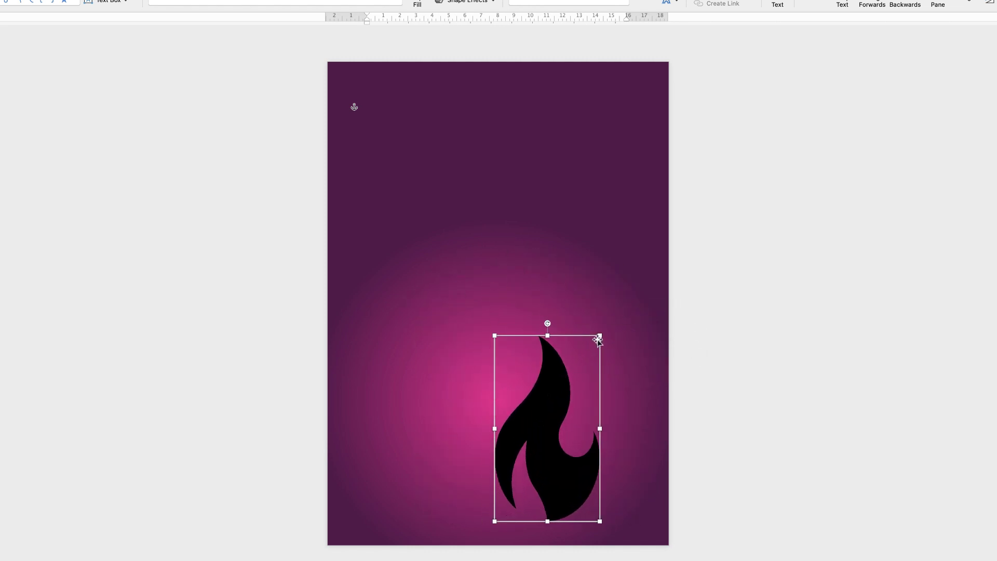
key("super+z")
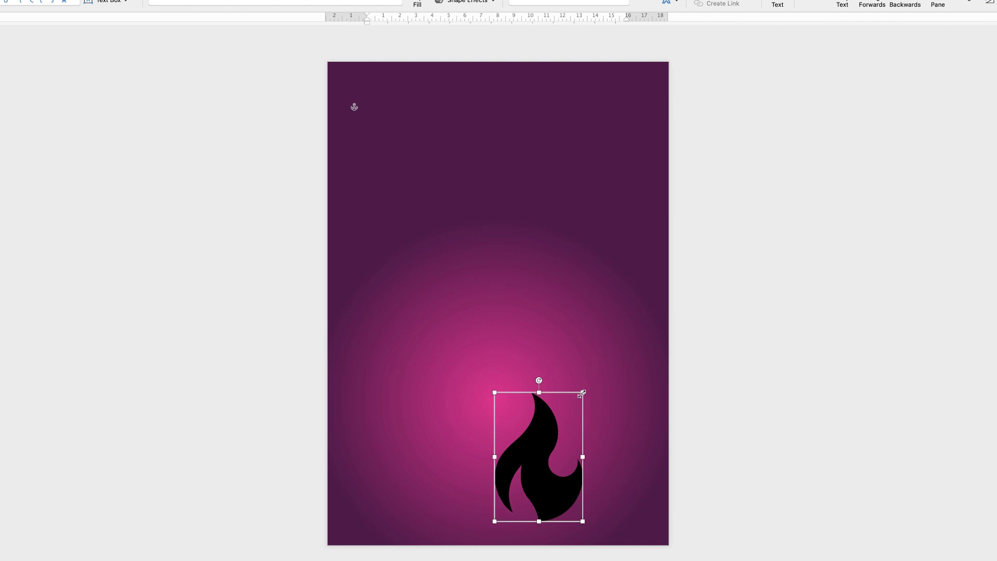
left_click_drag(583, 394, 615, 364)
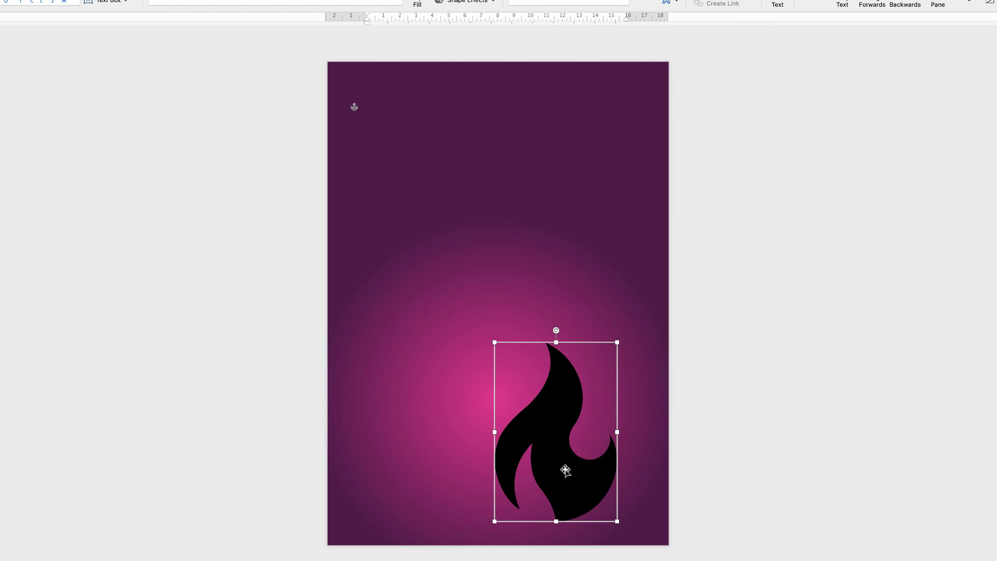
left_click_drag(565, 470, 585, 464)
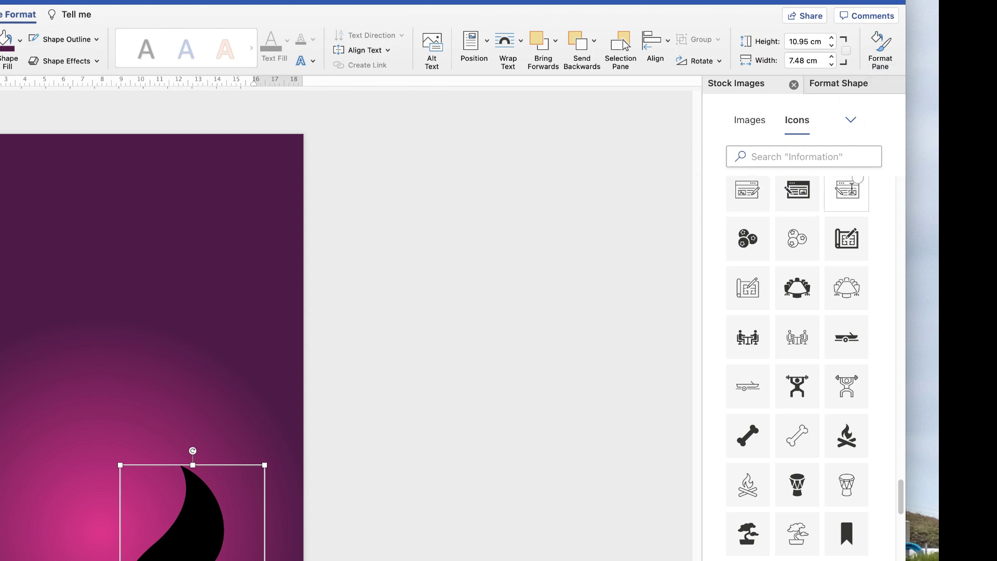
Step: Give the flame a linear pink-to-purple gradient fill with a top-to-bottom direction at 90°
left_click(838, 84)
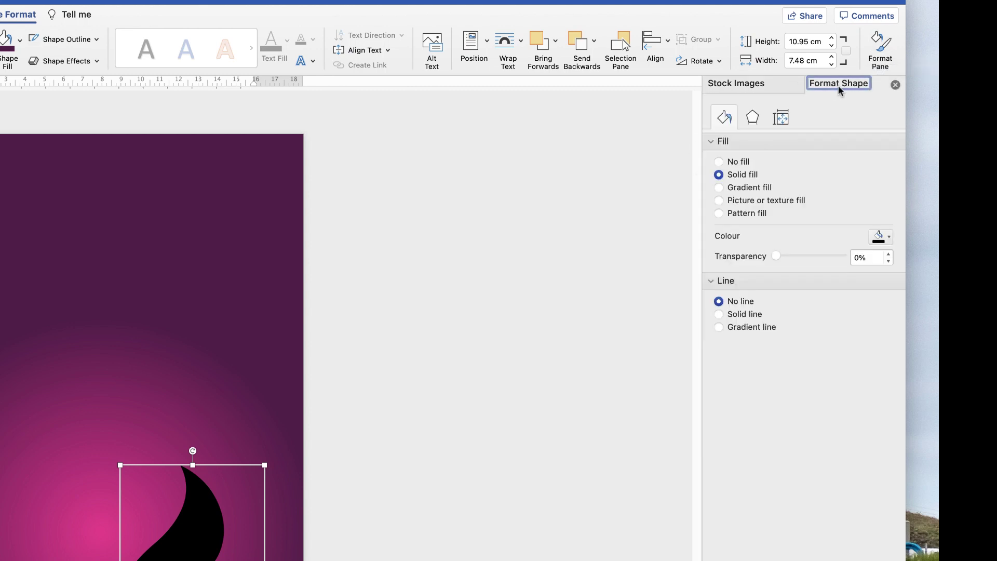
left_click(720, 188)
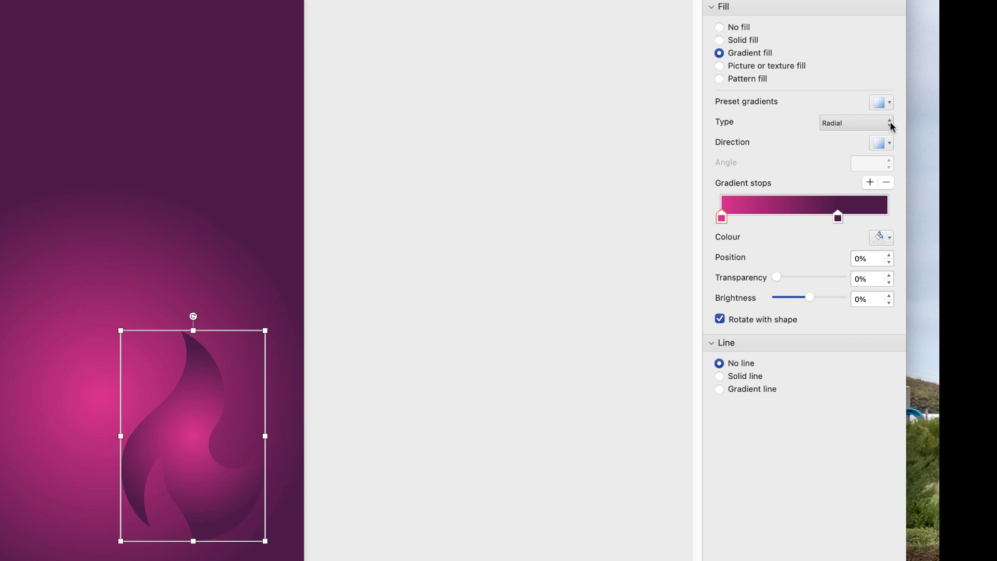
left_click(890, 123)
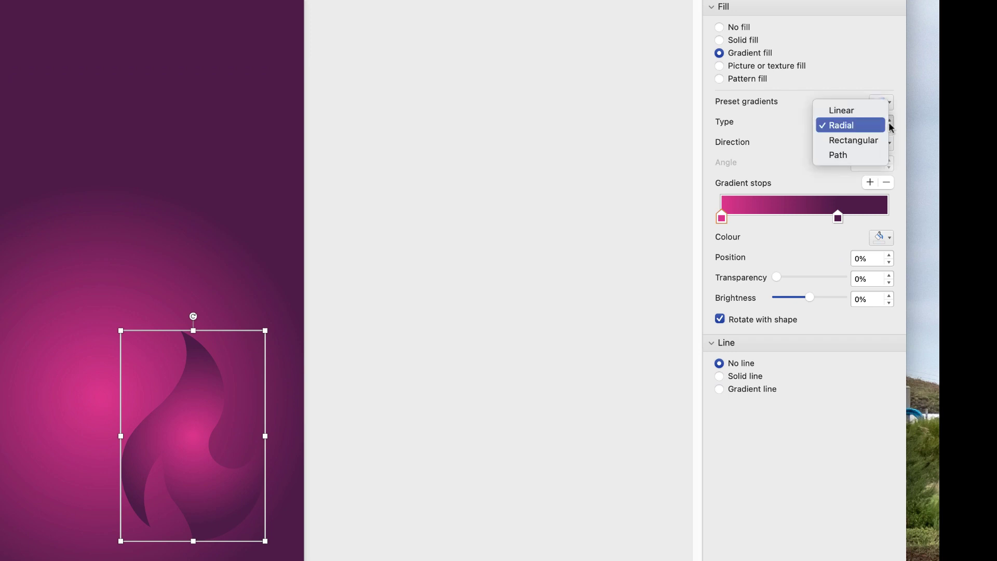
left_click(836, 111)
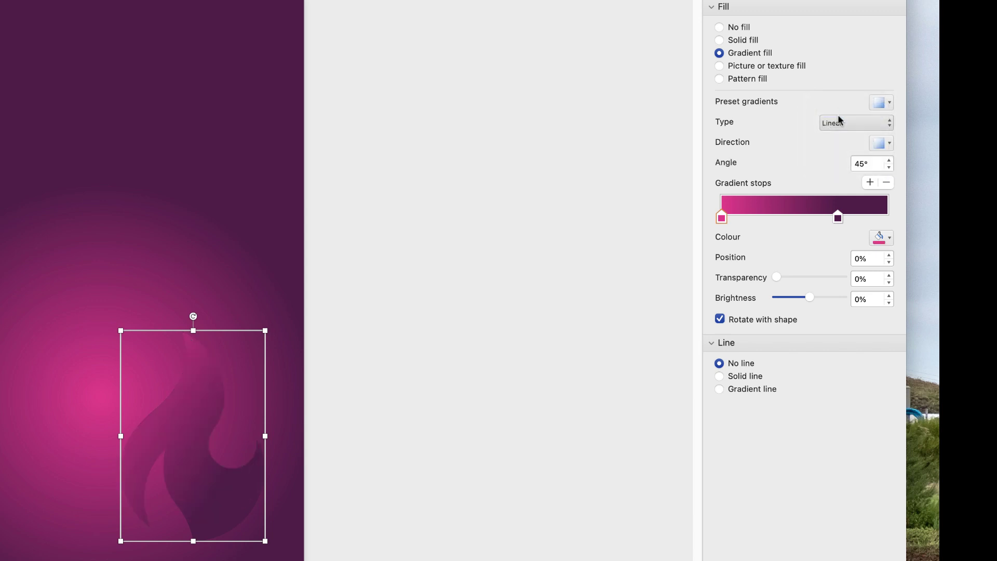
left_click(889, 143)
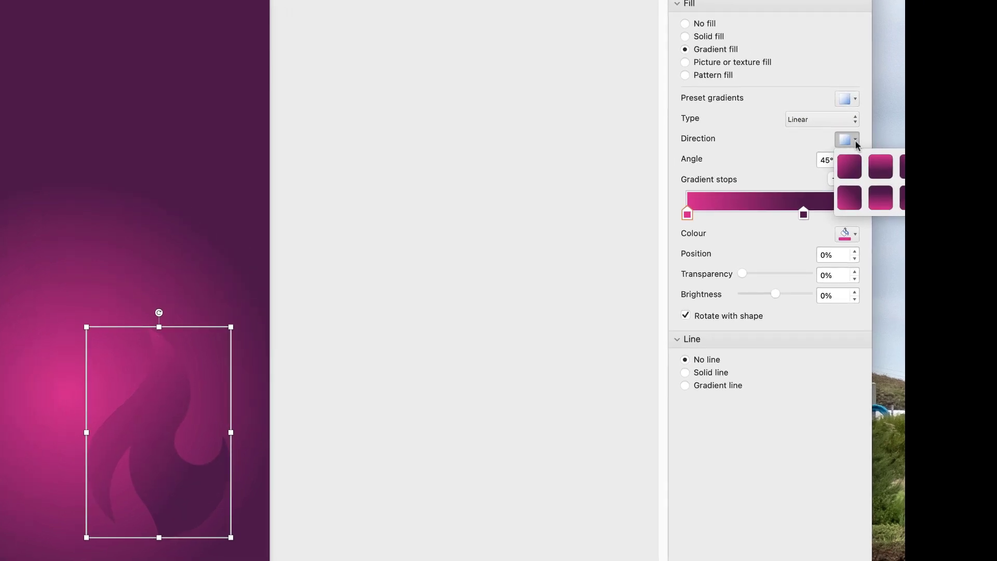
left_click_drag(871, 111, 776, 114)
left_click(764, 139)
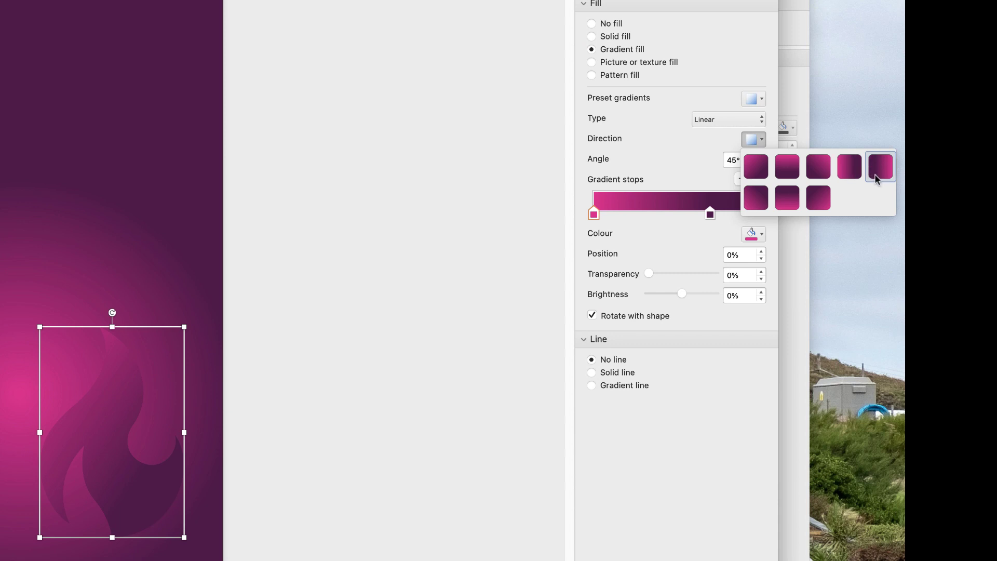
left_click(787, 167)
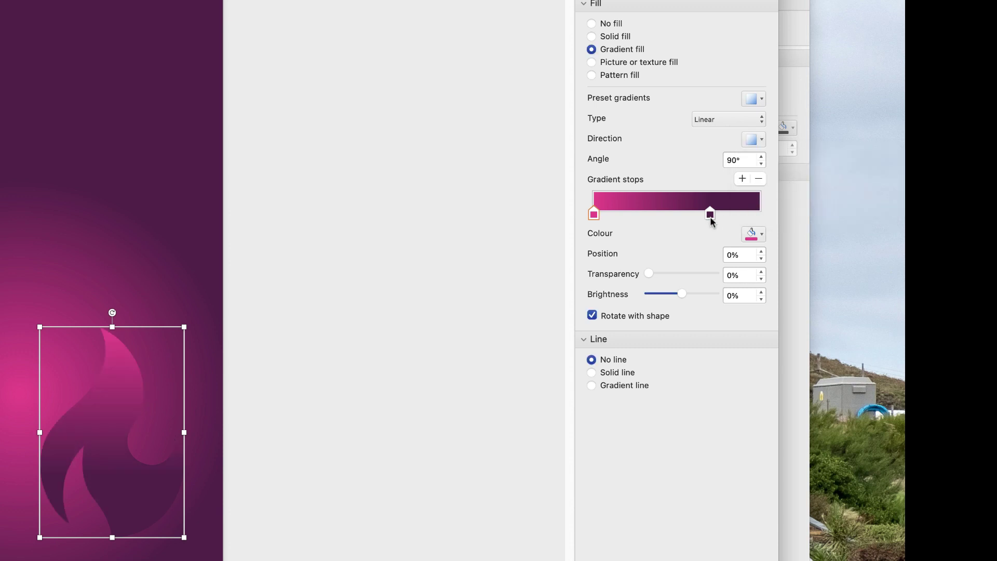
Step: Move the flame's dark purple gradient stop to 100% and add the top-centre preset inner shadow to the flame
left_click_drag(710, 215, 765, 225)
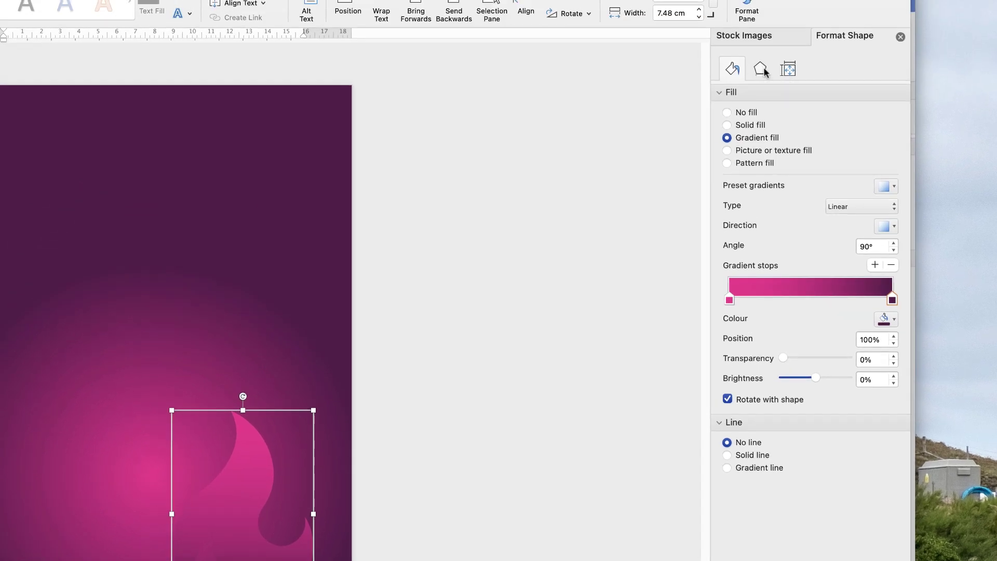
left_click(765, 71)
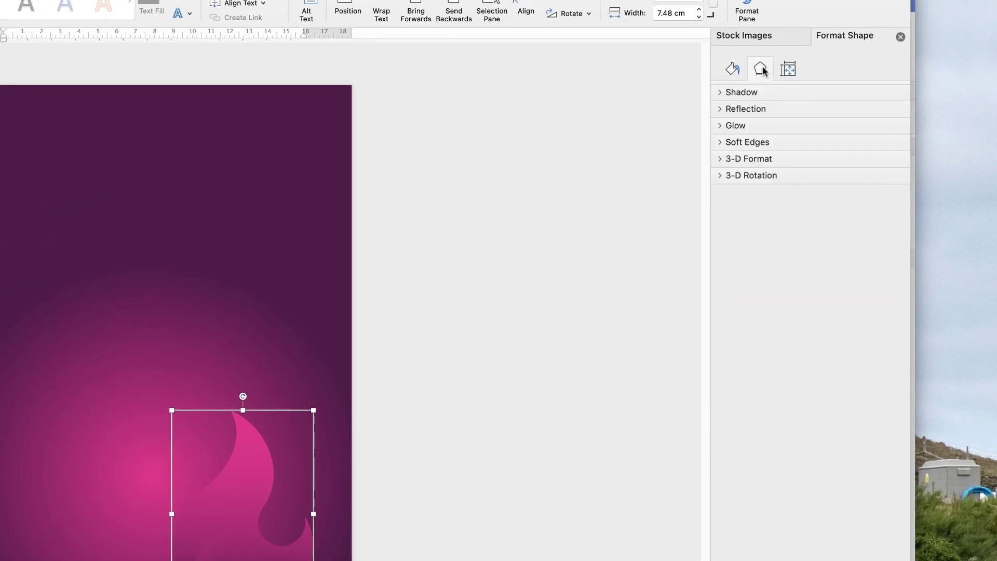
left_click(720, 92)
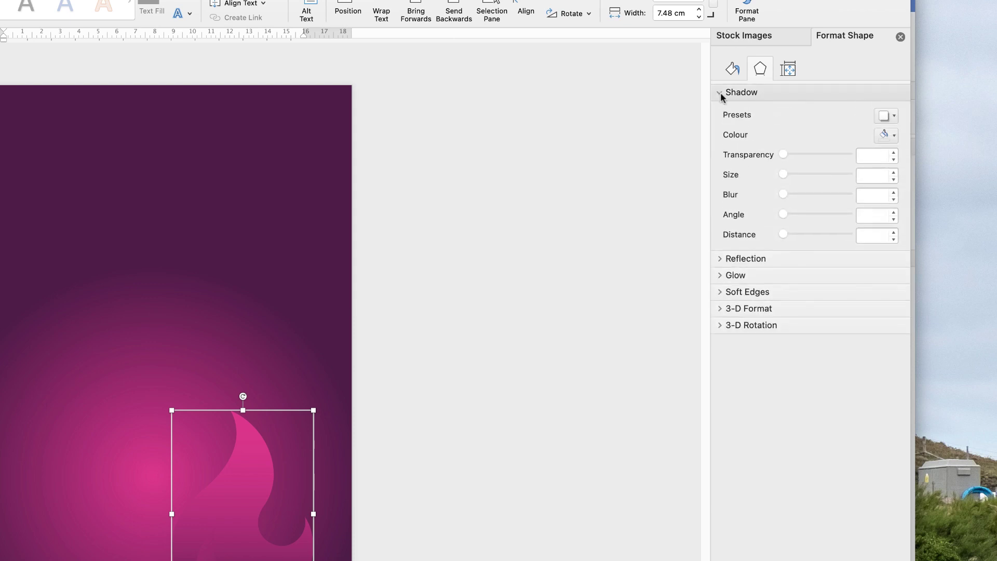
left_click(895, 120)
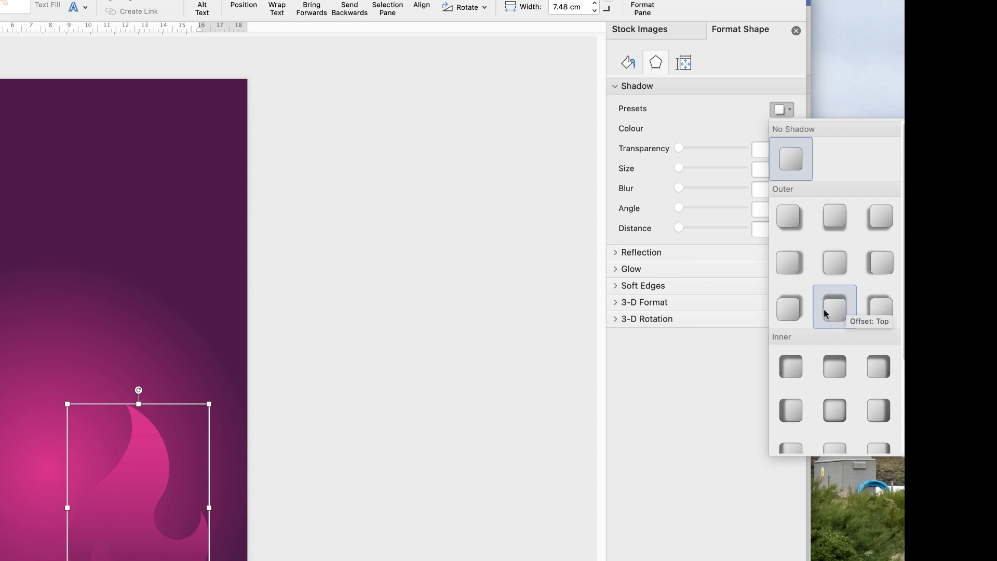
left_click(835, 373)
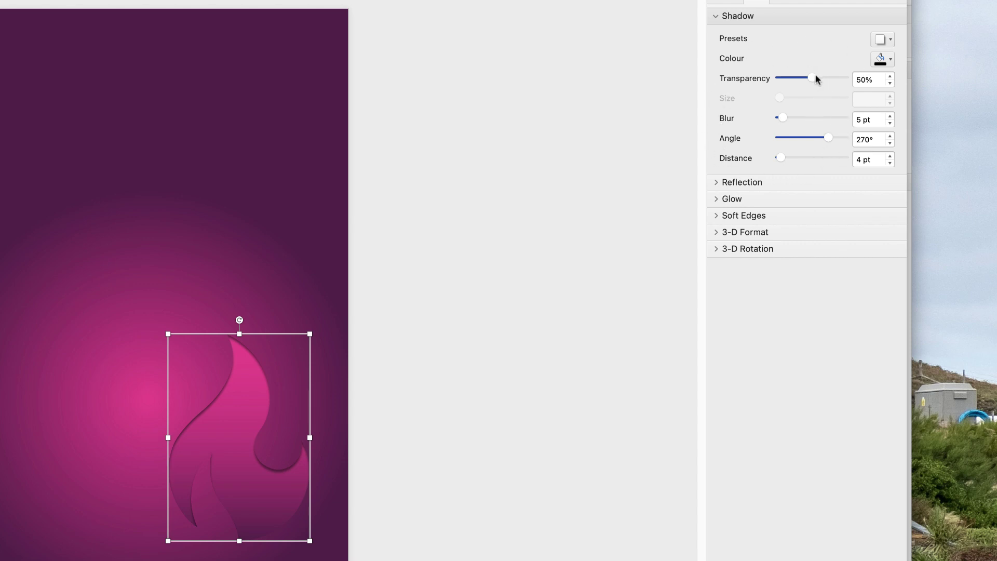
Step: Set the flame's inner shadow to 0% transparency, 0 pt blur, 313° angle and 5 pt distance
left_click_drag(811, 76, 769, 78)
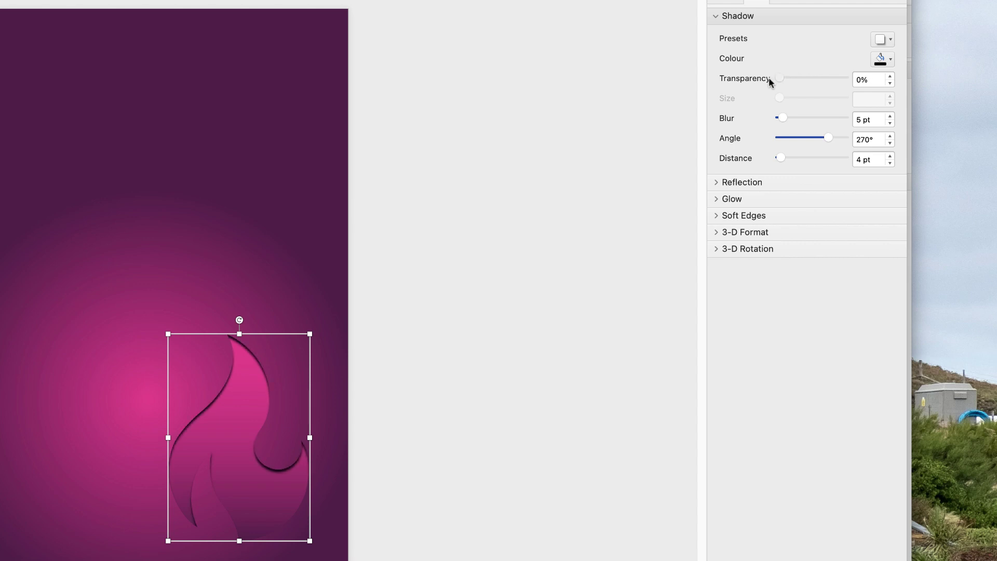
left_click_drag(783, 119, 756, 135)
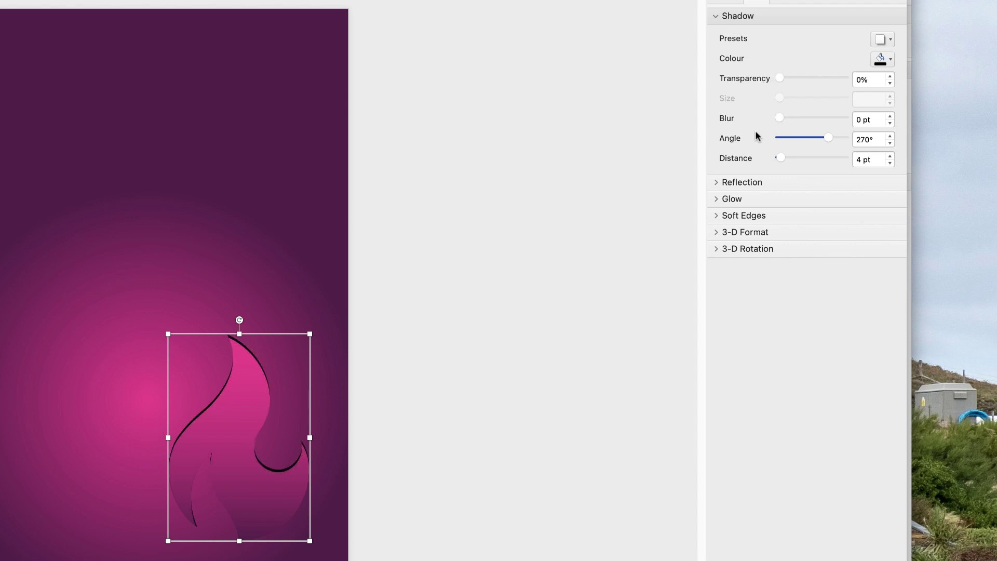
left_click(878, 141)
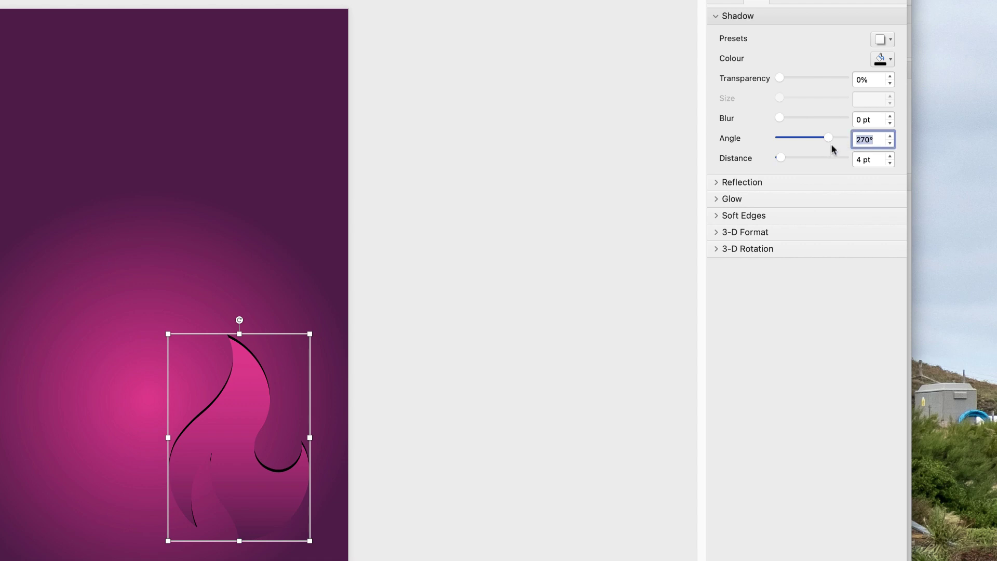
type("313")
key("Tab")
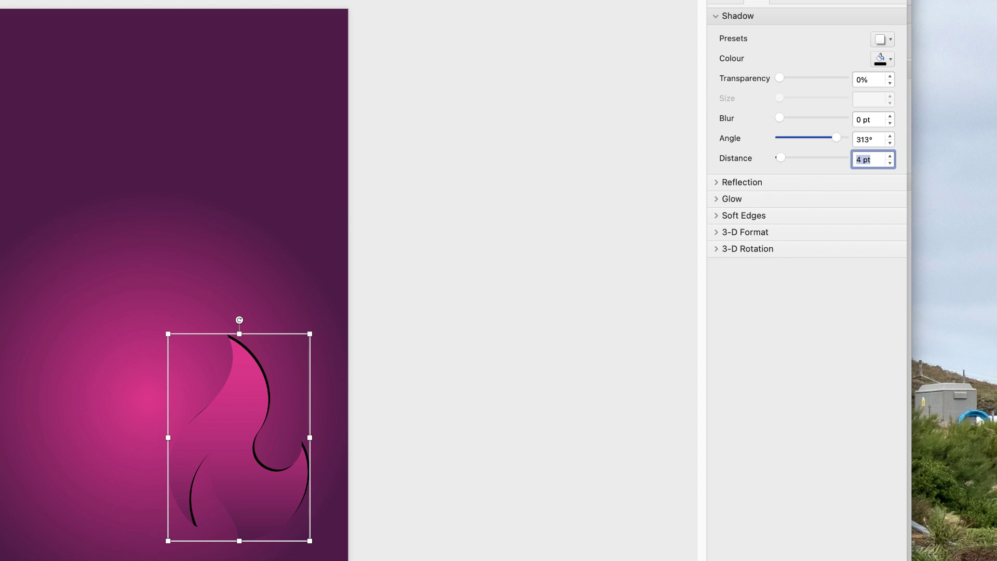
type("5")
key("Return")
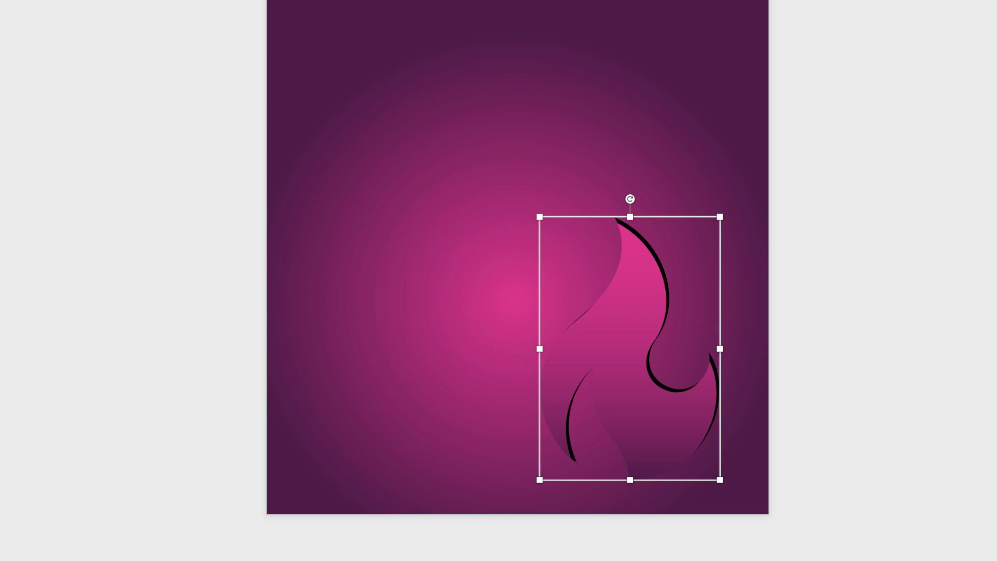
Step: Duplicate the flame and spread the copies over the page so that there are five flames in total
key("super+v")
left_click_drag(651, 414, 387, 479)
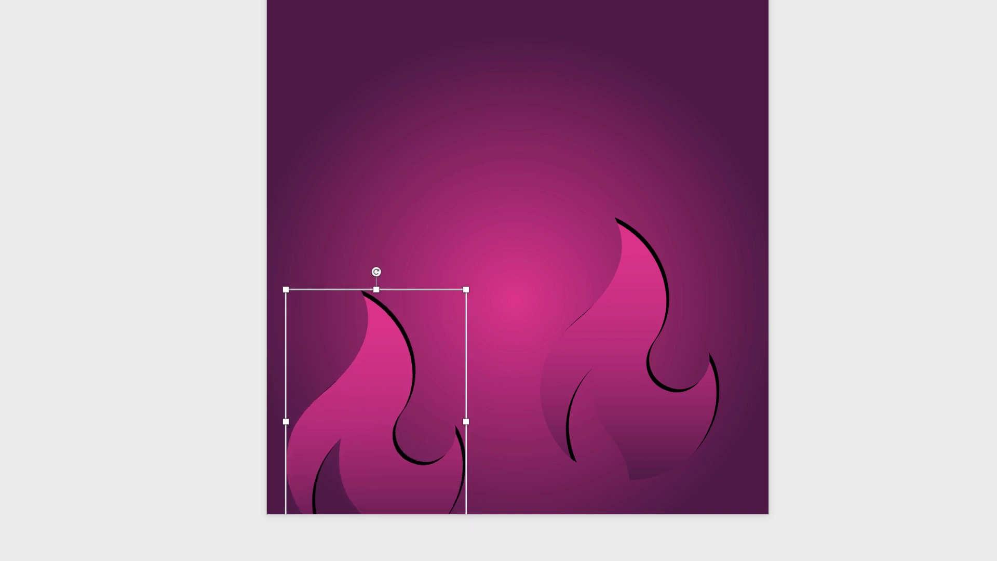
left_click_drag(387, 479, 525, 255)
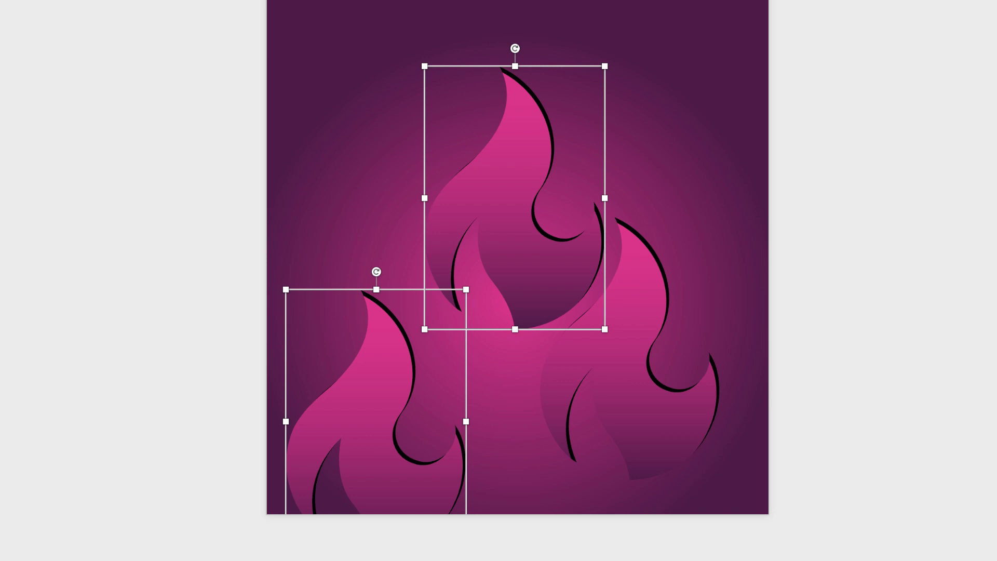
left_click_drag(535, 291, 525, 1)
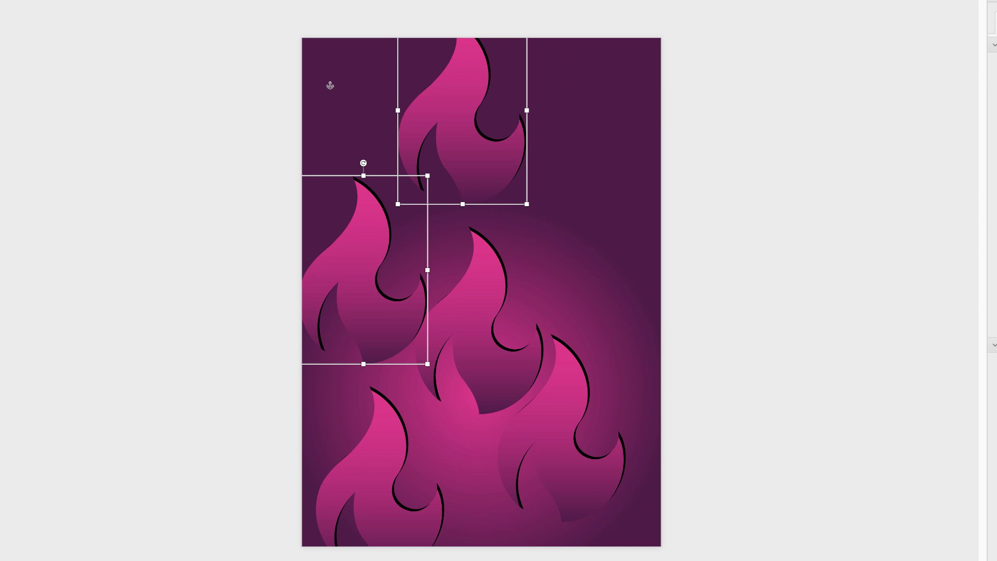
Step: Shift the lower-right flame closer to the page corner and try placing the lower-left flame partly beyond its corner
left_click(479, 200)
key("Tab")
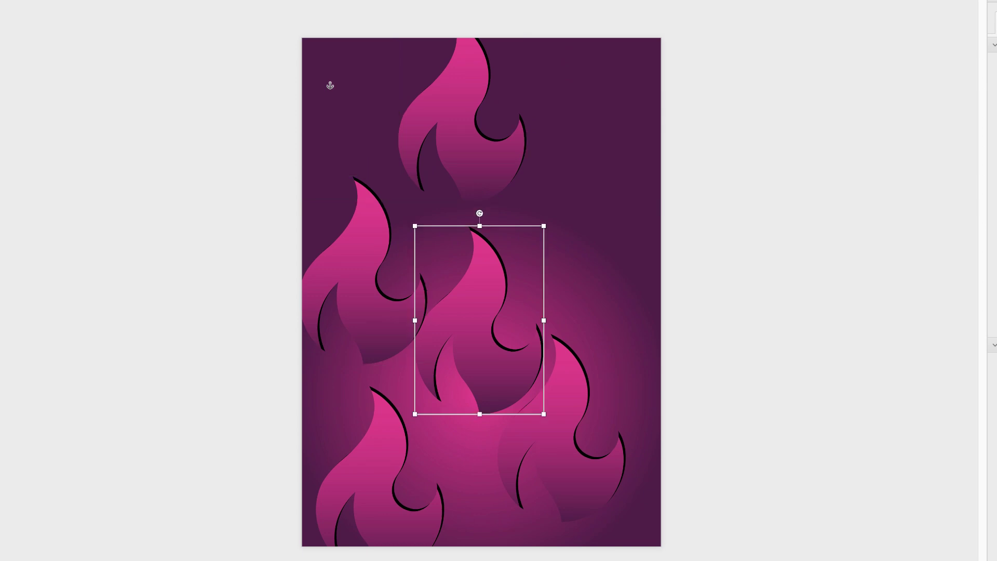
key("Tab")
left_click_drag(592, 475, 614, 489)
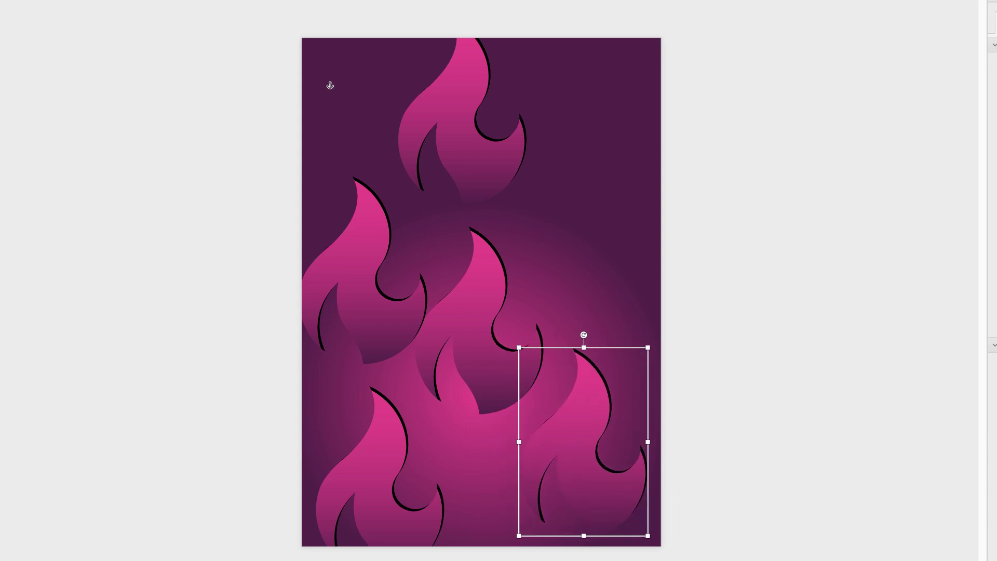
left_click_drag(380, 467, 333, 550)
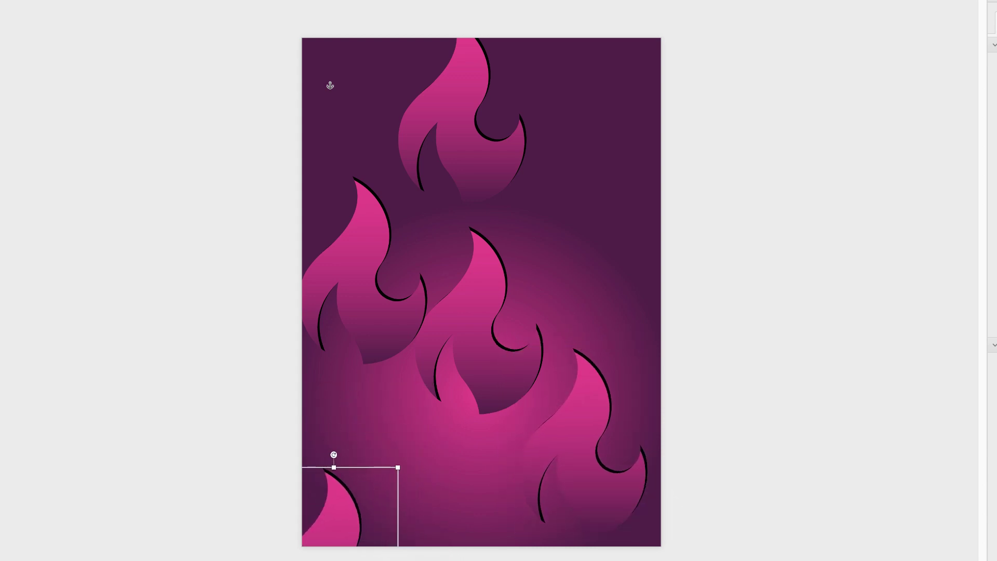
key("ctrl+z")
Step: Add more flame copies and arrange eight flames over the lower two thirds of the page, some running off its edges
left_click_drag(467, 322, 488, 329)
left_click_drag(359, 270, 649, 359)
left_click_drag(457, 119, 602, 239)
left_click_drag(379, 467, 349, 358)
left_click(498, 322)
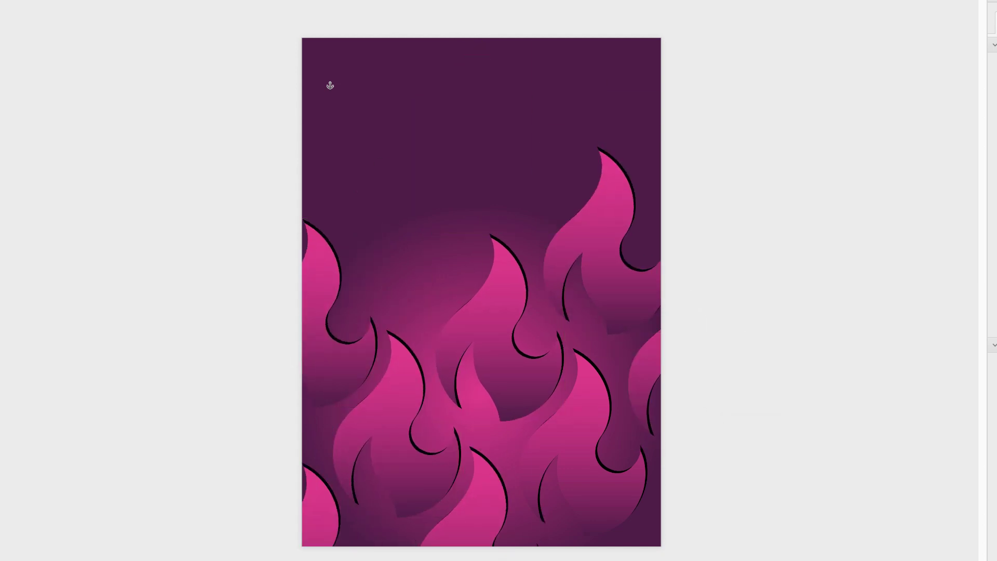
mouse_move(322, 515)
left_mouse_down()
mouse_move(323, 493)
mouse_move(331, 524)
left_mouse_up()
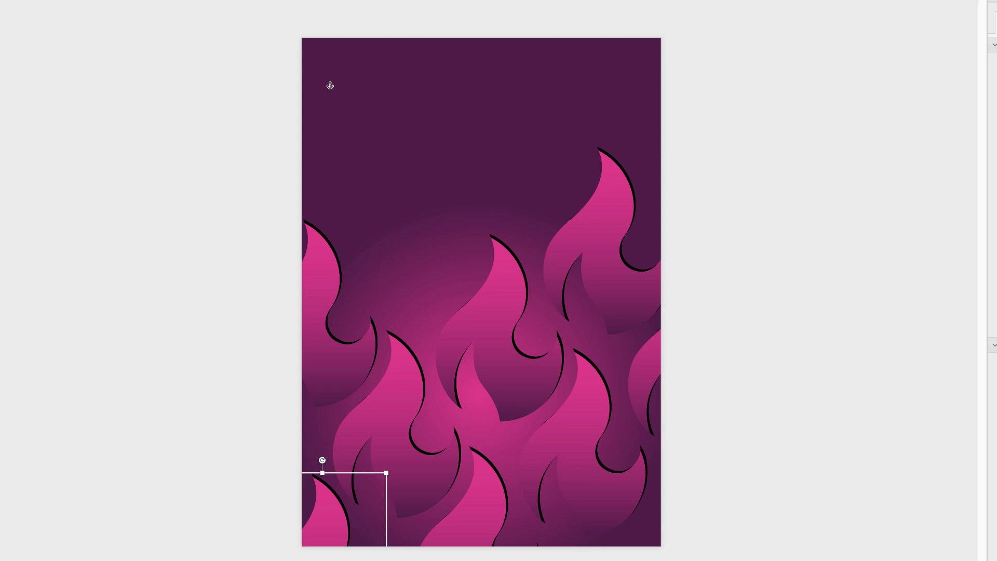
left_click_drag(330, 524, 616, 208)
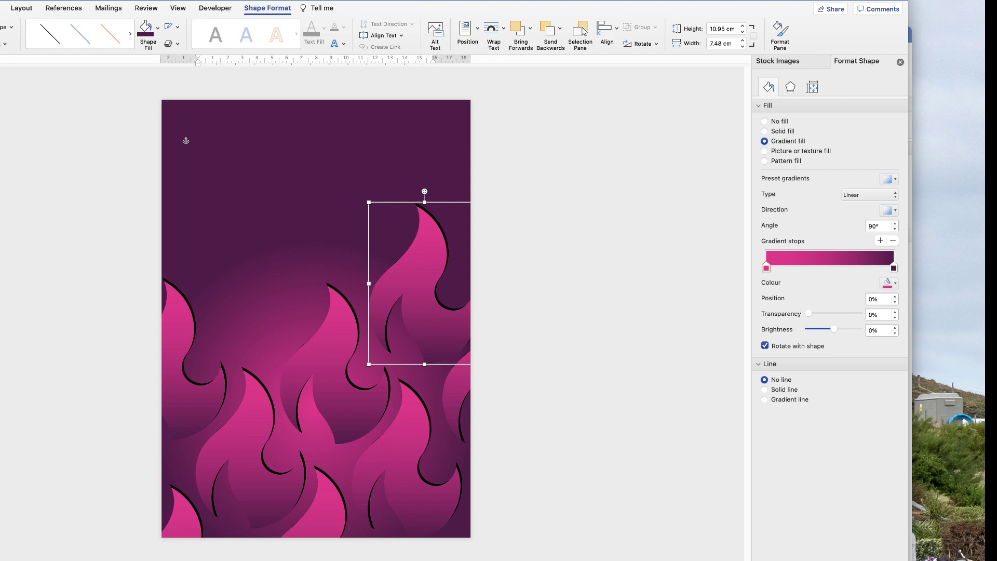
Step: Recolour the pink gradient stop to dark purple on the upper-right flame and to bright magenta-purple on the lower-right flame
left_click(889, 284)
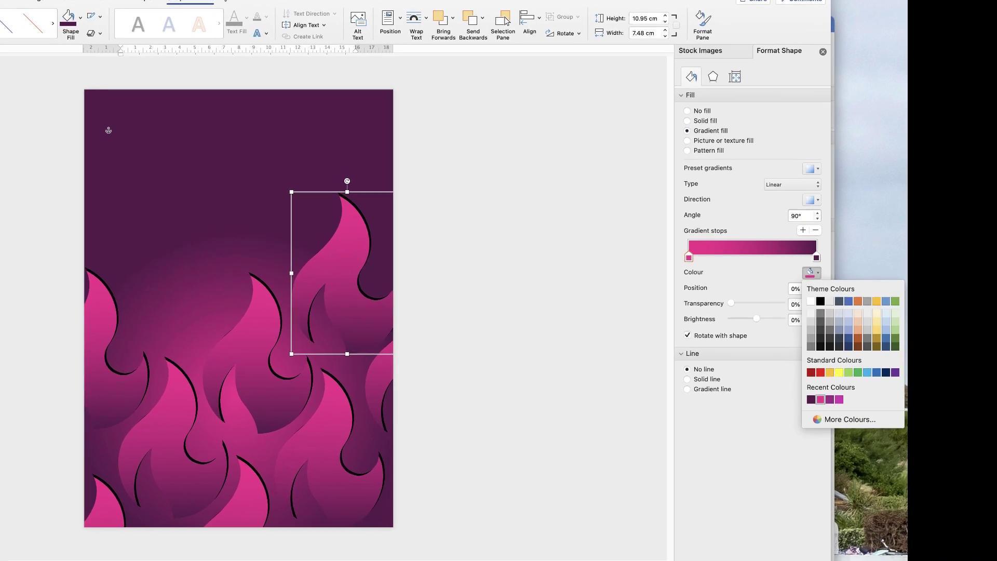
left_click(830, 400)
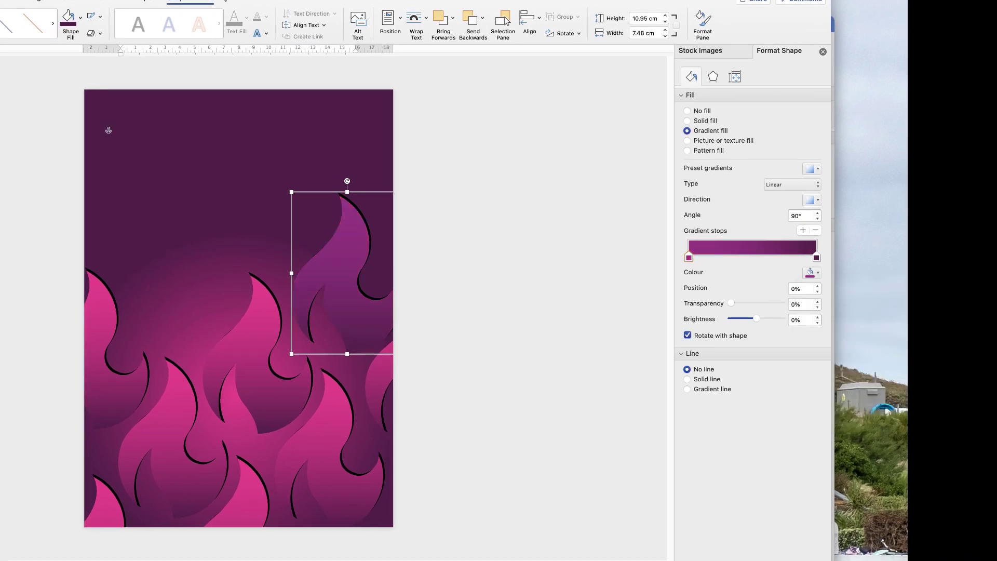
left_click(329, 408)
left_click(812, 272)
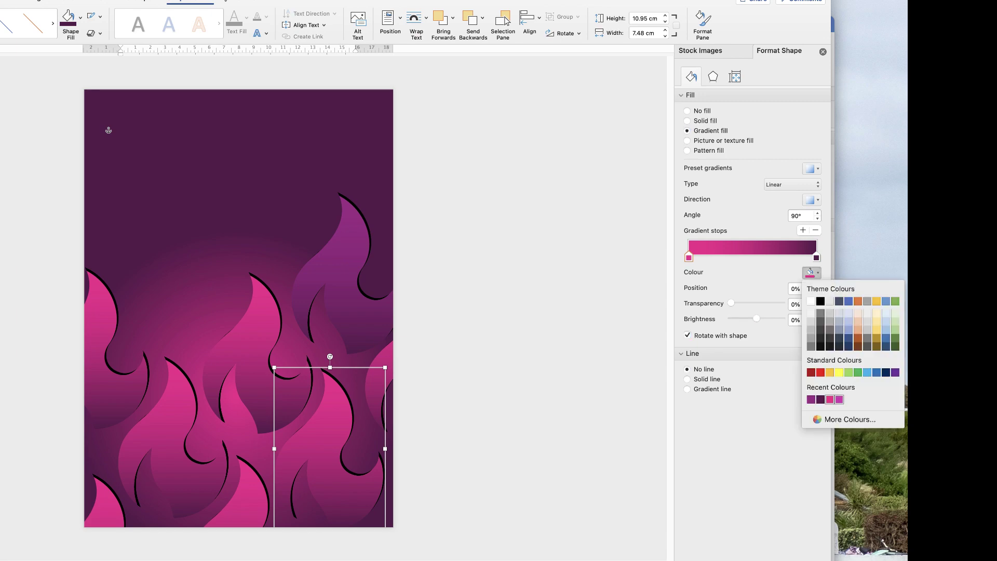
left_click(839, 400)
Step: Recolour the pink gradient stop to dark purple on the lower centre-left flame and to bright magenta-purple on the left-edge flame
left_click(171, 441)
left_click(811, 272)
left_click(839, 399)
left_click(116, 348)
left_click(812, 272)
left_click(839, 399)
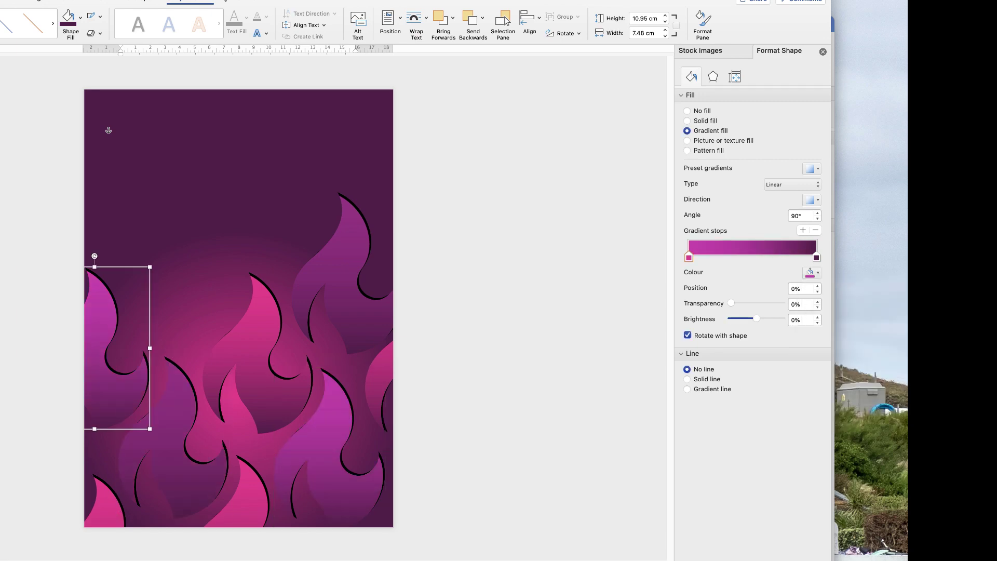
Step: Narrow several flames to about 6 cm wide and rearrange the differently coloured flames around the page's sides and bottom
left_click(332, 260)
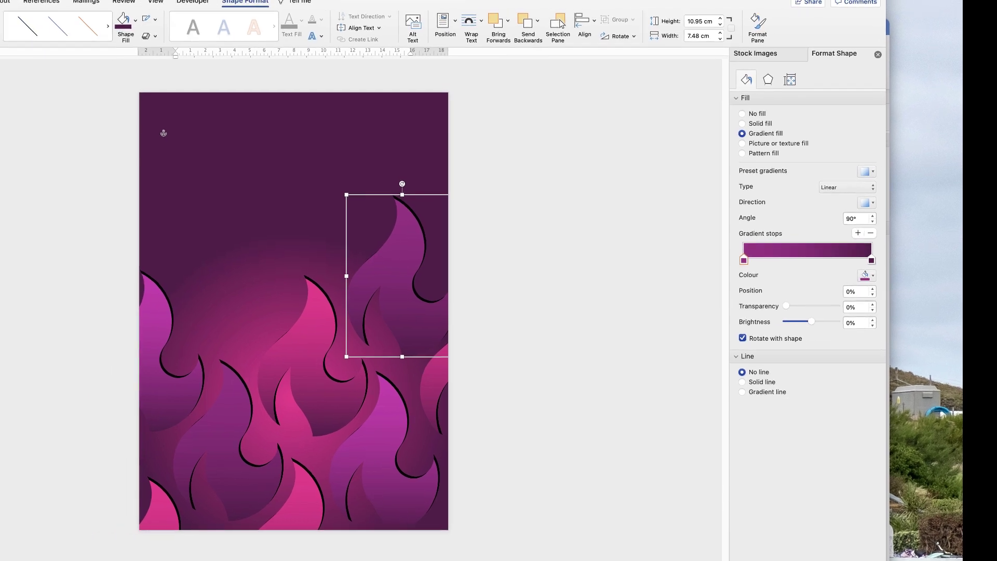
left_click_drag(292, 273, 308, 273)
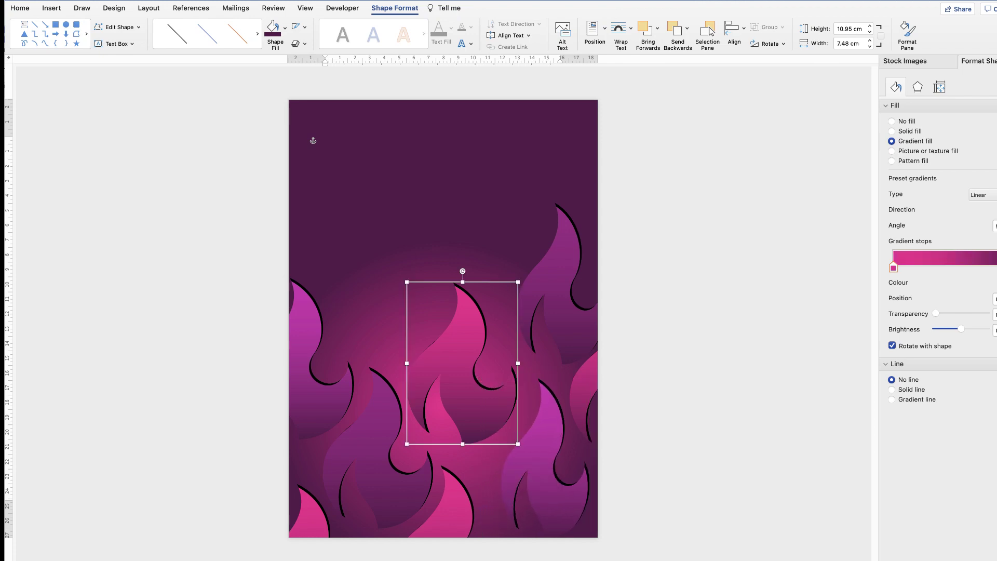
left_click_drag(462, 363, 551, 506)
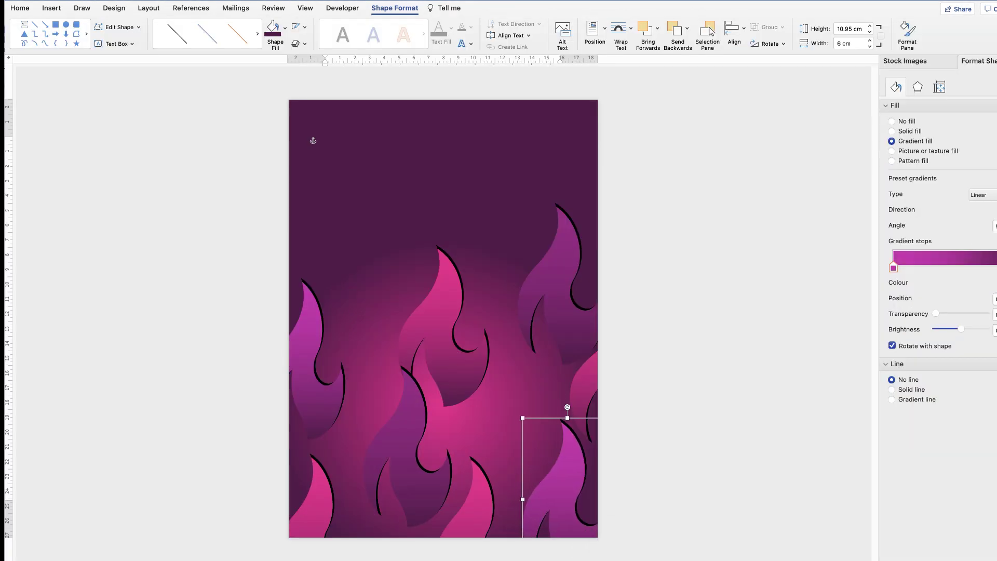
left_click_drag(582, 540, 436, 455)
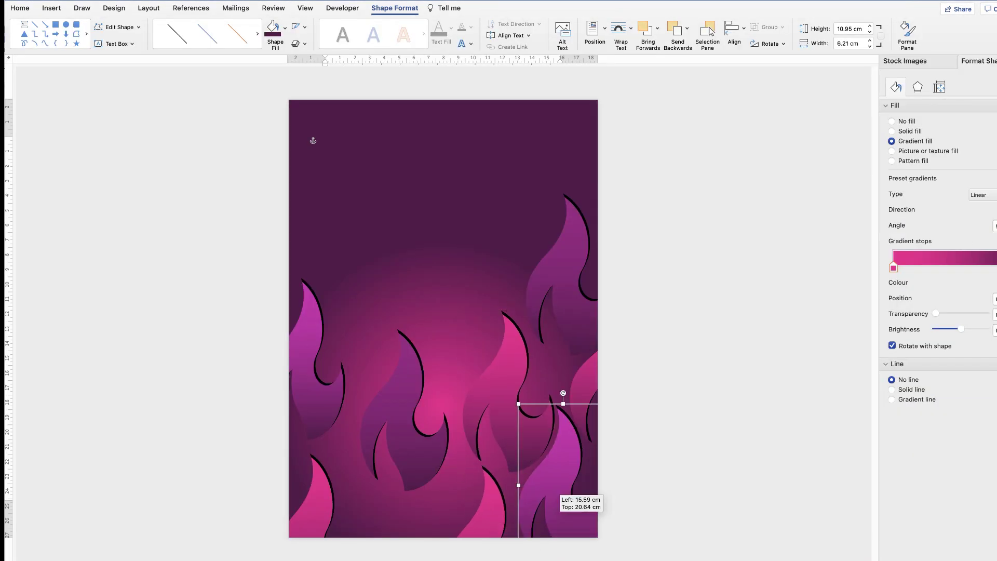
left_click_drag(558, 495, 301, 359)
left_click_drag(301, 359, 377, 413)
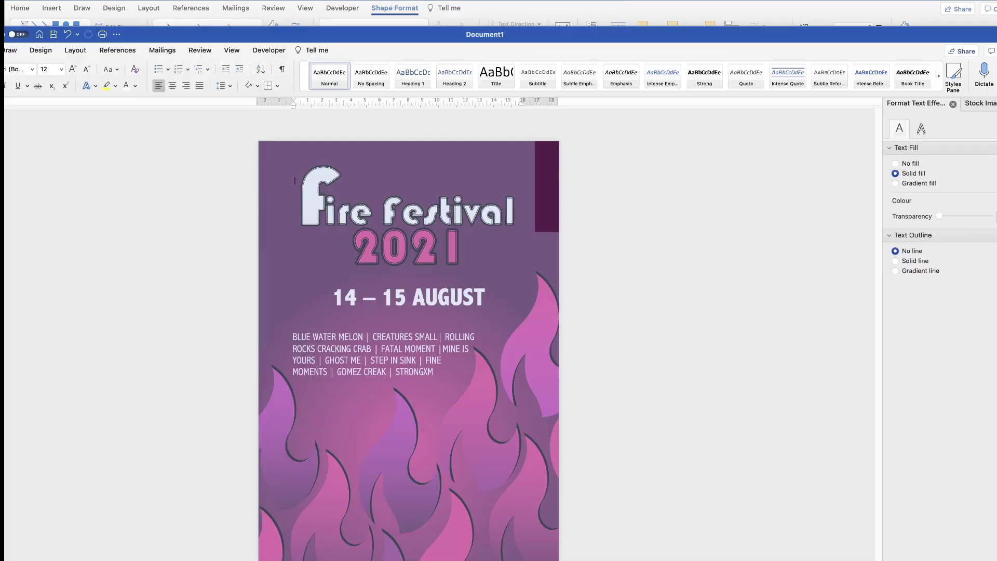
left_click_drag(384, 410, 441, 551)
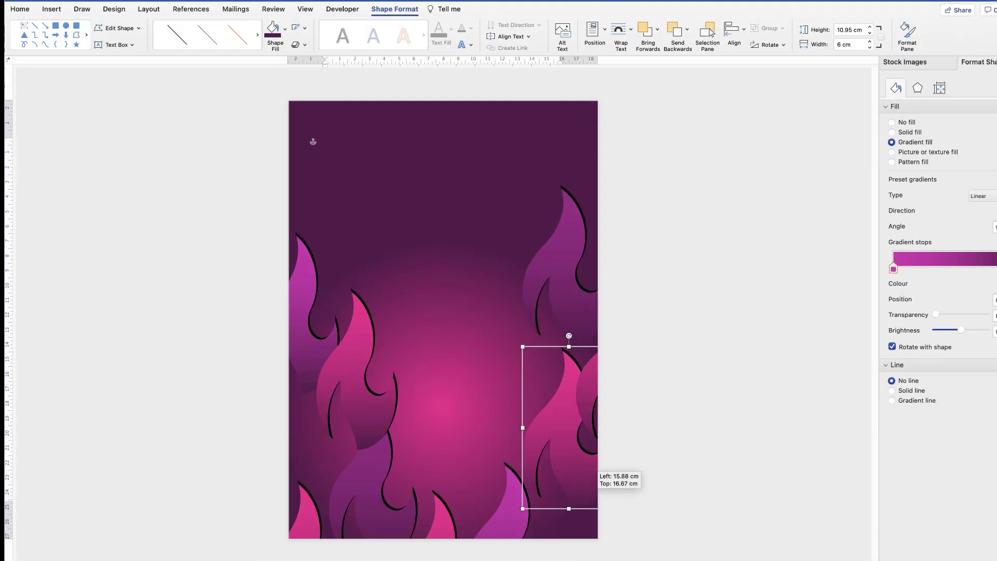
left_click_drag(592, 475, 576, 511)
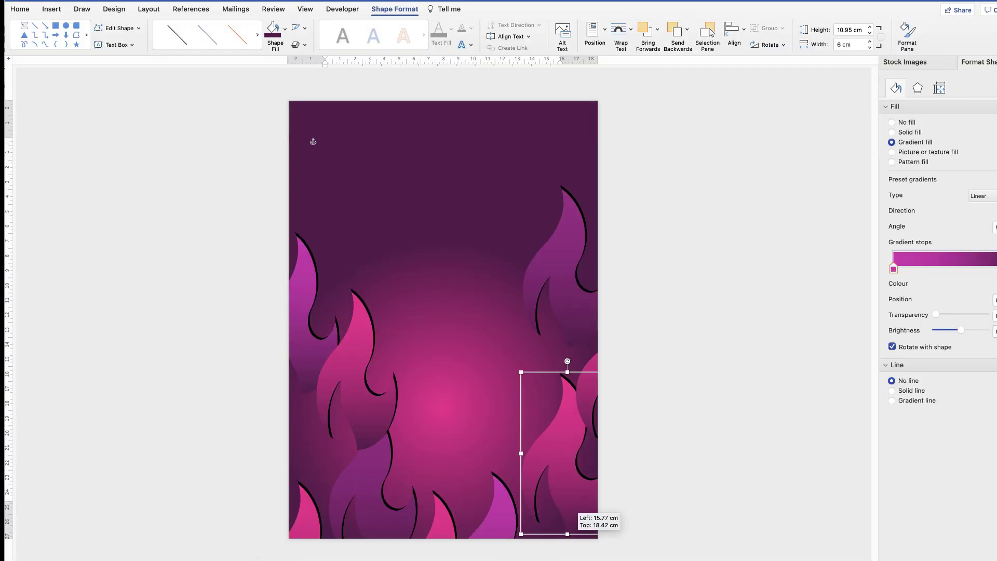
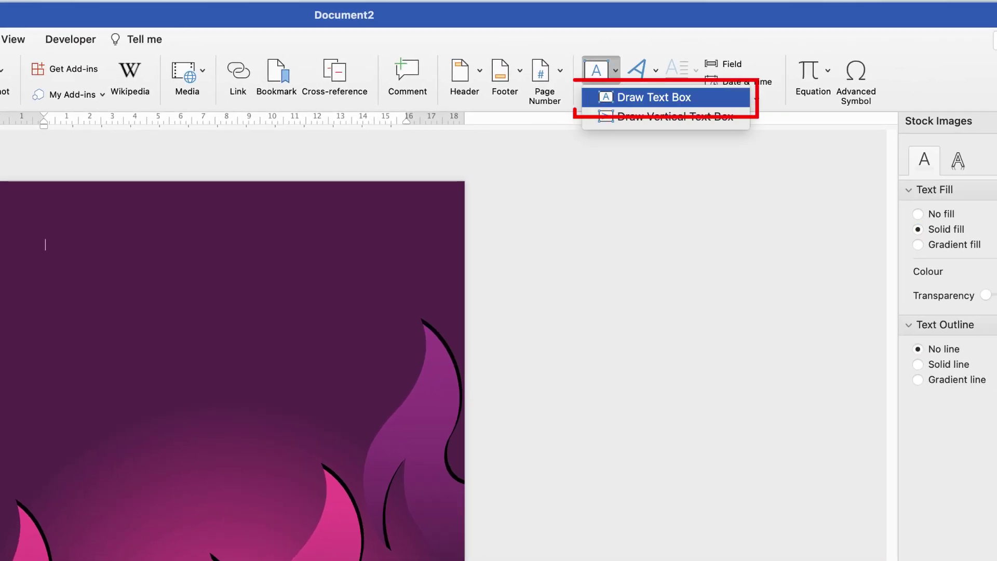
Step: Draw a text box about 15 cm wide and 5.5 cm high across the top of the page and remove its outline
left_click(654, 97)
left_click_drag(55, 216, 56, 219)
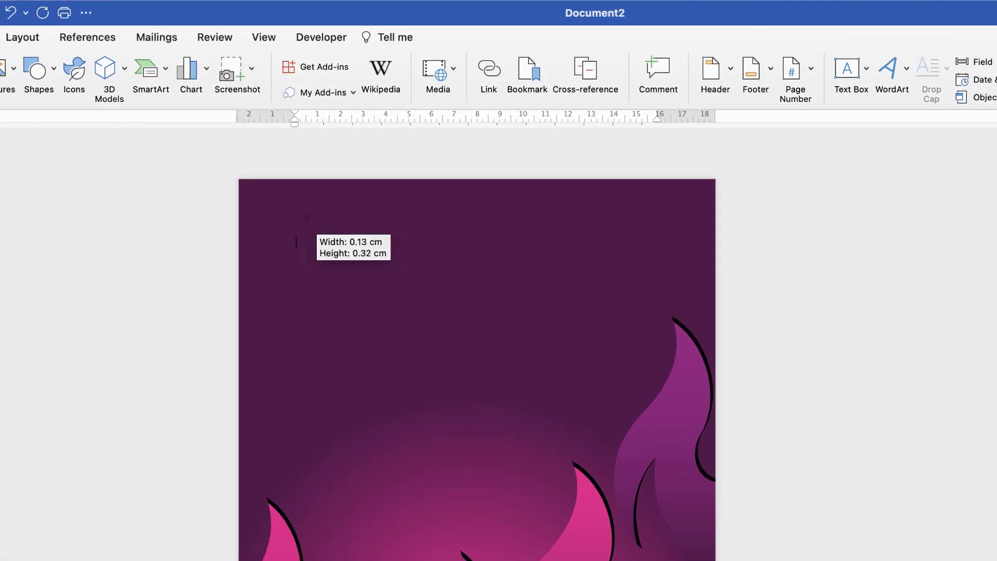
left_click_drag(308, 219, 655, 338)
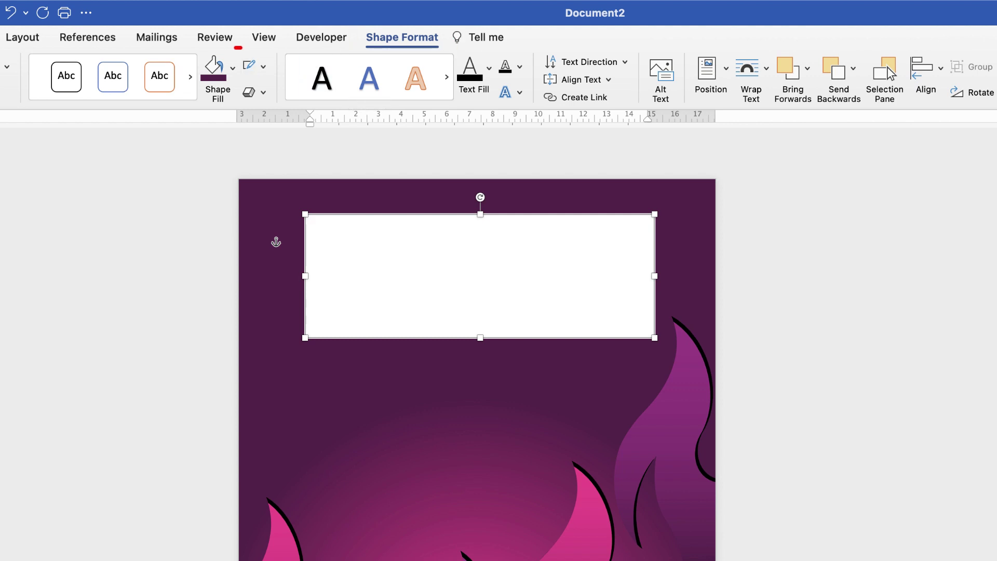
left_click(263, 67)
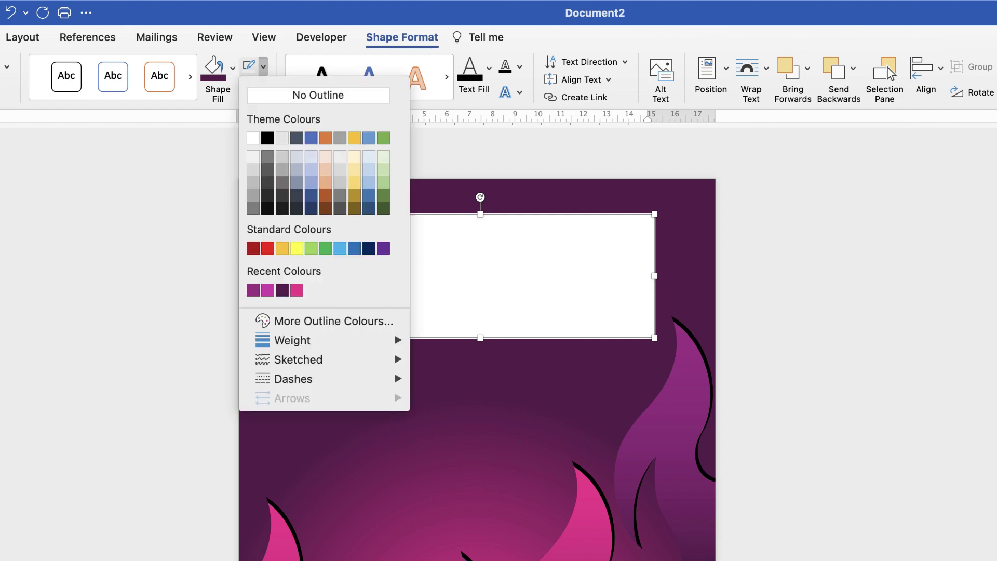
left_click(317, 95)
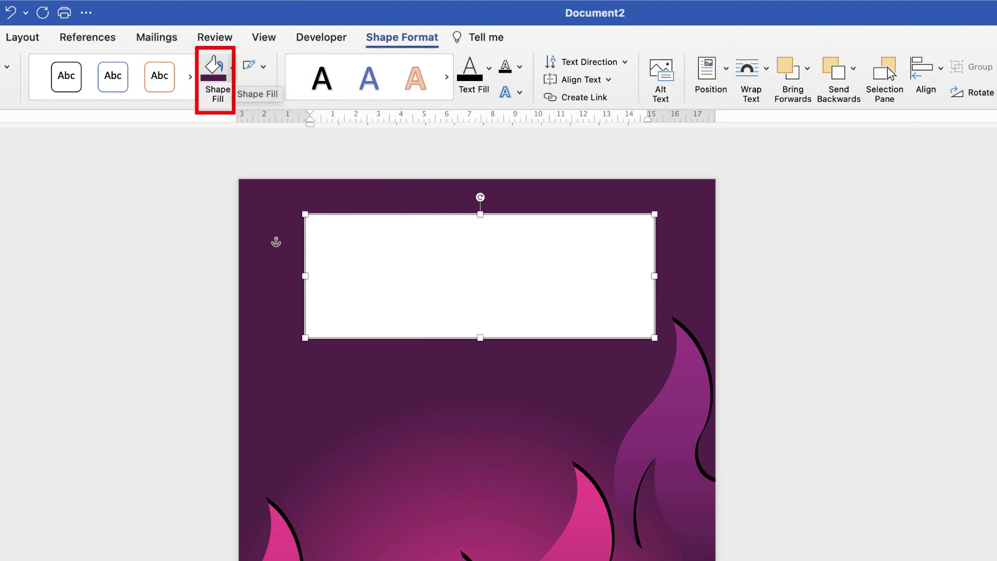
Step: Remove the fill from the text box at the top of the page and set its text colour to white
left_click(231, 68)
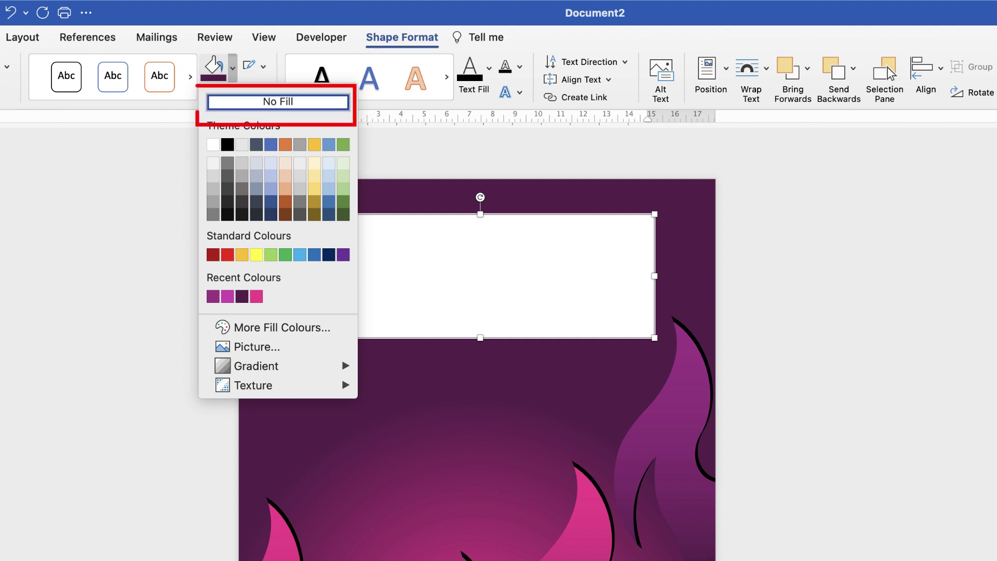
left_click(278, 101)
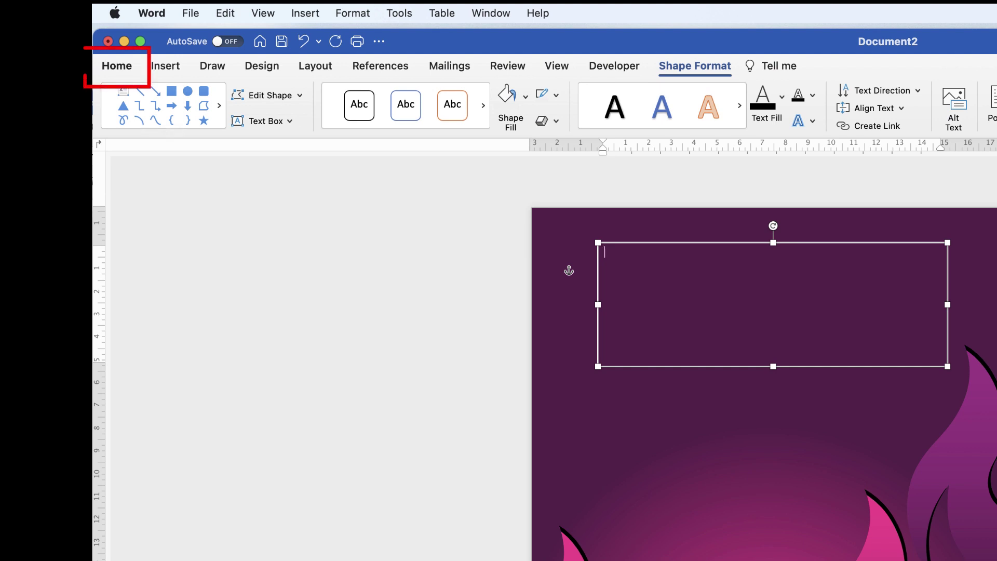
left_click(117, 65)
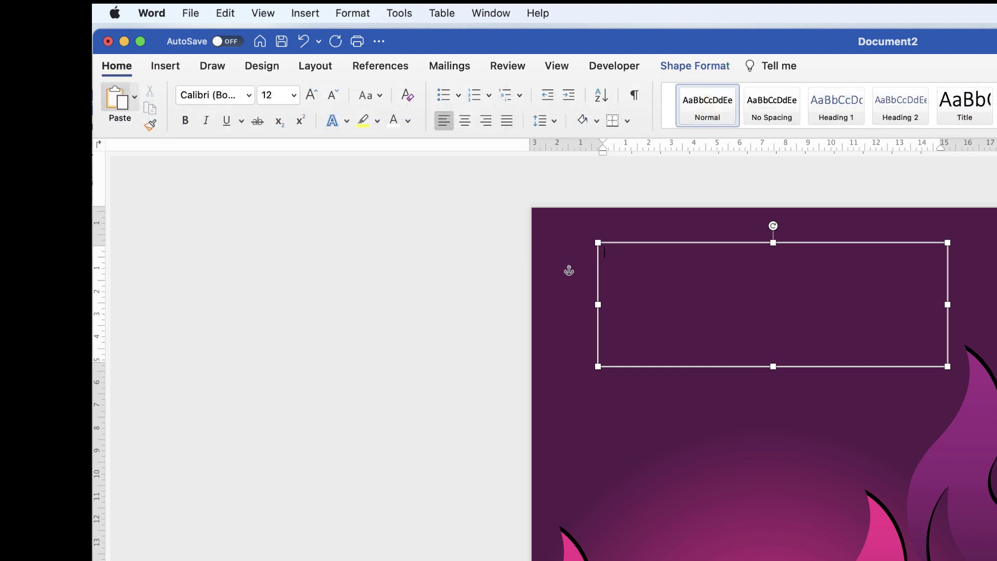
left_click(408, 121)
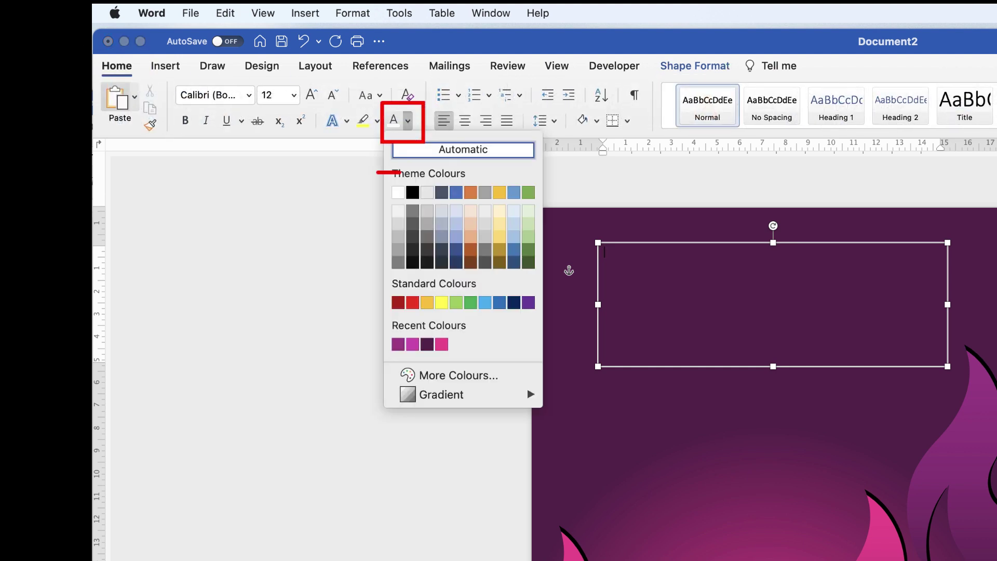
left_click(398, 192)
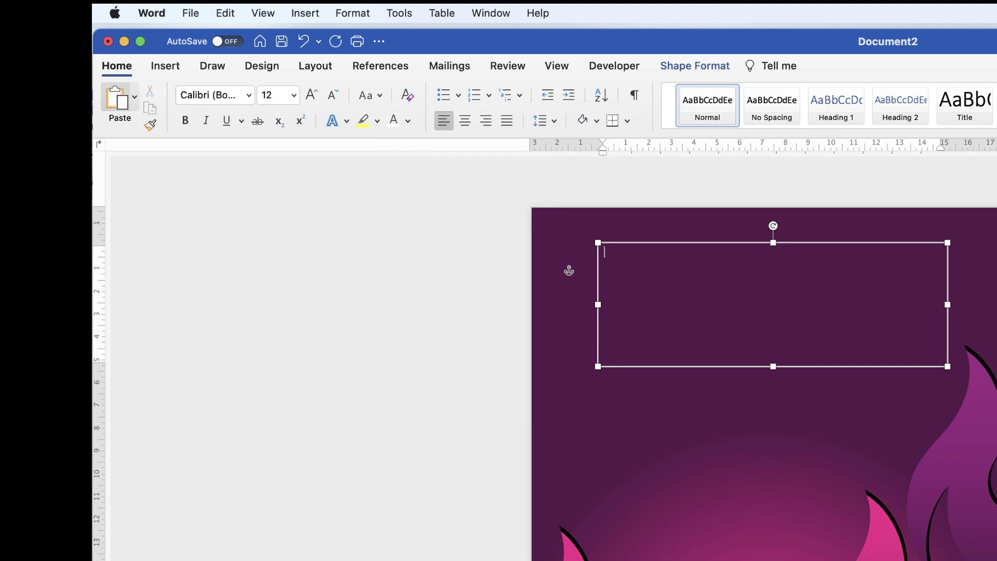
Step: Set the text box's font to Bauhaus 93 at 24 pt
left_click(248, 94)
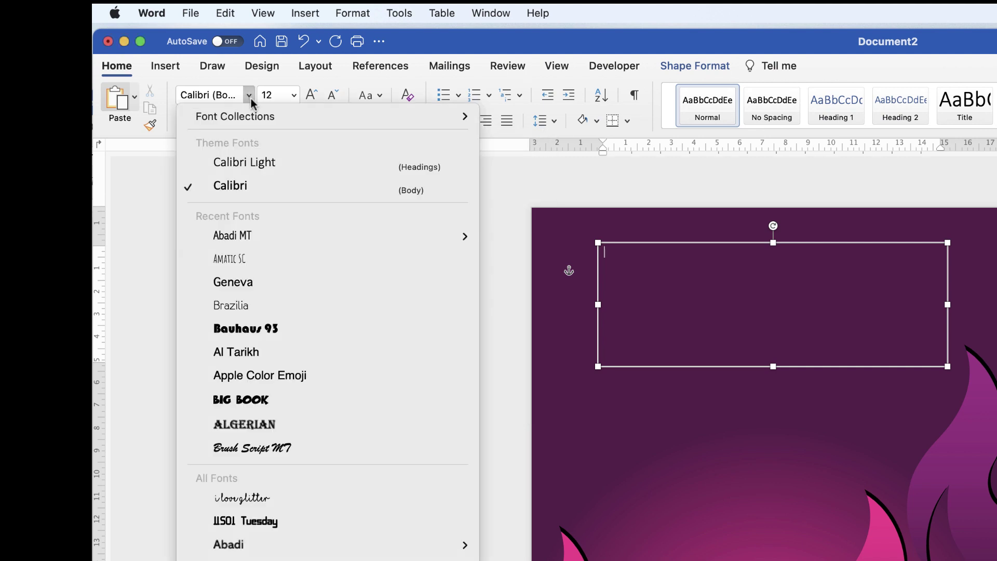
left_click(266, 328)
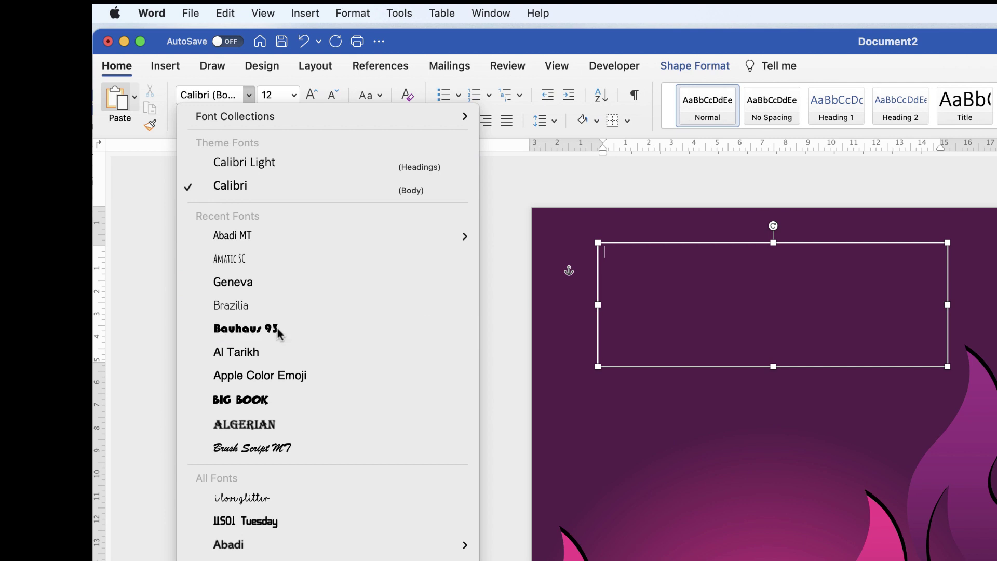
left_click(295, 96)
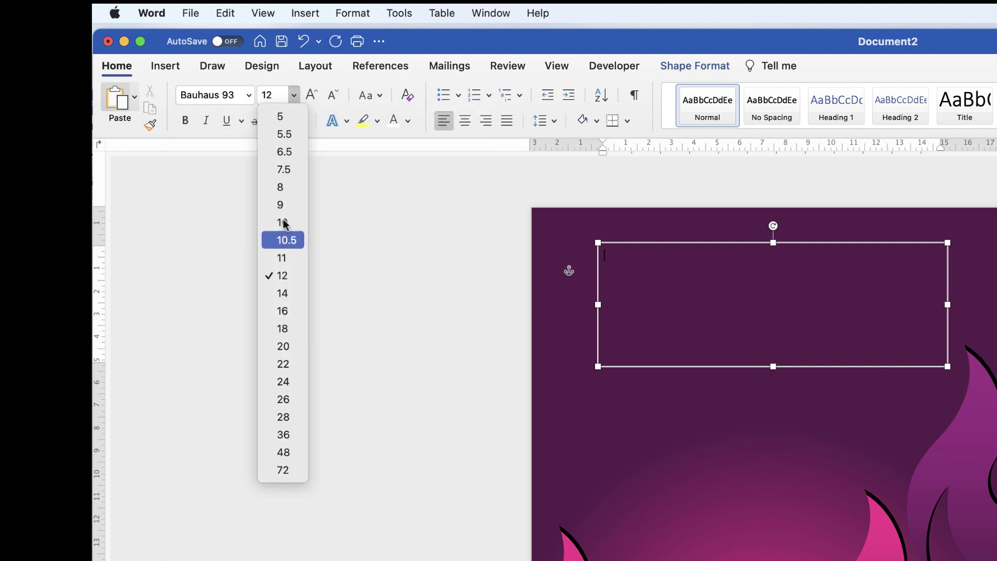
left_click(285, 385)
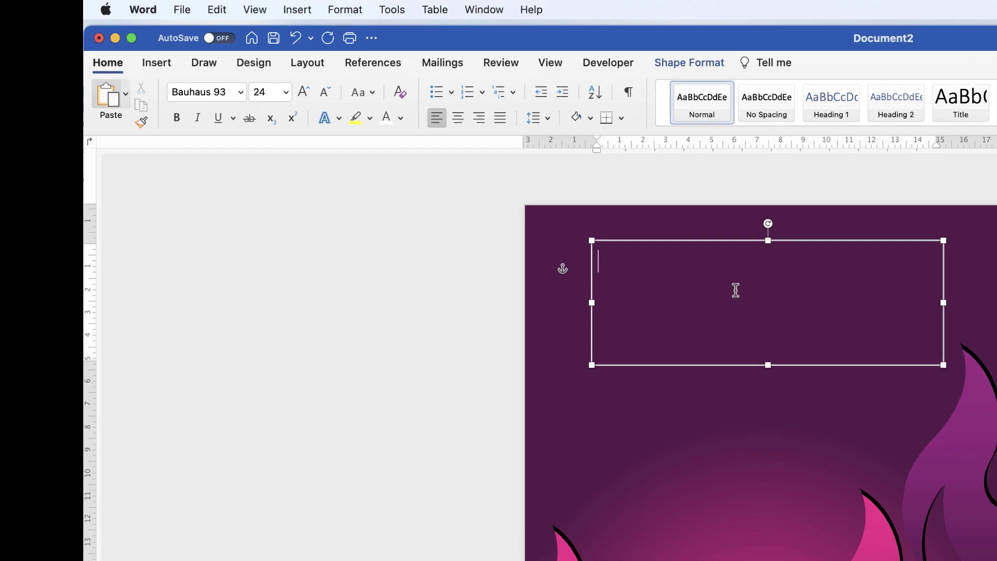
Step: Enter "ire festival" in lowercase in the text box, leaving out the initial letter of the title
type("Ire festival")
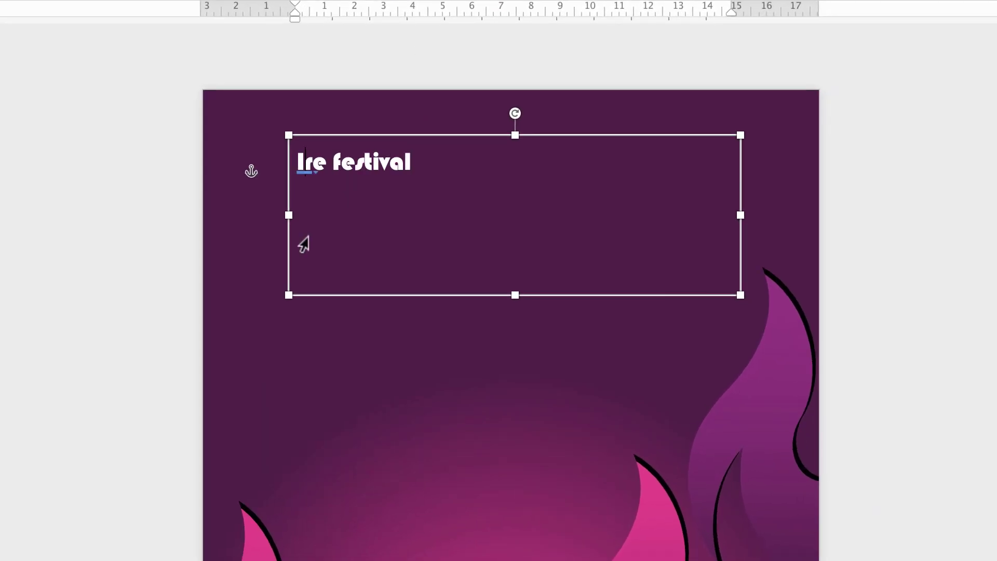
key("Home")
key("Right")
key("BackSpace")
type("i")
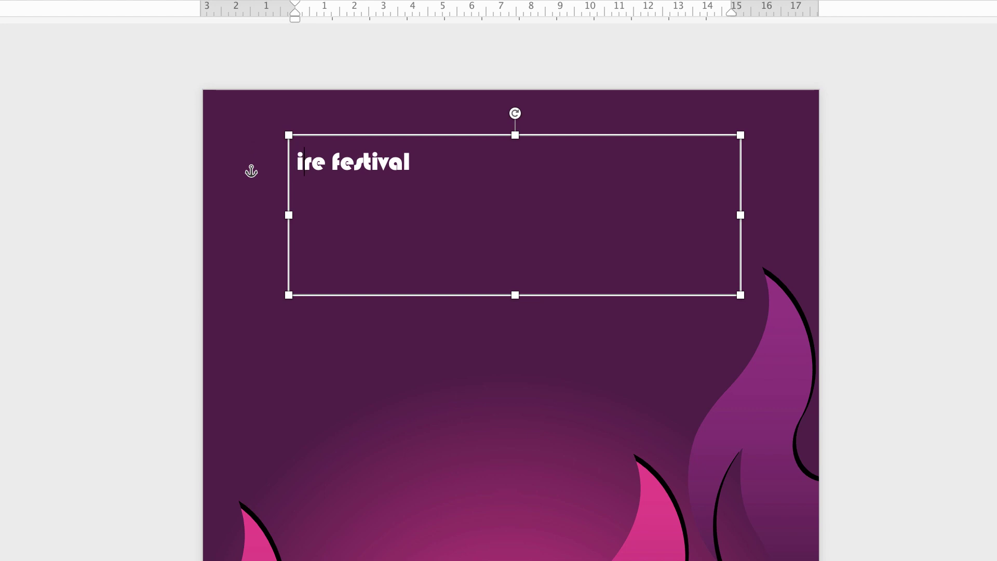
Step: Enlarge the whole "ire festival" text to 80 pt
left_click_drag(414, 163, 297, 163)
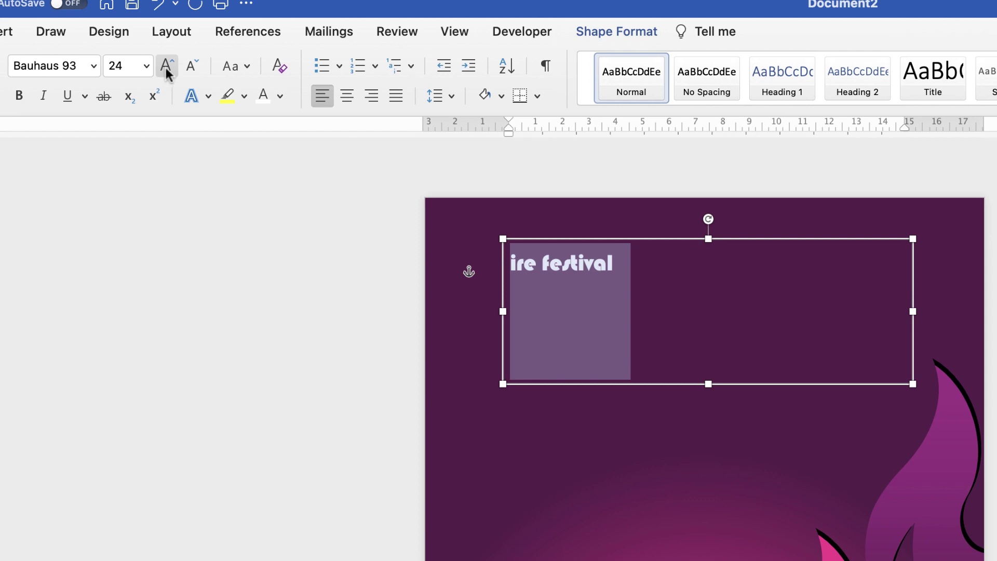
left_click(165, 68)
left_click(165, 67)
left_click(167, 66)
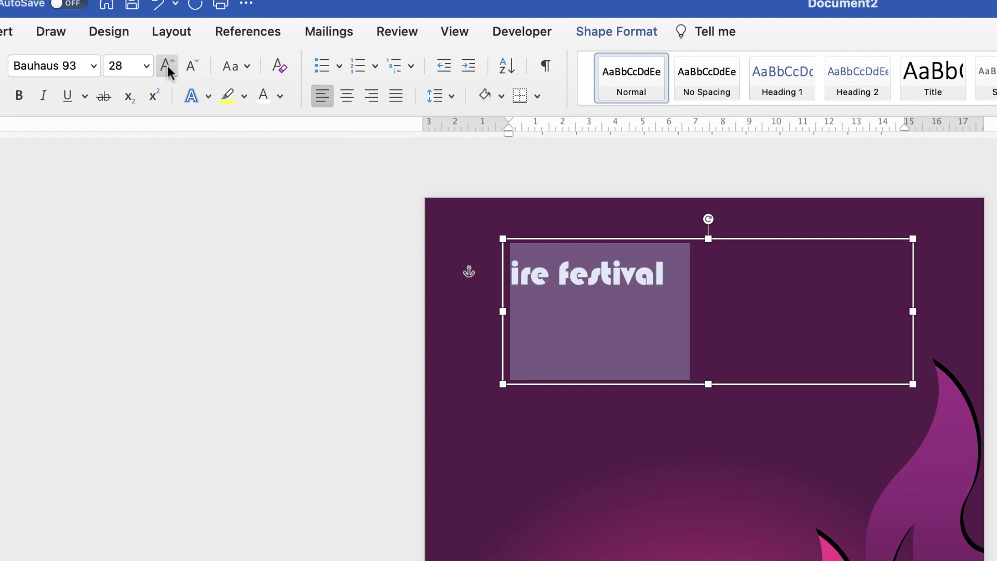
left_click(169, 65)
left_click(168, 66)
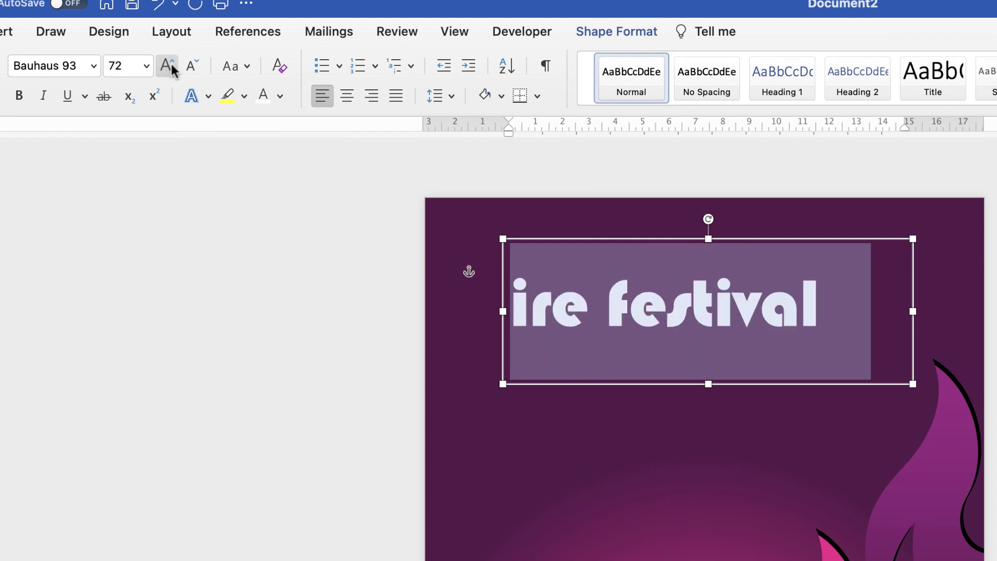
scroll(254, 358, "left", 2)
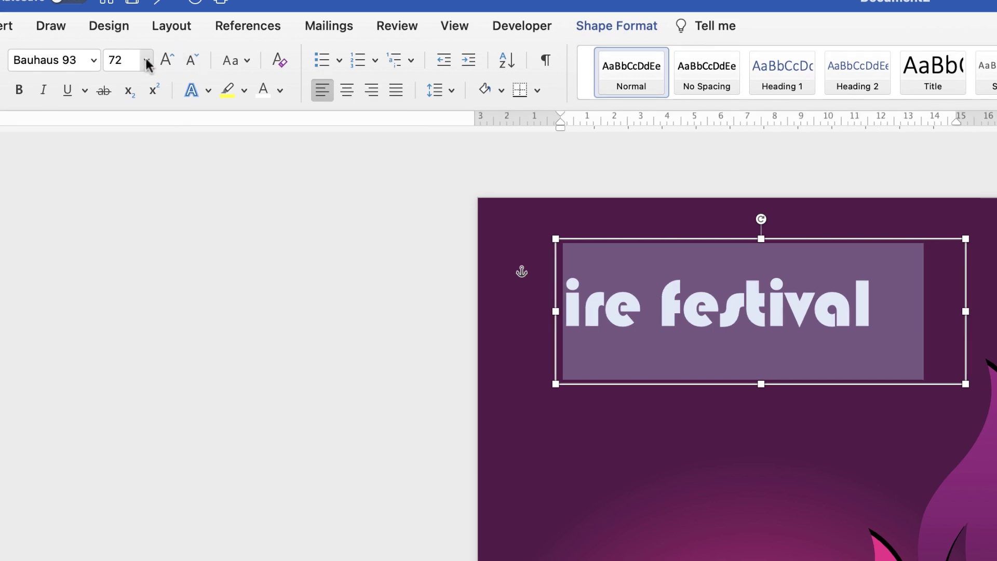
left_click(147, 62)
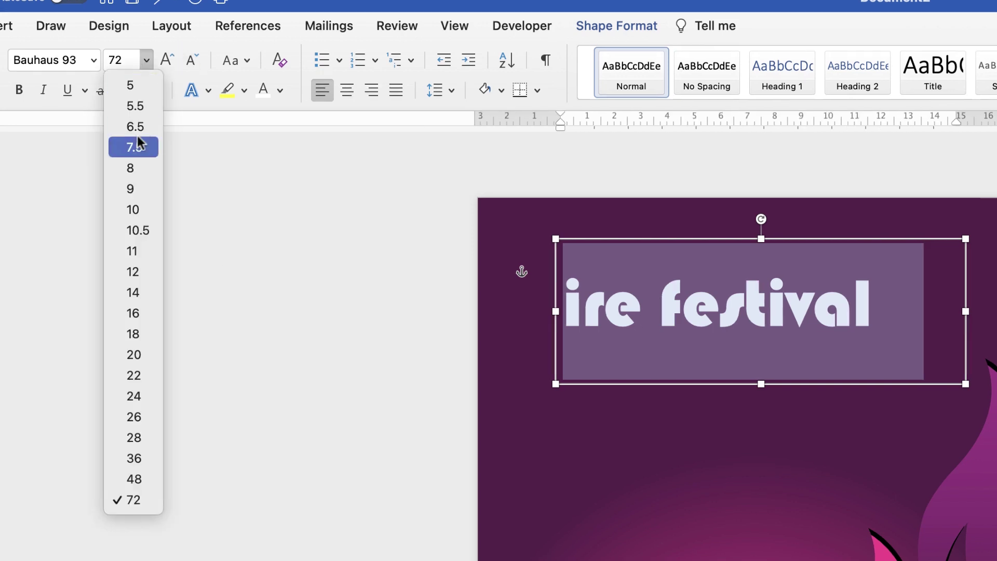
left_click(124, 57)
left_click(125, 57)
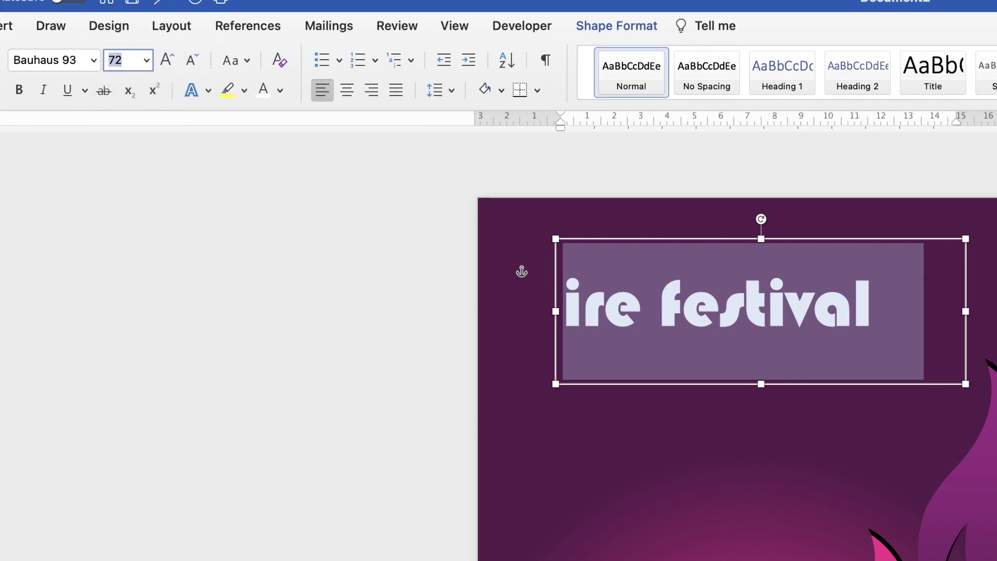
type("80")
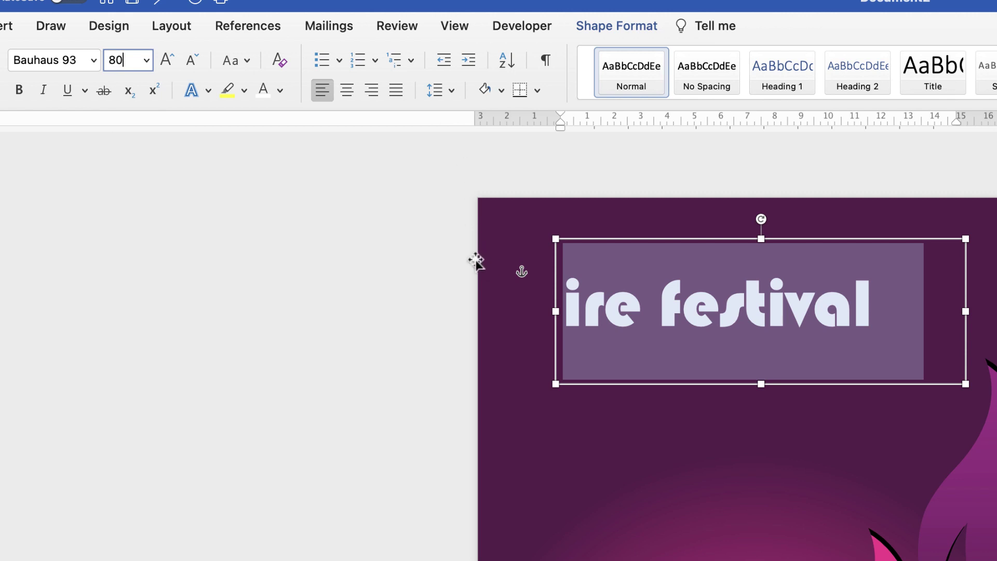
key("Return")
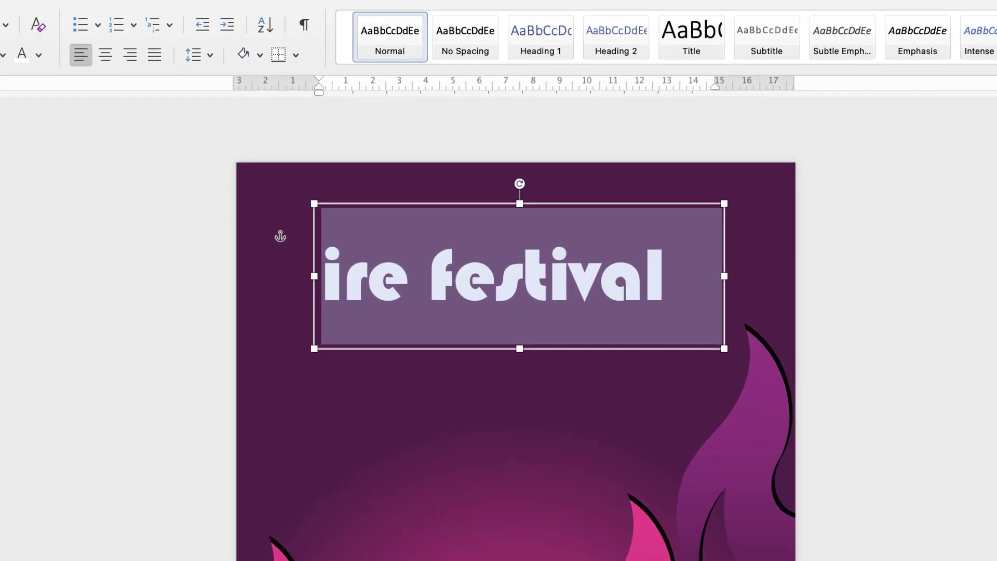
Step: Narrow the "ire festival" text box to fit its text and place a duplicate of it just below
key("Escape")
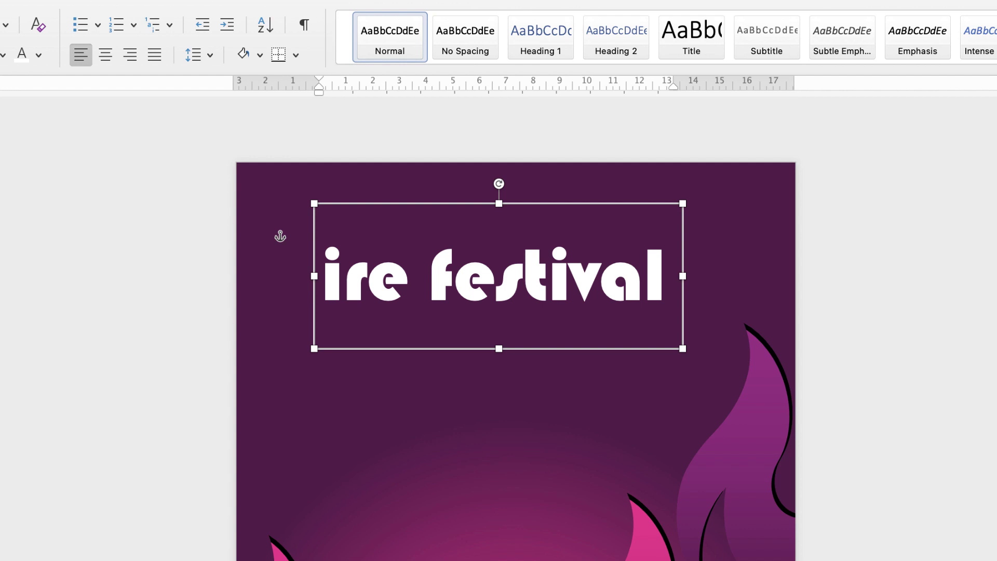
left_click_drag(476, 291, 484, 377)
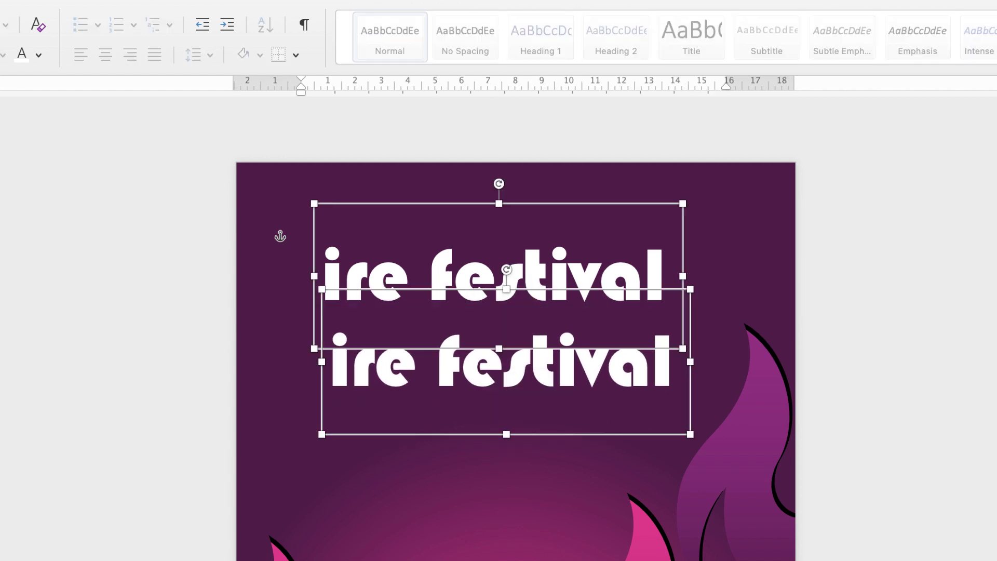
key("Escape")
left_click(506, 363)
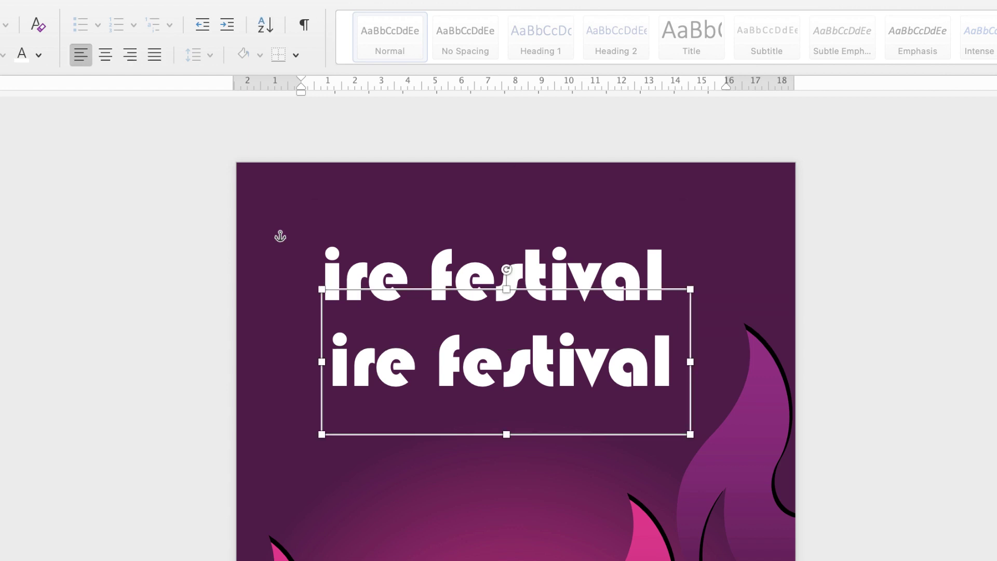
Step: Replace all the text in the duplicated text box with a lowercase "f"
double_click(471, 384)
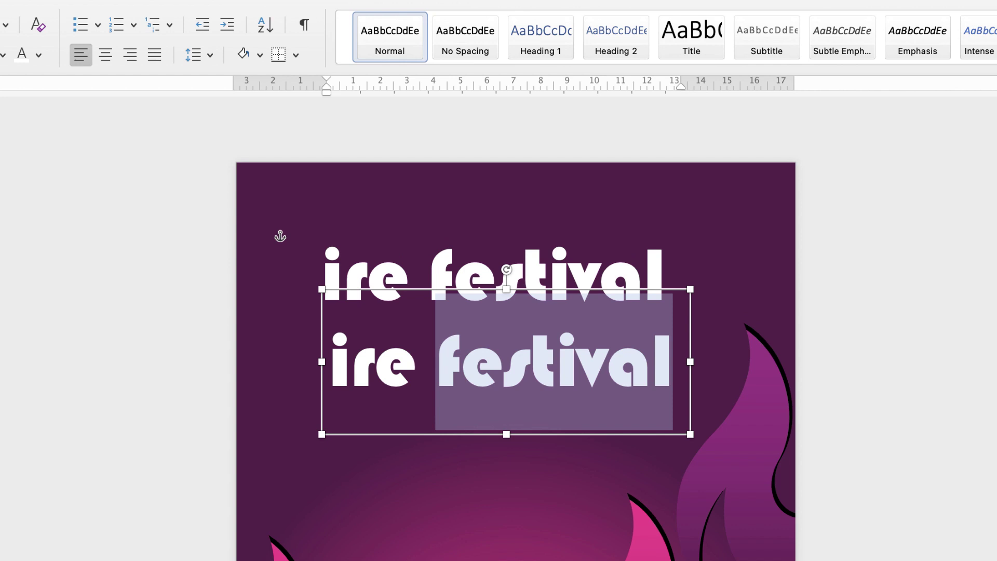
key("super+a")
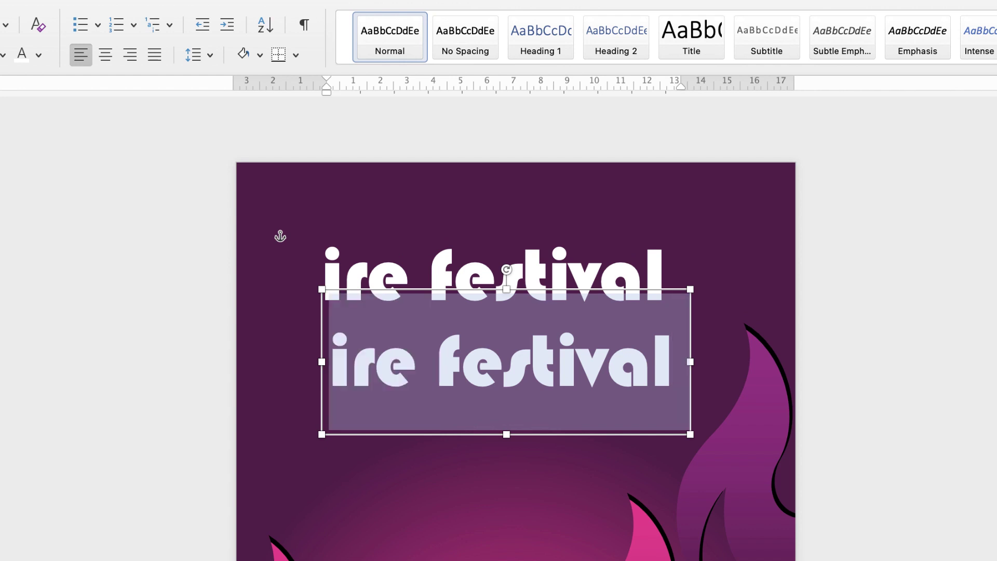
type("f")
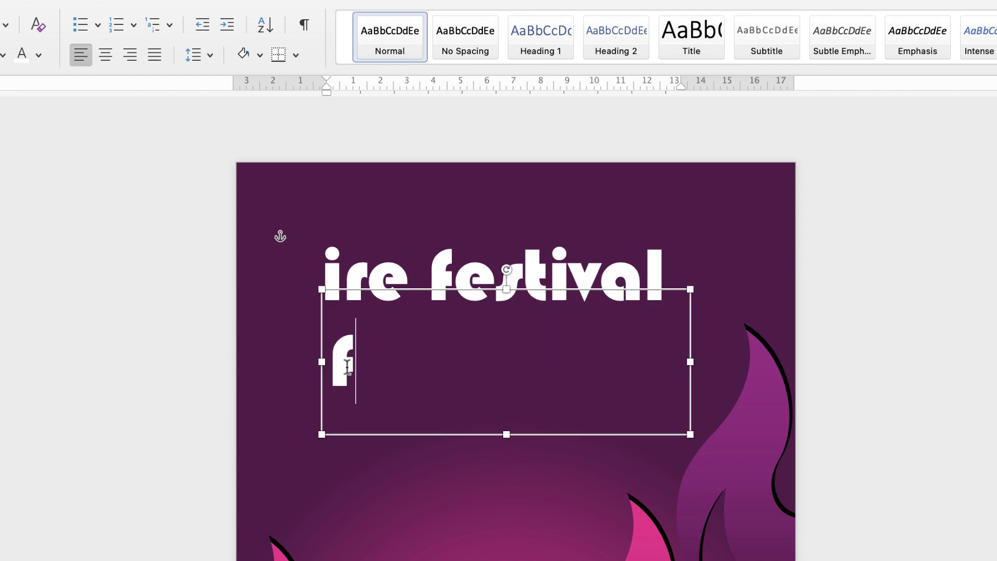
Step: Increase the font size of the letter "f" to 150 pt
key("super+a")
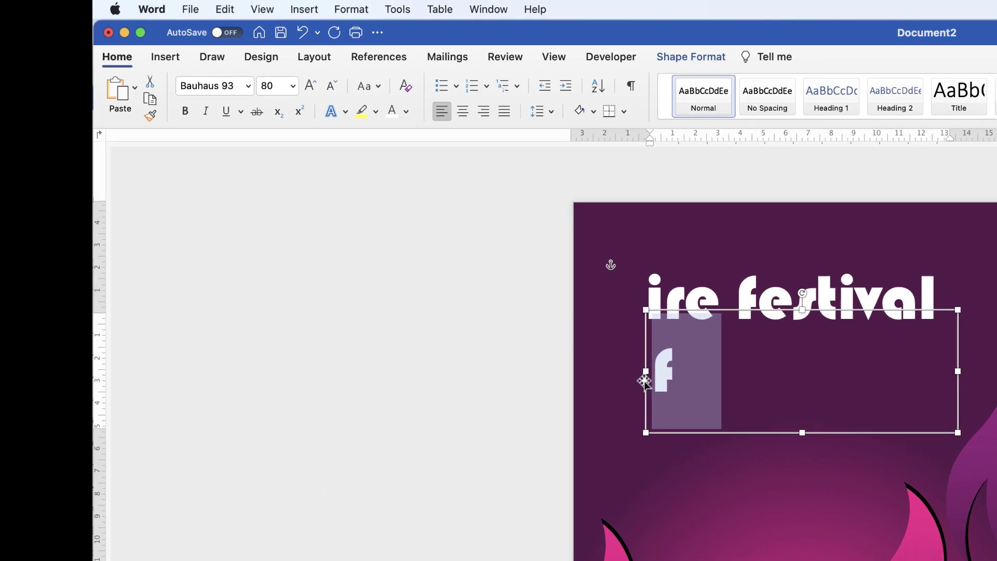
left_click(311, 89)
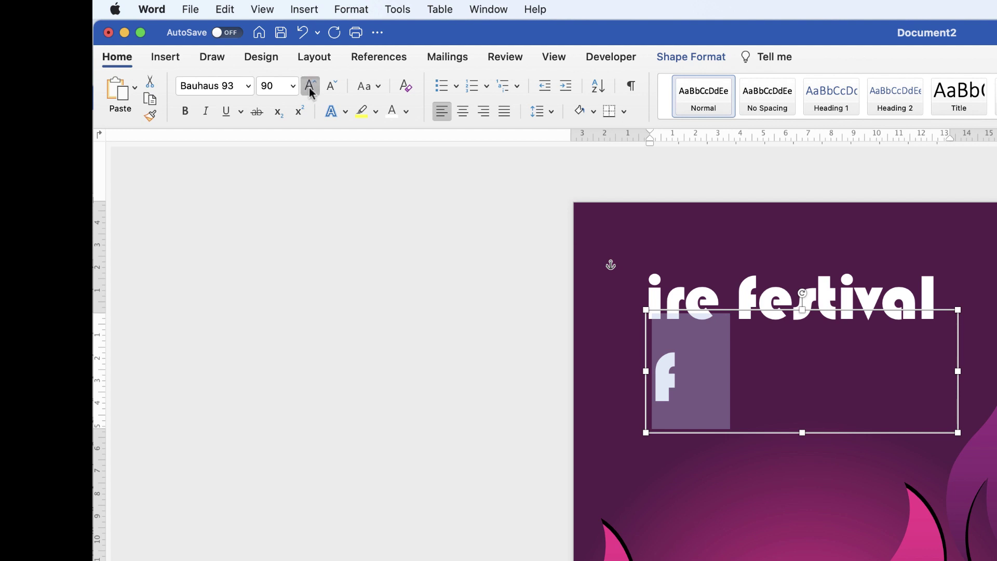
left_click(310, 89)
left_click(310, 88)
left_click(310, 89)
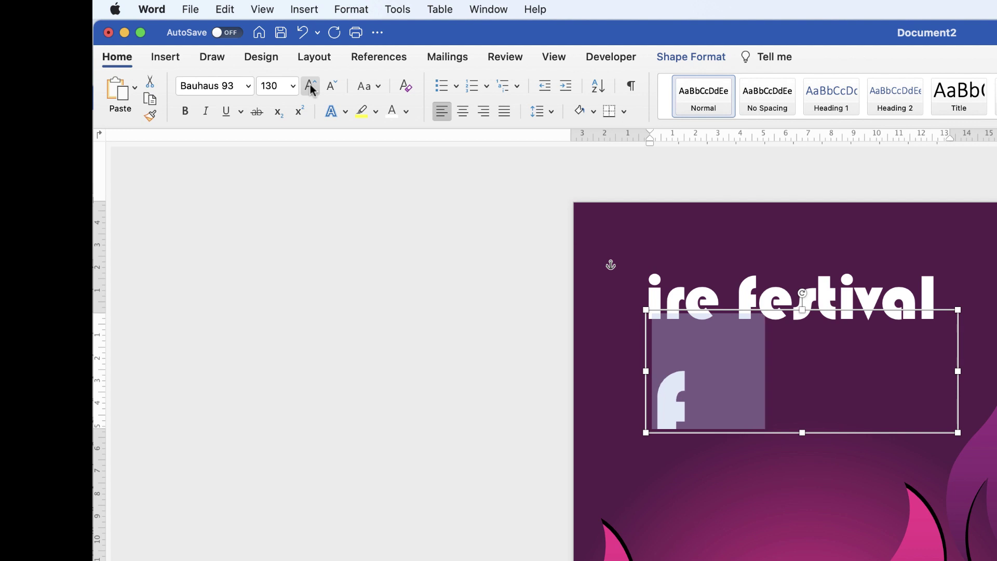
left_click(310, 89)
left_click(310, 89)
left_click(310, 88)
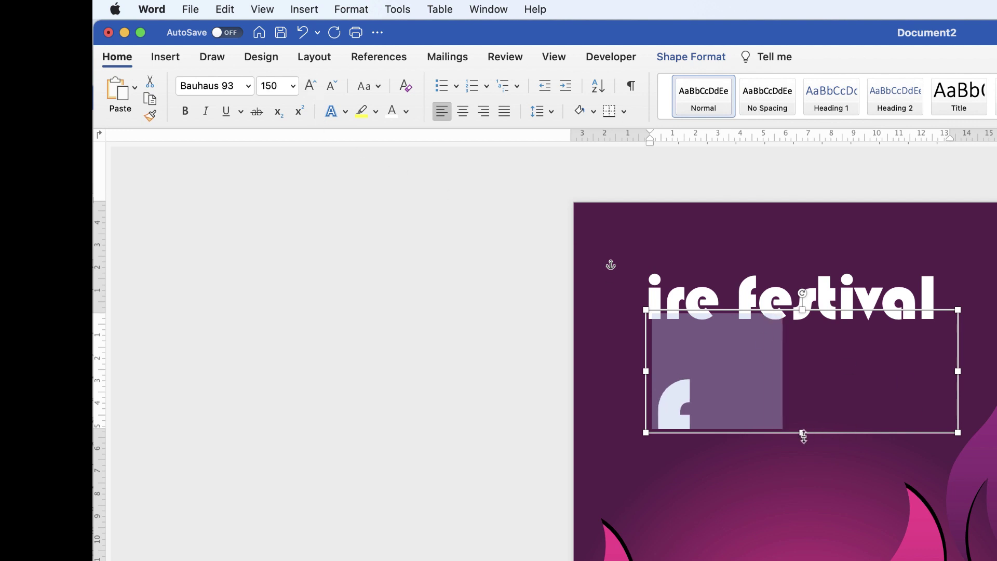
Step: Make the "f" text box taller and narrow it around the letter, placing it directly in front of "ire festival"
left_click_drag(803, 433, 800, 482)
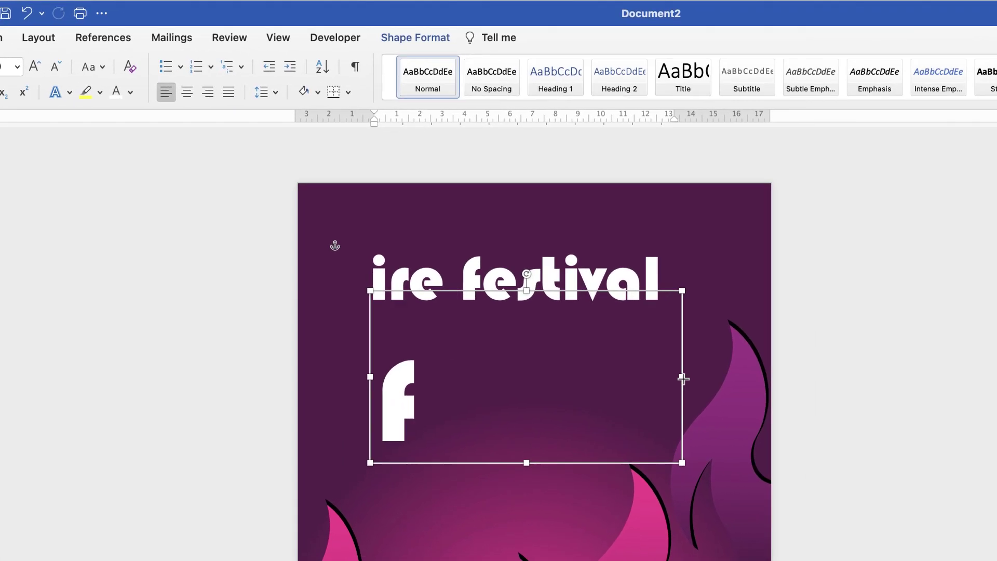
left_click_drag(957, 398, 808, 404)
left_click_drag(532, 384, 354, 278)
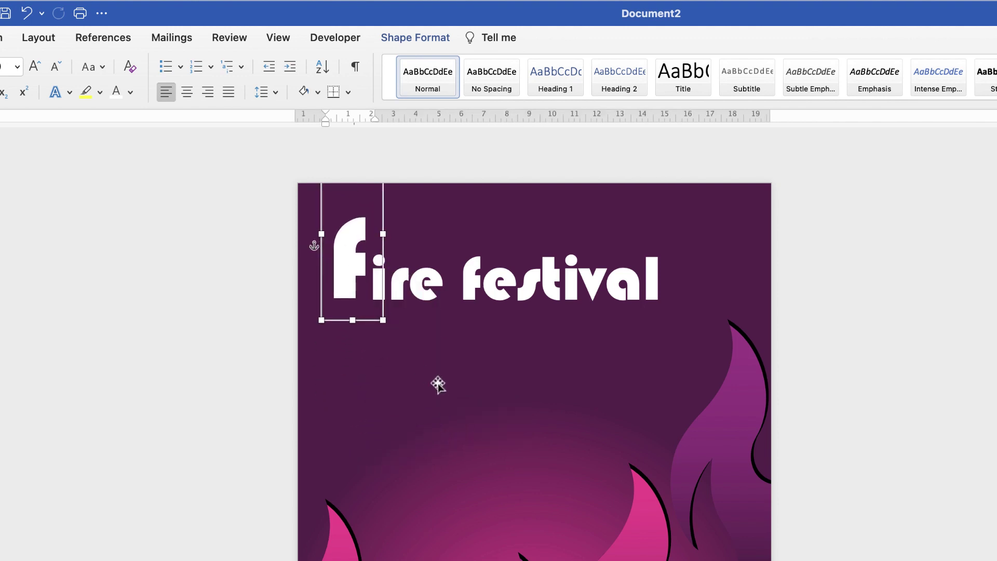
Step: Nudge the "f" text box vertically until the letter's base lines up with the baseline of "ire festival"
key("super+z")
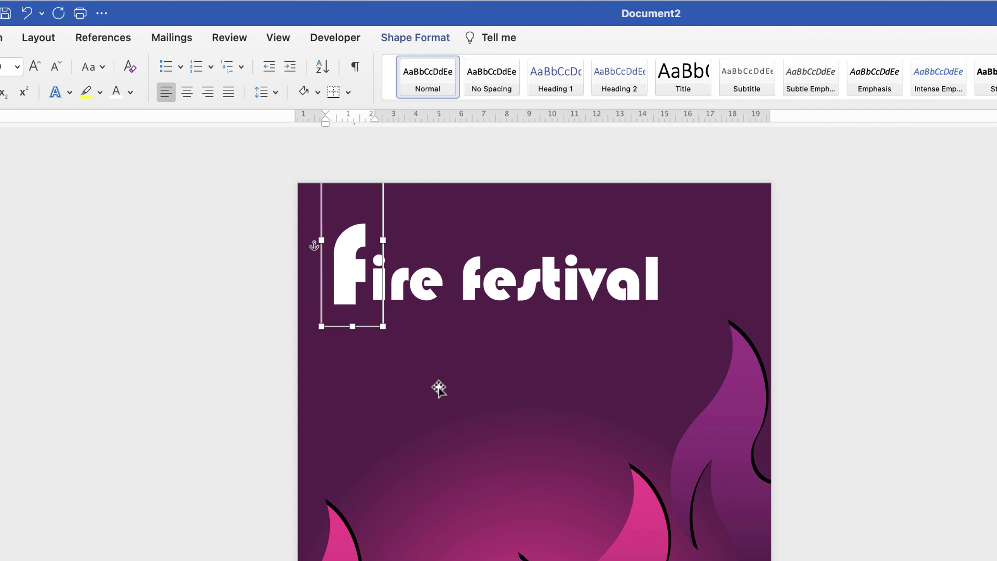
key("super+y")
key("super+z")
key("super+y")
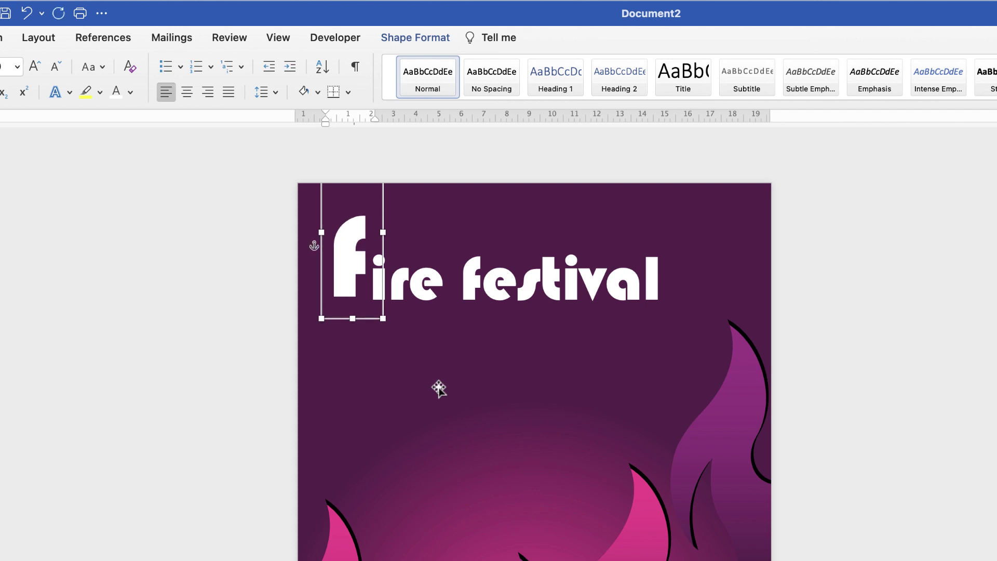
key("super+z")
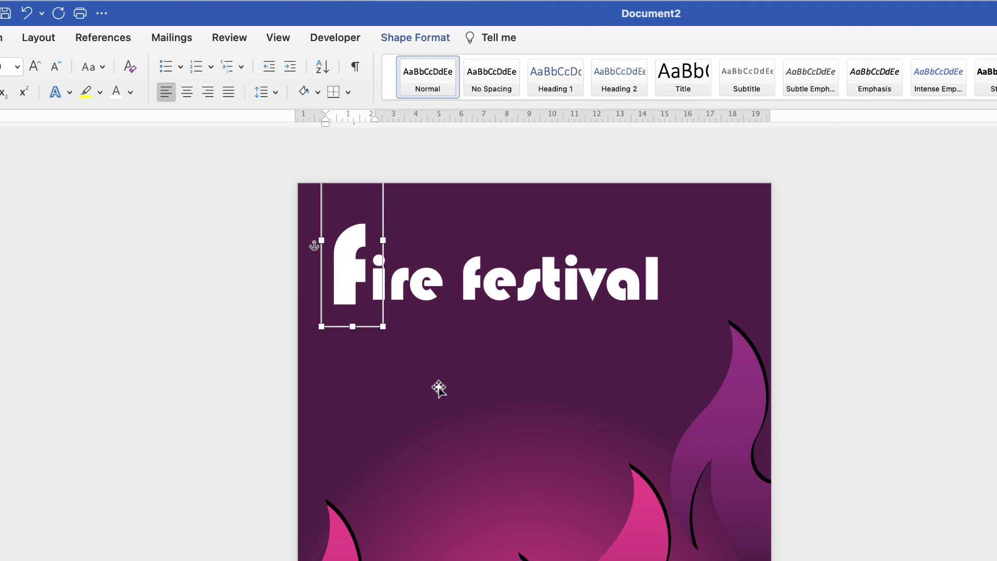
key("Up")
key("Up")
key("Up")
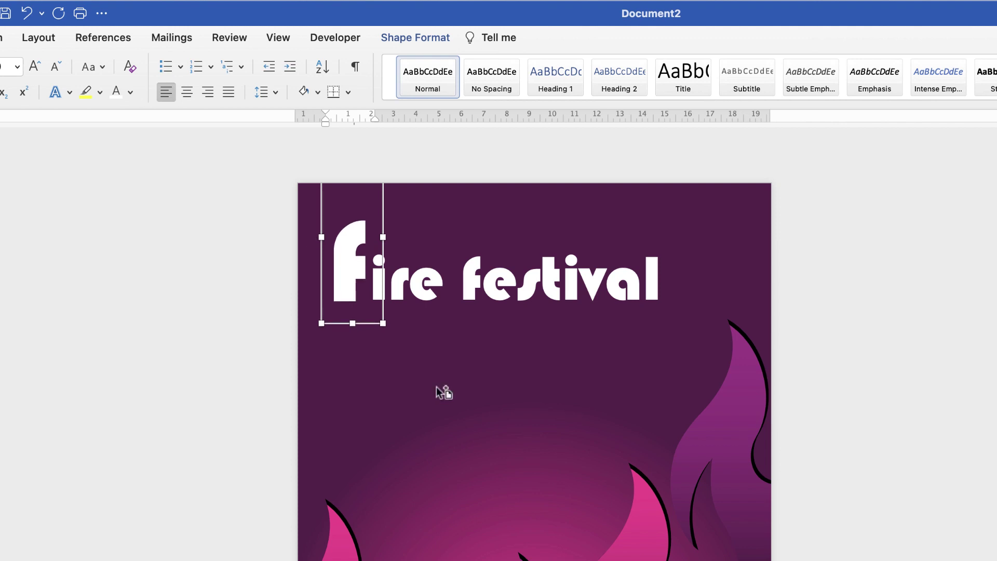
Step: Nudge the large "f" slightly upward to match the title's baseline and group it with "ire festival"
key("Up")
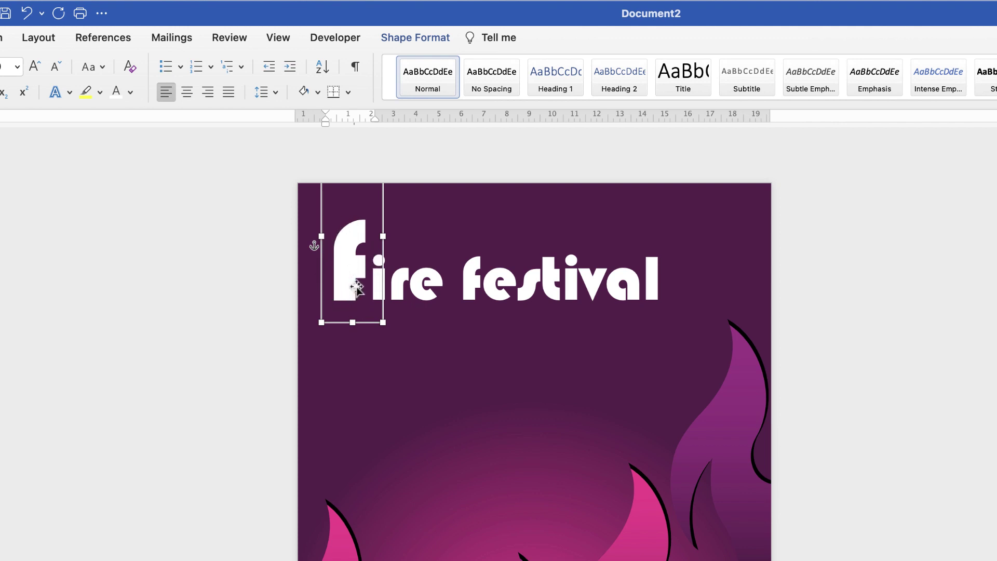
left_click(491, 287, "shift")
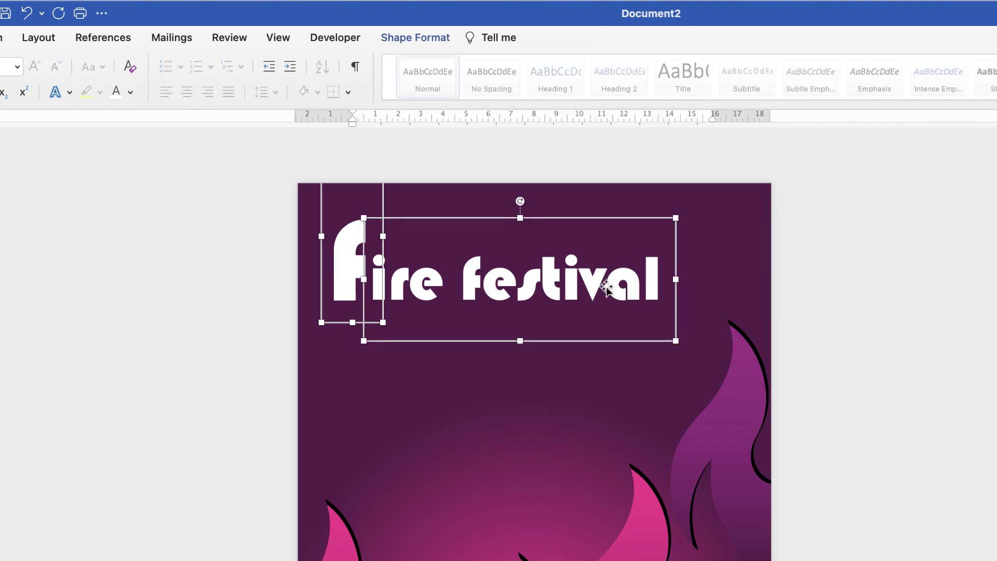
left_click(428, 39)
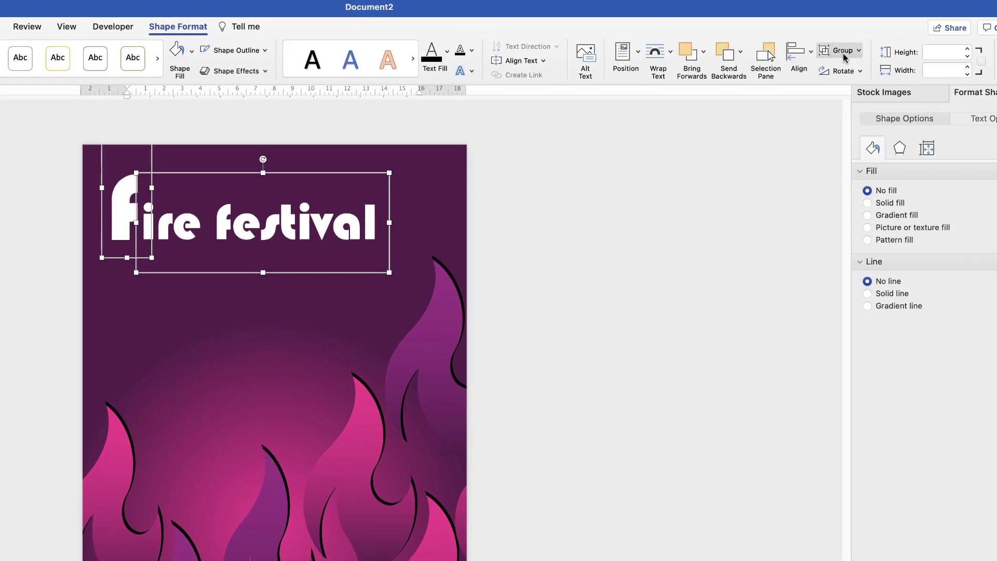
left_click(844, 56)
left_click(842, 69)
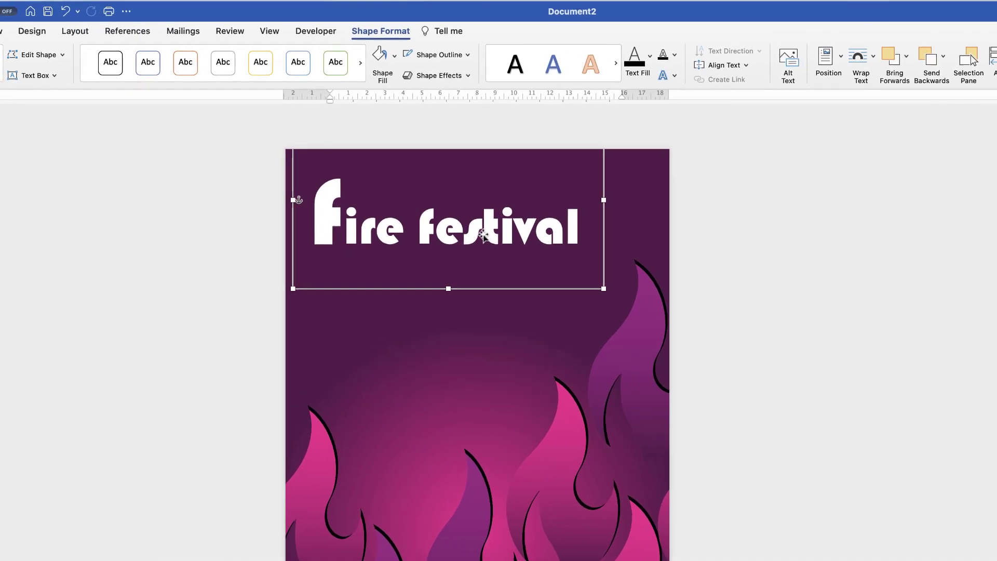
Step: Move the grouped title toward the middle of the page and centre it horizontally relative to the margins
left_click_drag(483, 234, 527, 236)
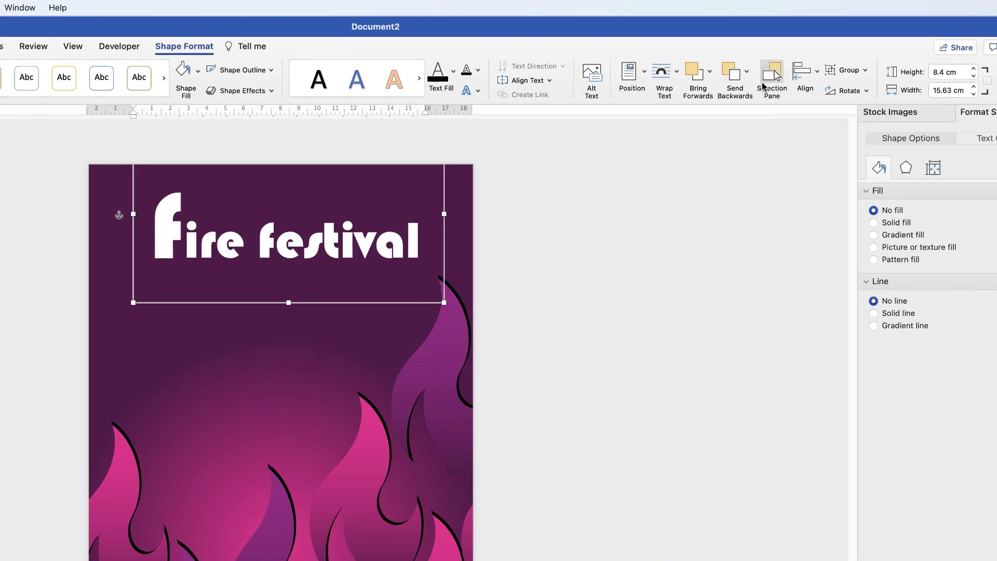
left_click(818, 75)
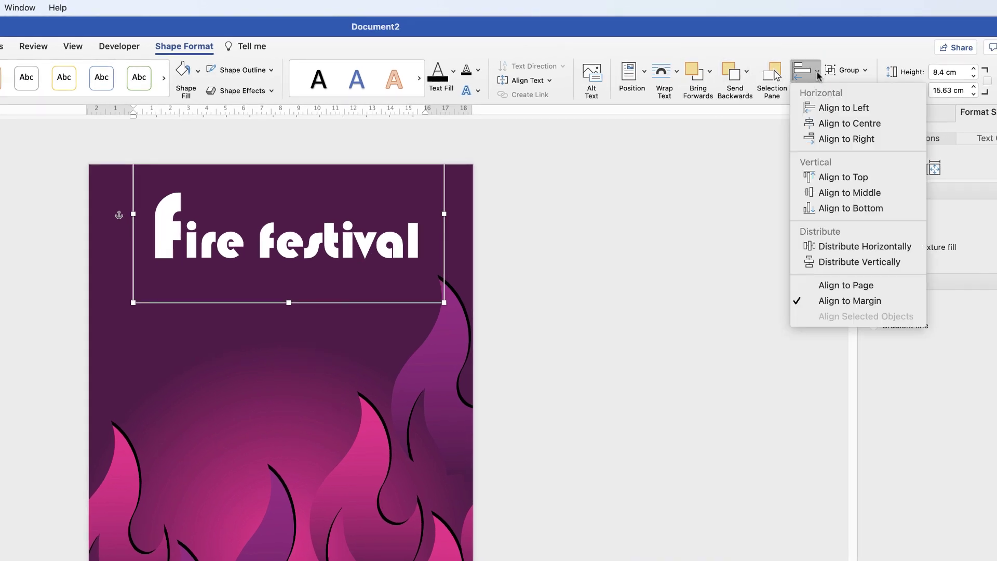
left_click(821, 124)
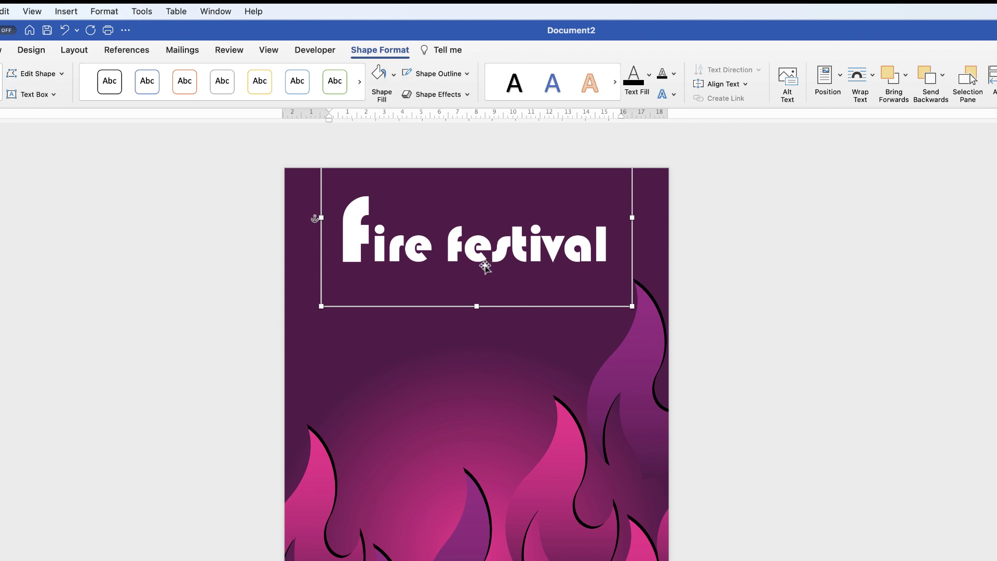
Step: Add a solid black outline to the grouped title's text with a thick-and-thin compound line type
double_click(508, 257)
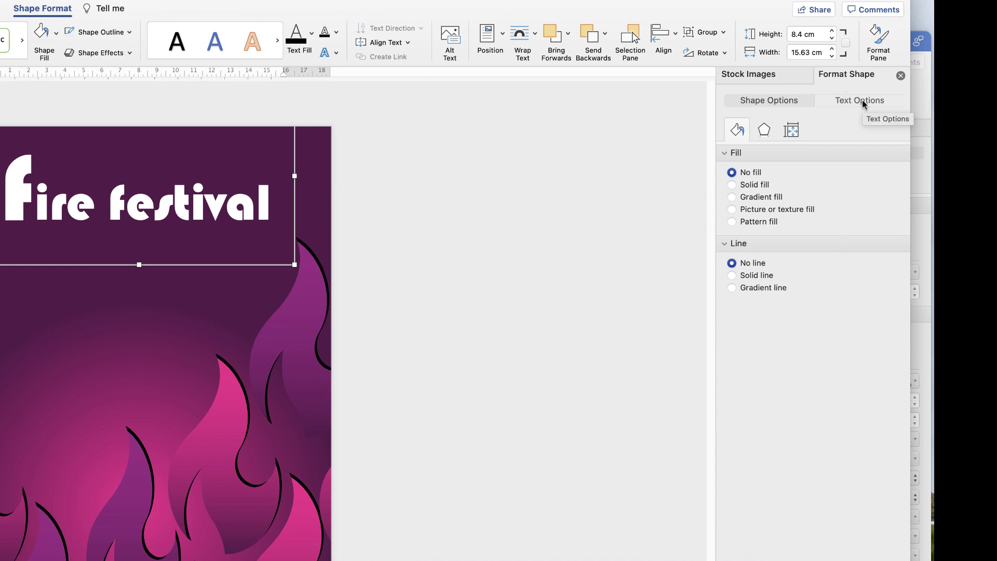
left_click(862, 101)
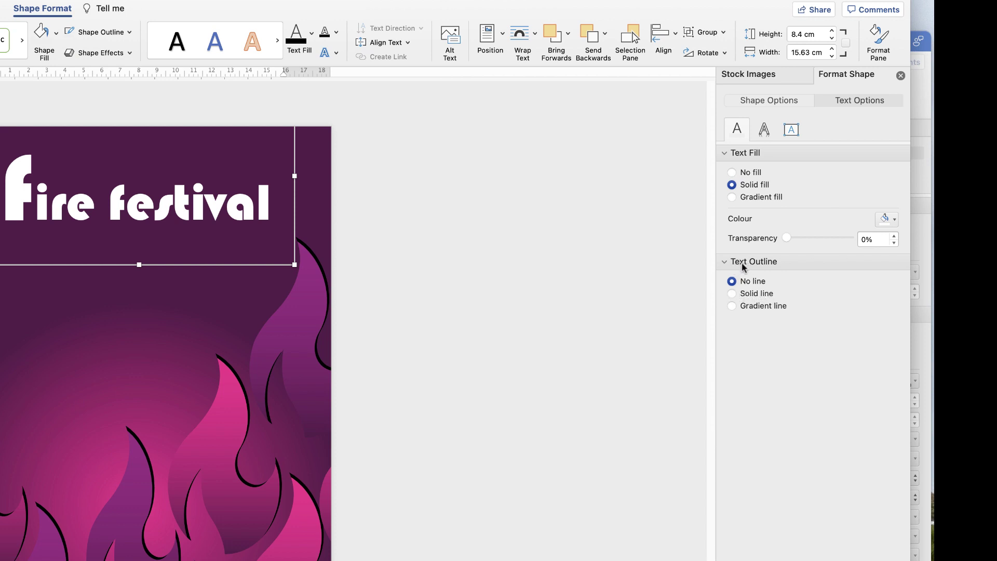
left_click(732, 294)
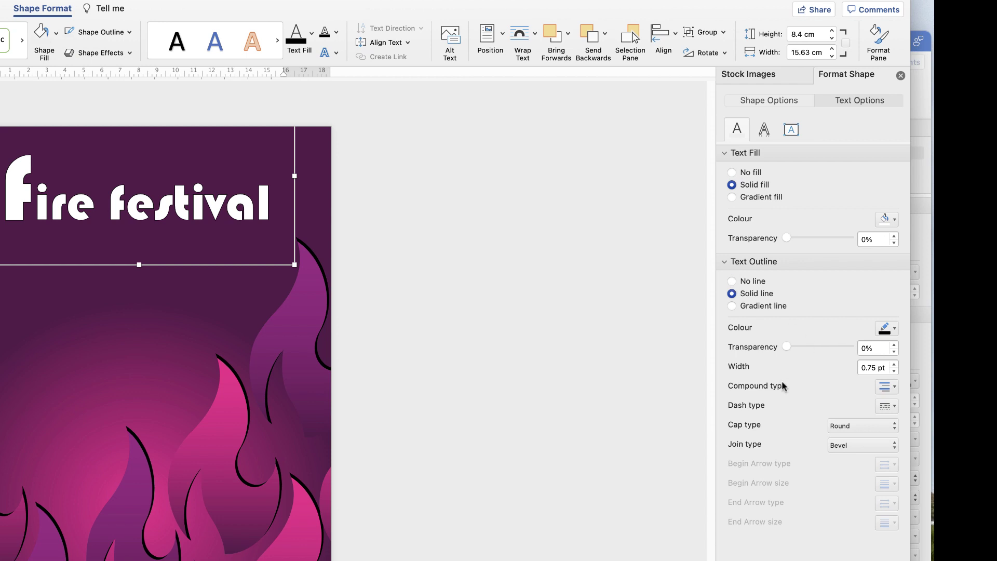
left_click(894, 390)
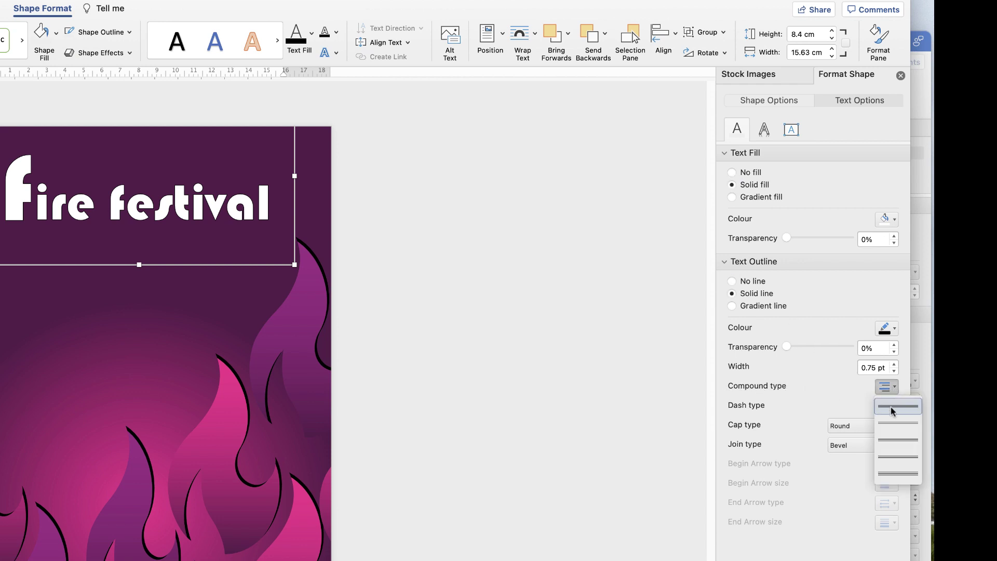
left_click(886, 440)
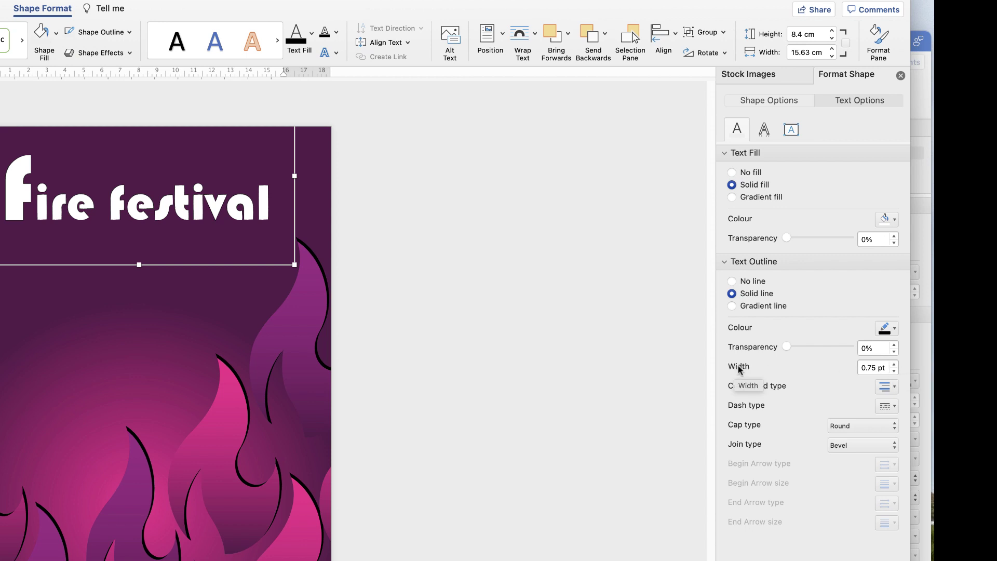
Step: Set the width of the title's text outline to 3.5 pt
left_click(894, 364)
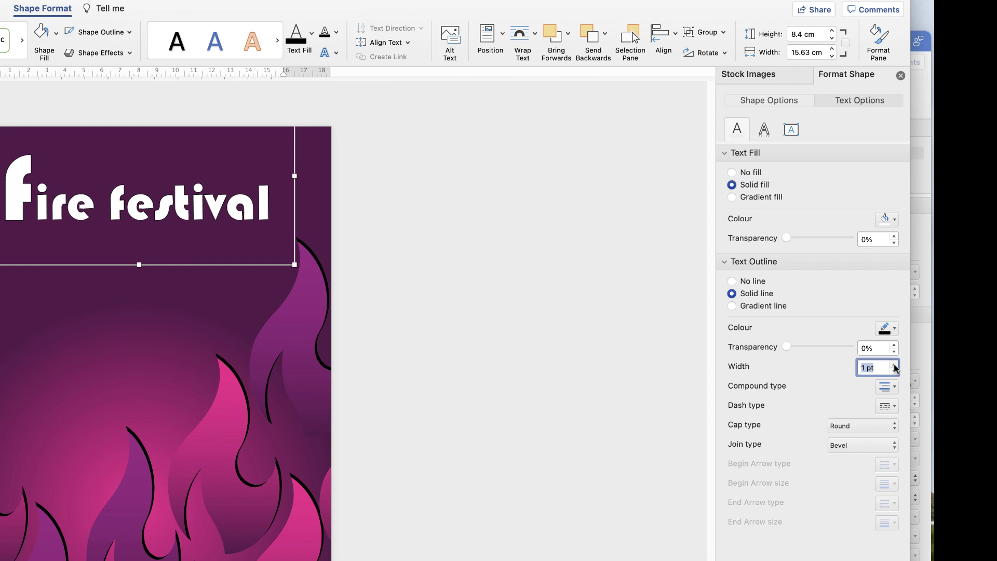
left_click(894, 364)
left_click(894, 364)
left_click(894, 364)
left_click(894, 364)
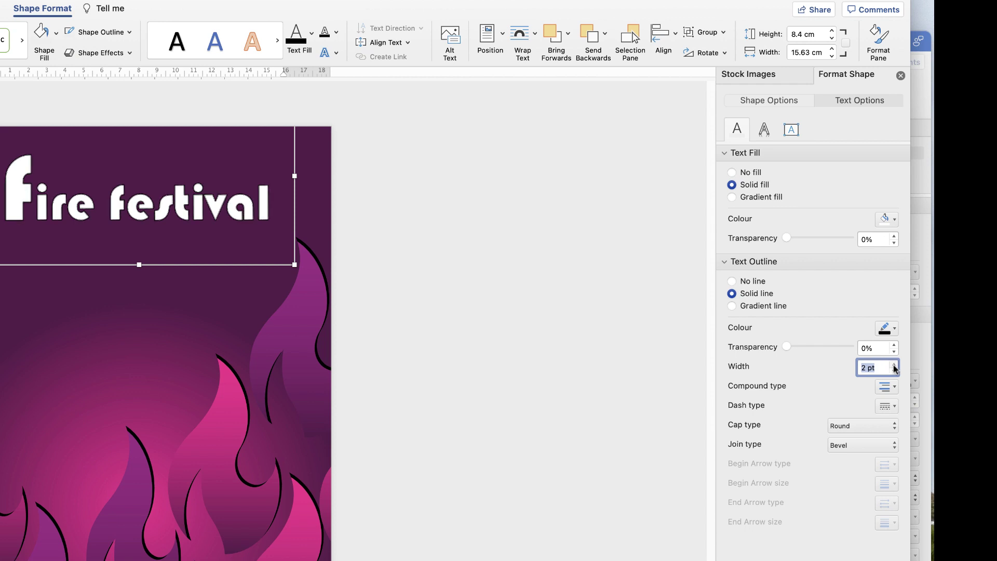
left_click(893, 364)
left_click(894, 364)
left_click(894, 364)
left_click(894, 364)
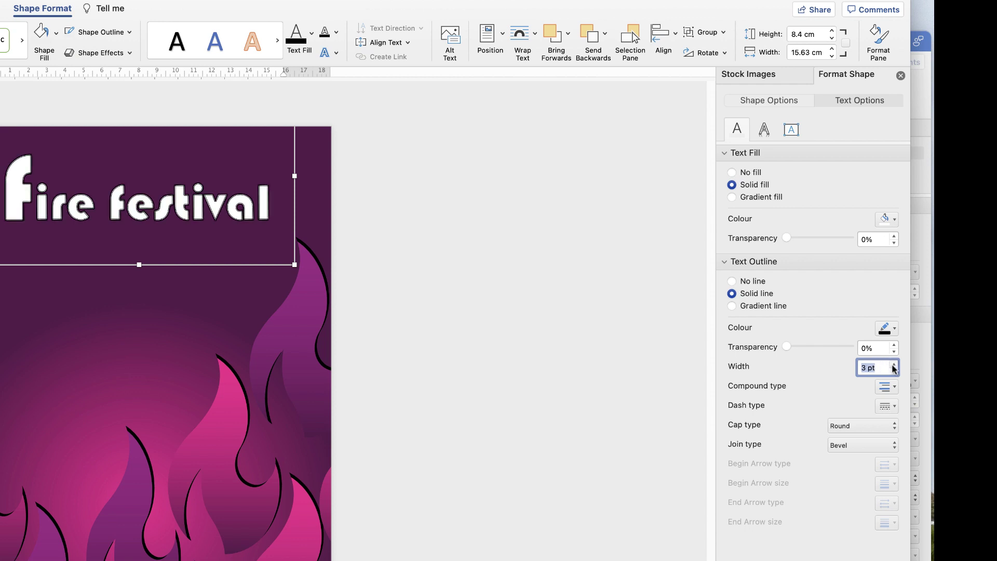
left_click(893, 365)
scroll(140, 140, "up", 10)
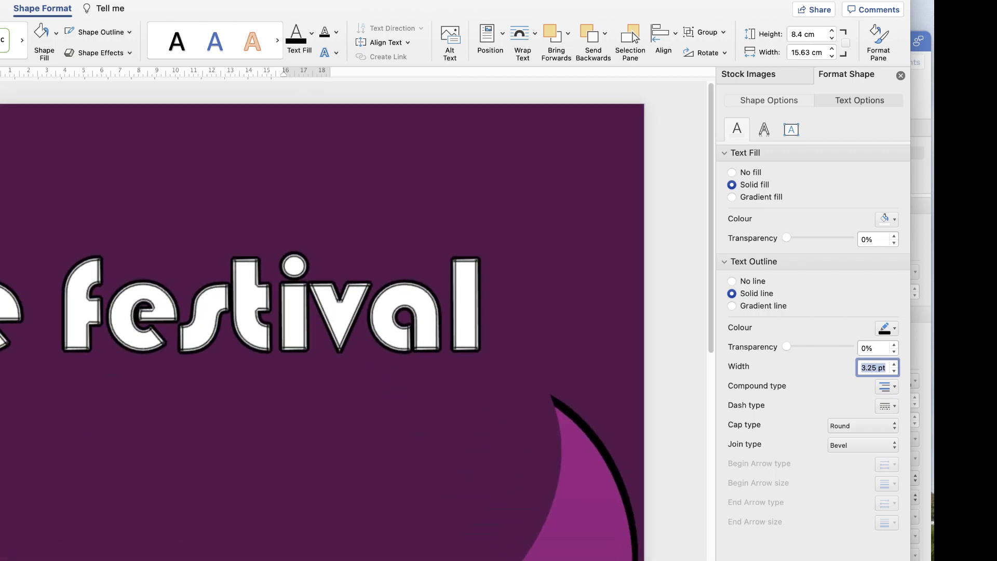
left_click(895, 364)
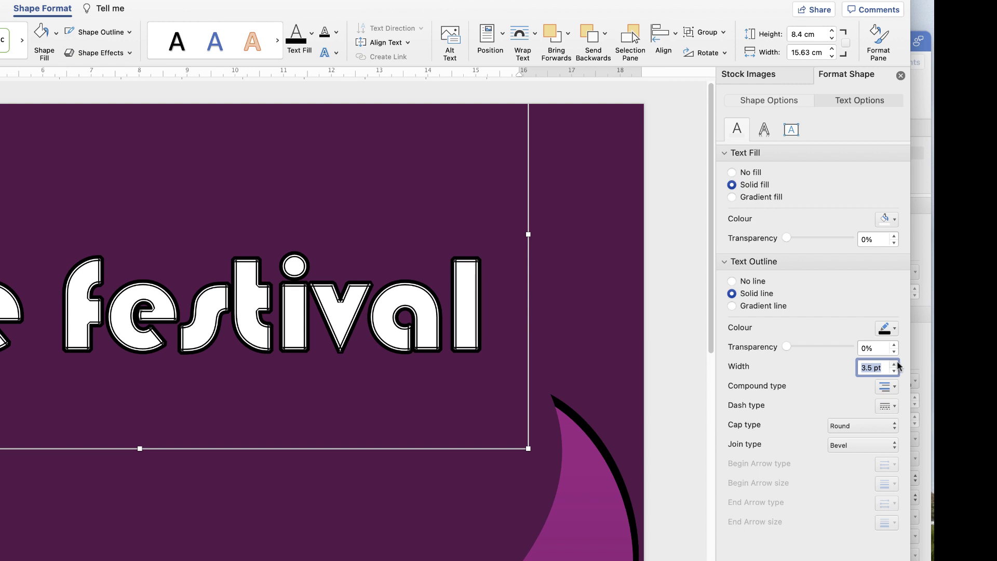
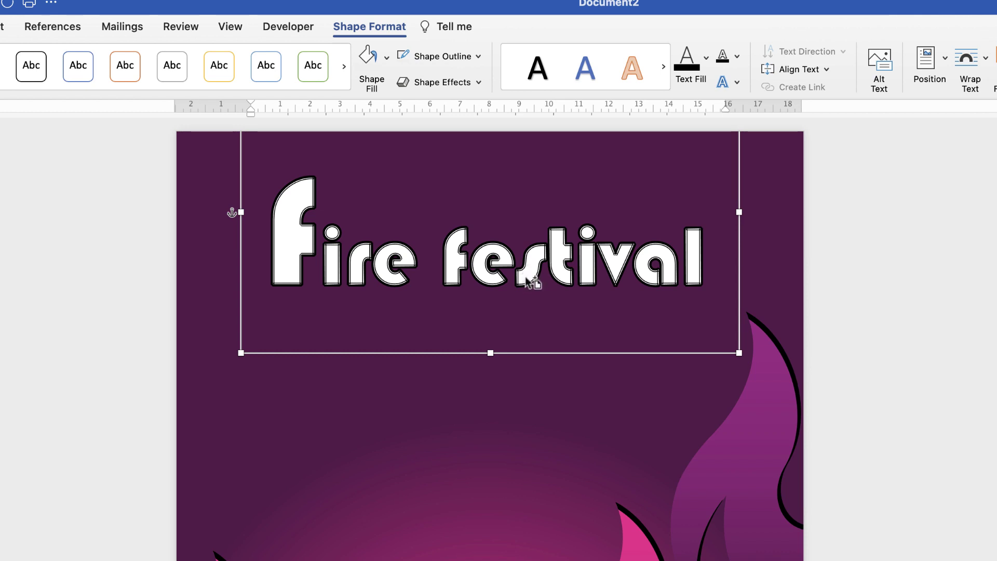
Step: Duplicate the grouped title directly below the original and ungroup the copy
left_click_drag(526, 282, 531, 401)
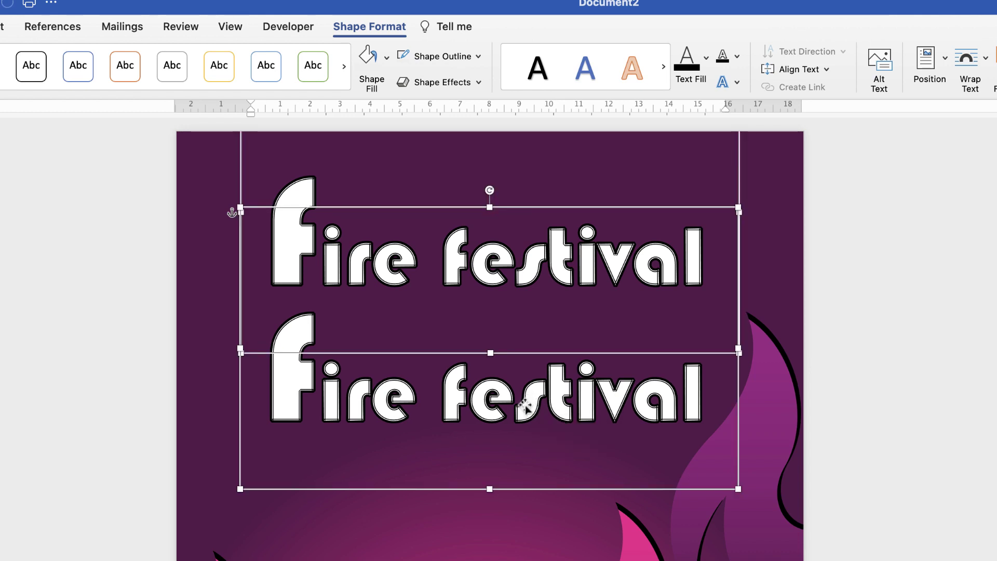
left_click(501, 550)
left_click(528, 394)
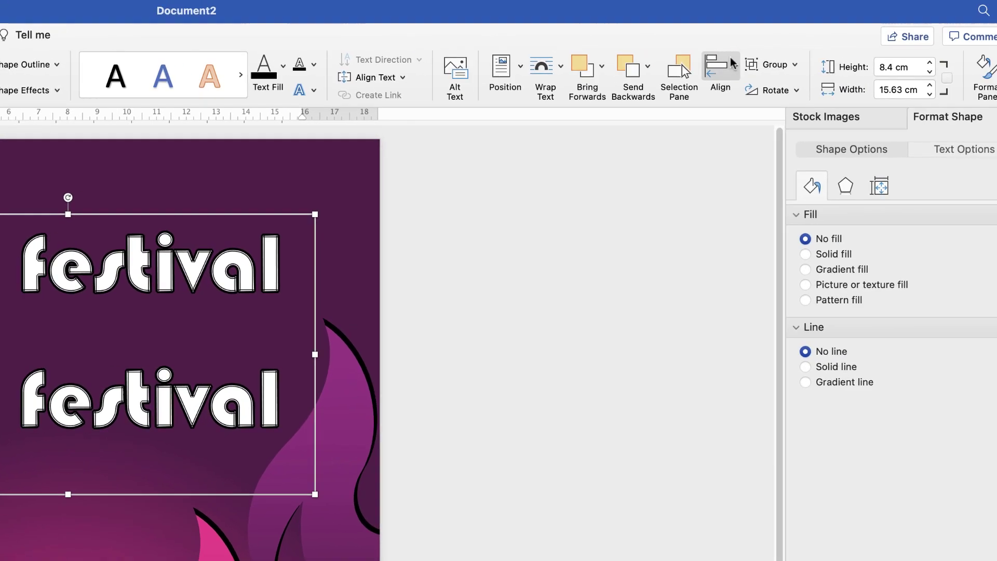
left_click(744, 67)
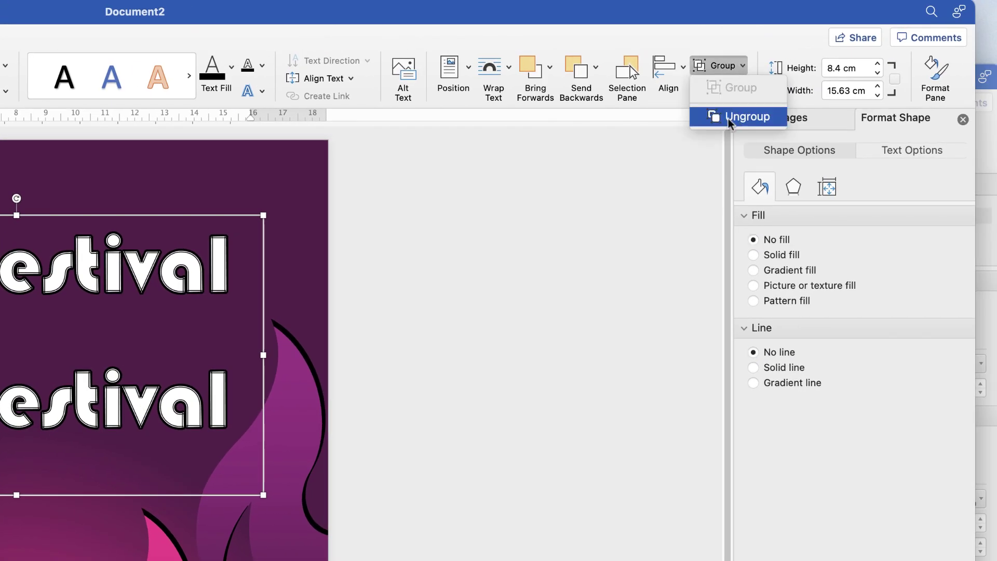
left_click(710, 118)
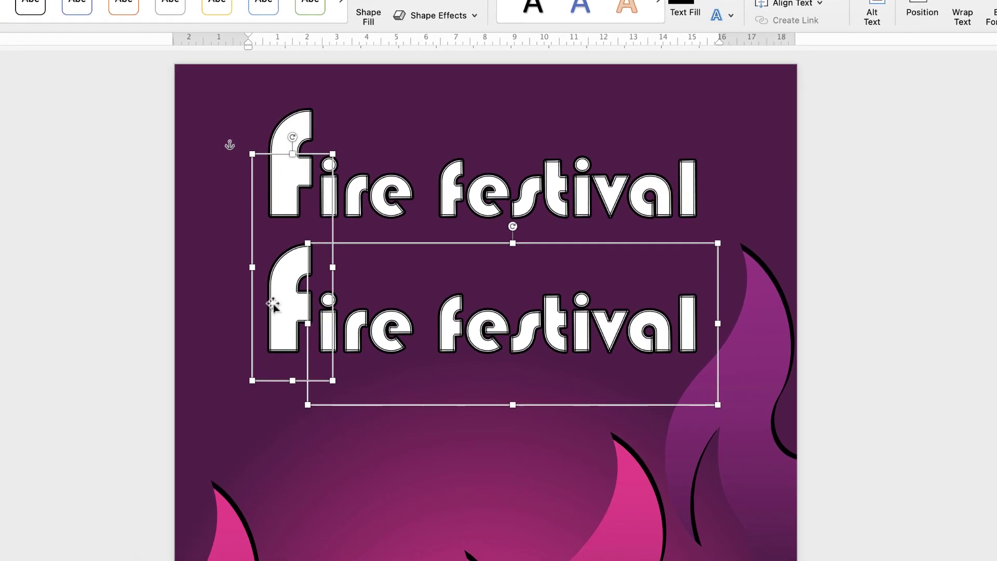
Step: Delete the large "f" text box from the ungrouped copy of the title
left_click(274, 301)
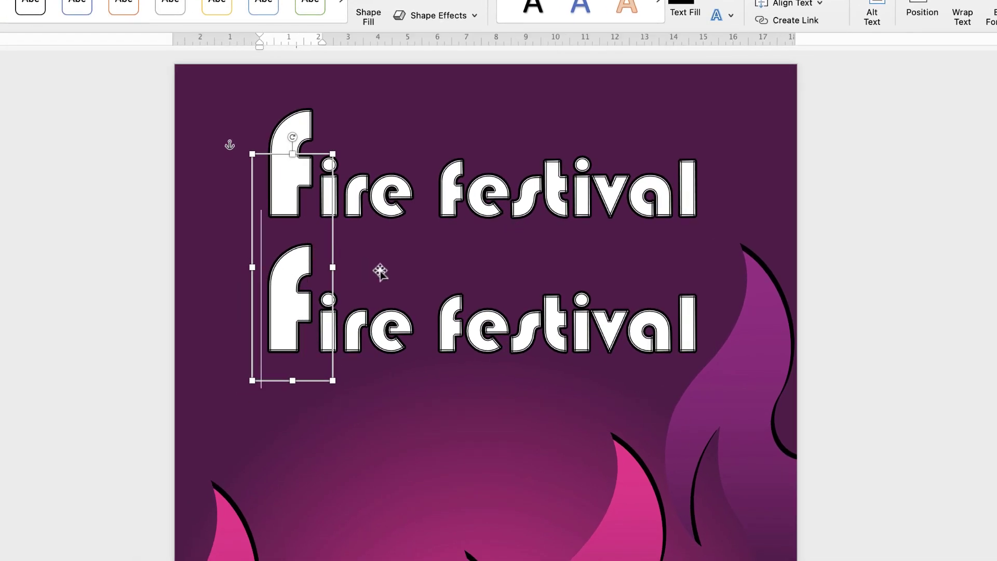
left_click(311, 447)
left_click(285, 319)
key("Delete")
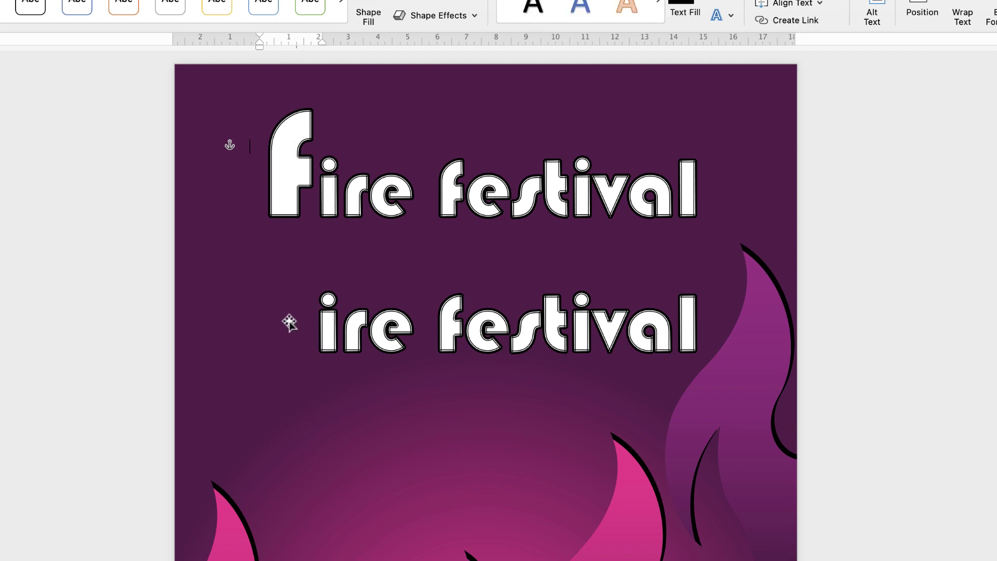
Step: Replace the copied "ire festival" text with "2021" and narrow its text box to about 7.1 cm wide
left_click(467, 333)
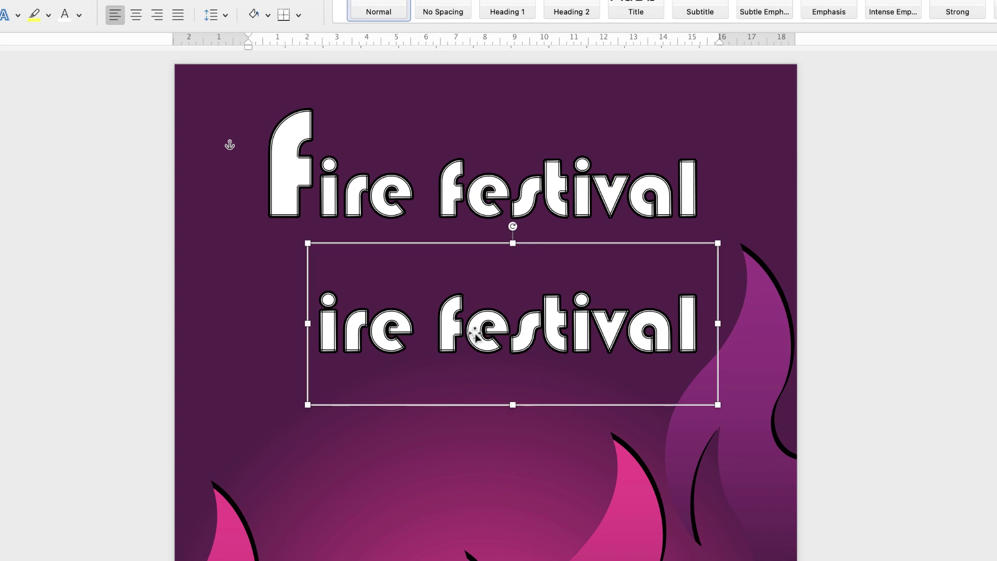
double_click(494, 334)
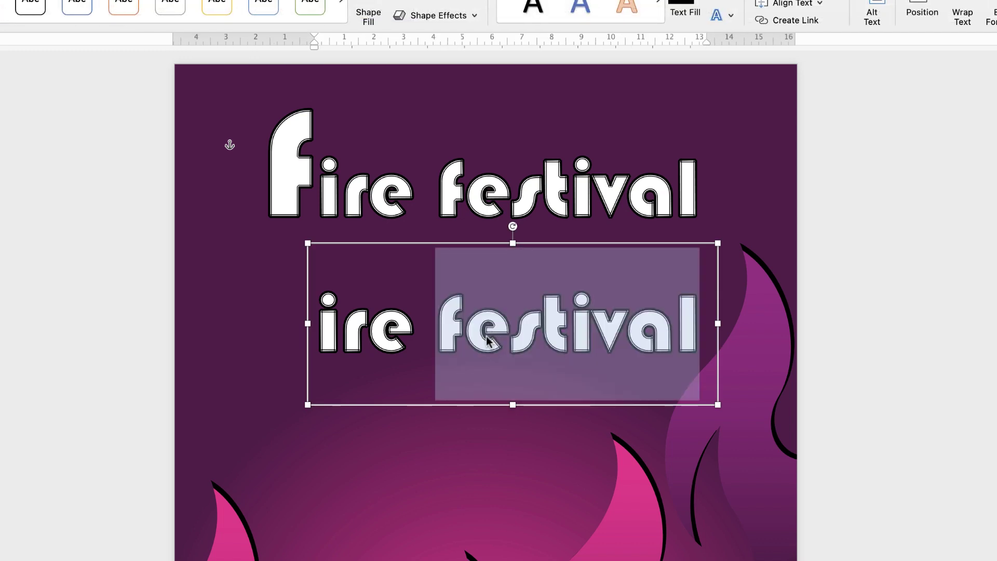
triple_click(483, 343)
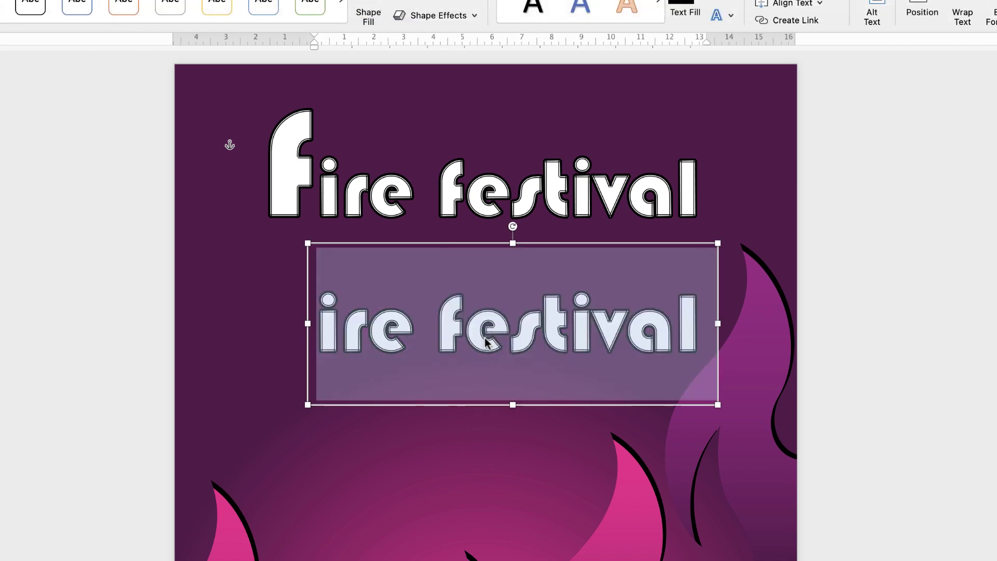
type("2021")
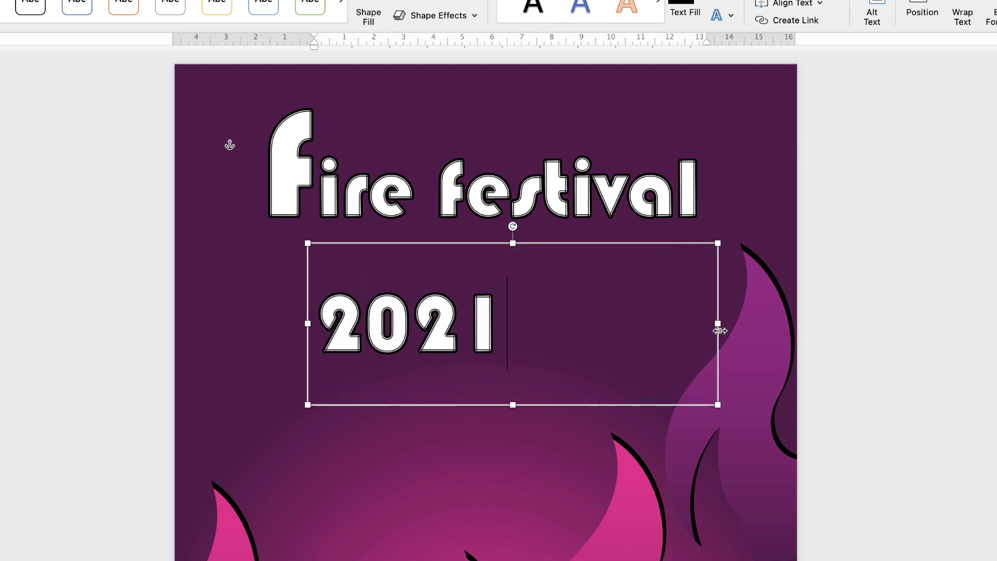
left_click_drag(717, 324, 520, 324)
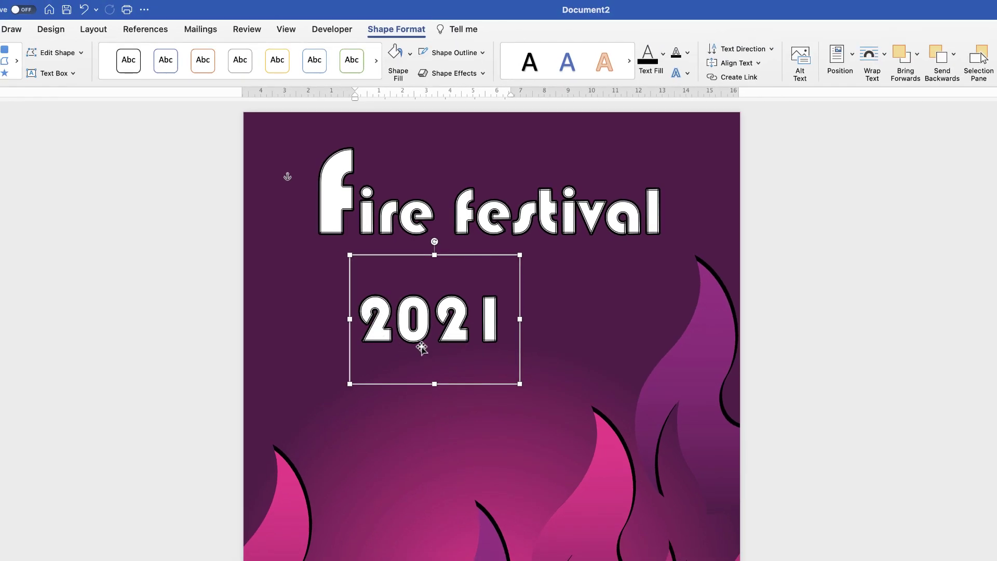
Step: Colour the "2021" text with the bright pink recent colour and centre it within its text box
triple_click(476, 326)
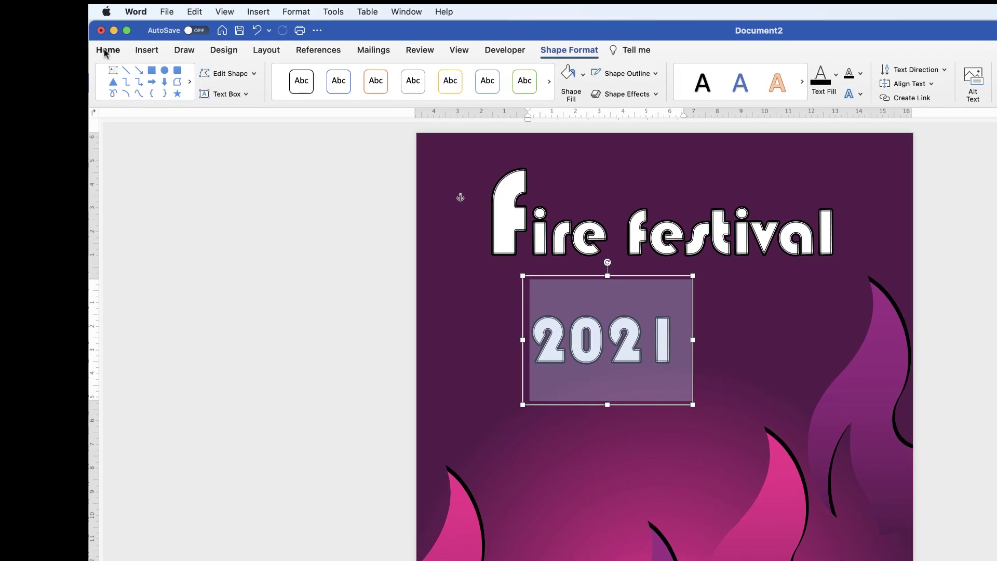
left_click(107, 51)
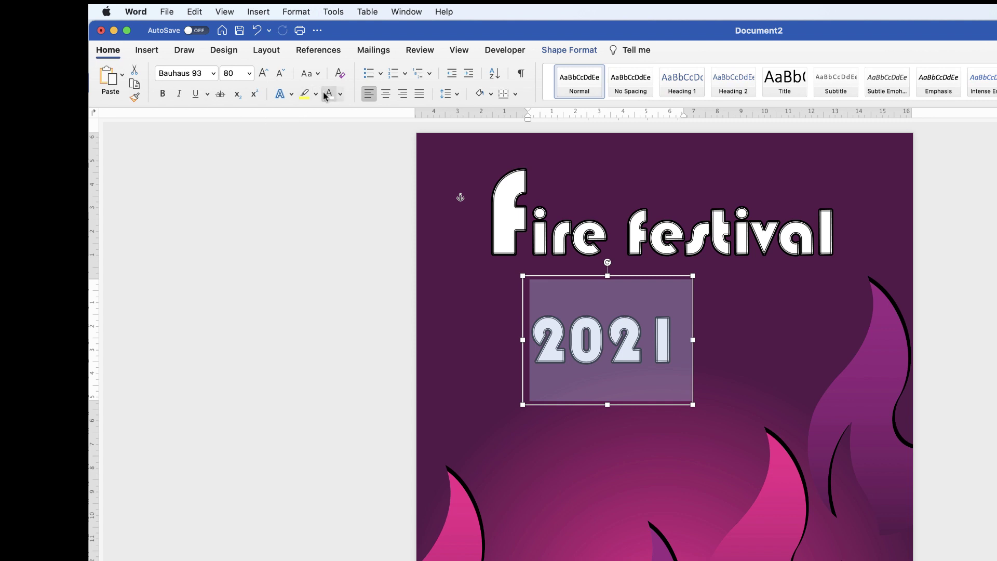
left_click(341, 94)
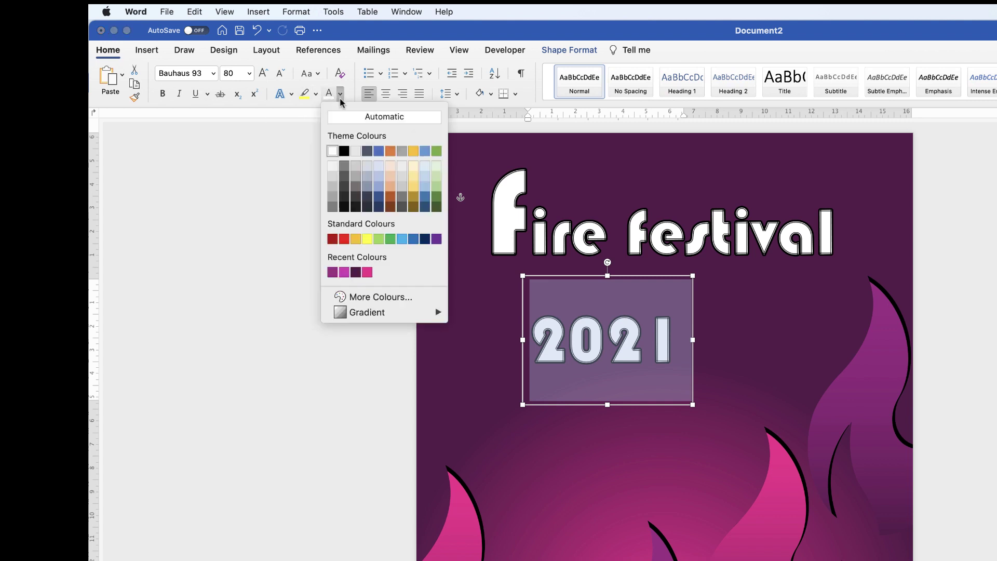
left_click(368, 272)
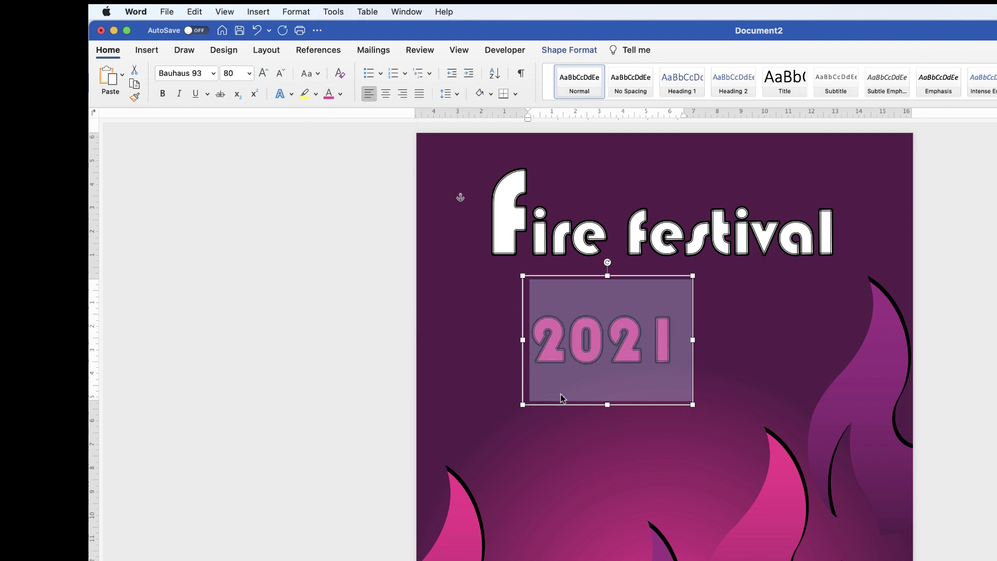
left_click(387, 97)
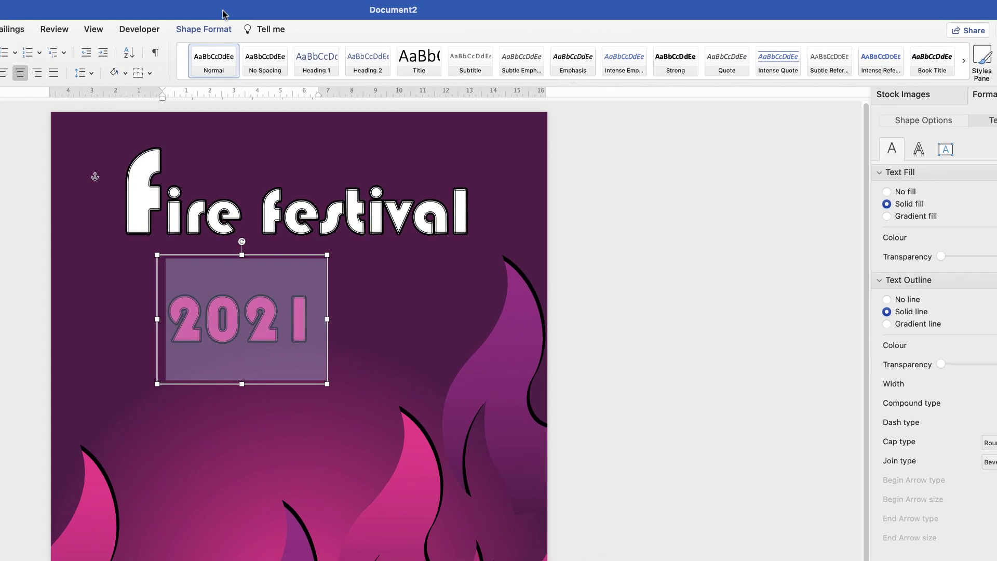
left_click(219, 32)
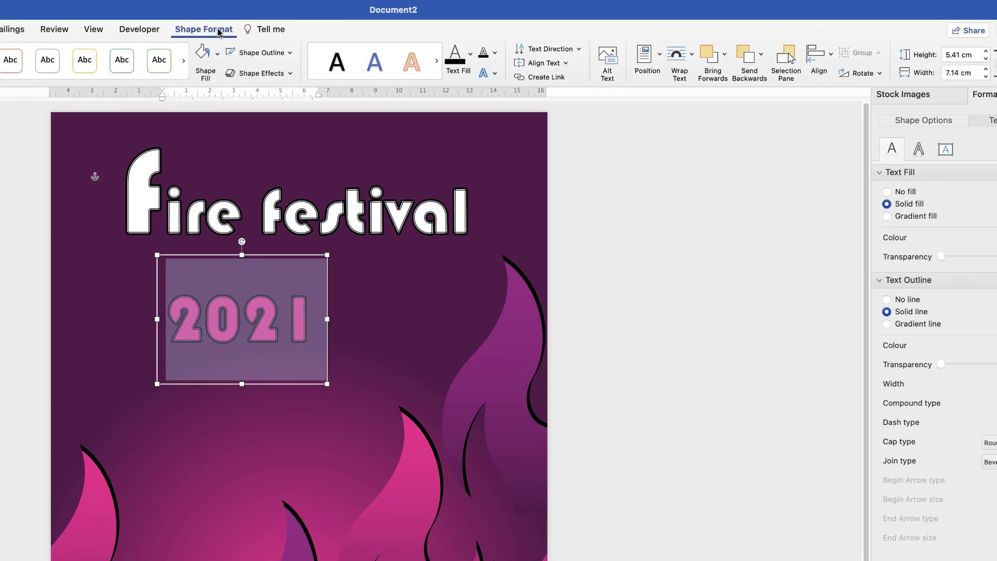
Step: Centre the pink "2021" text box horizontally on the page and move it up directly beneath the "fire festival" title
left_click(831, 57)
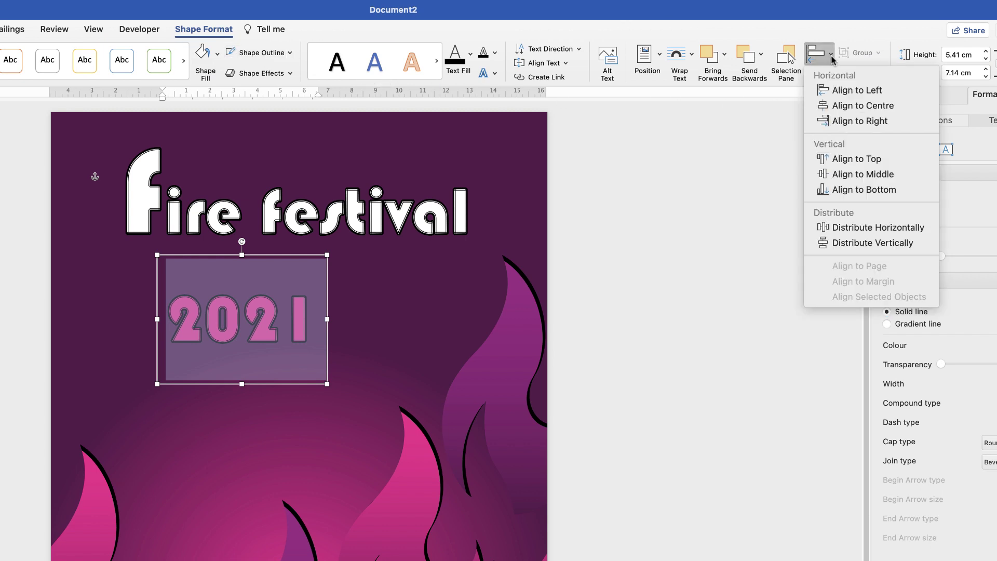
left_click(856, 107)
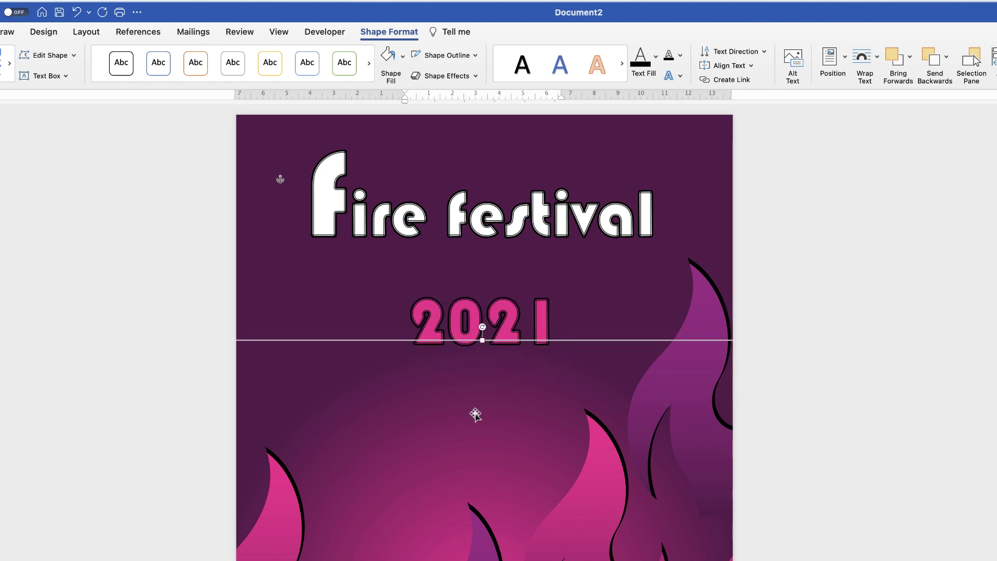
left_click_drag(504, 319, 503, 273)
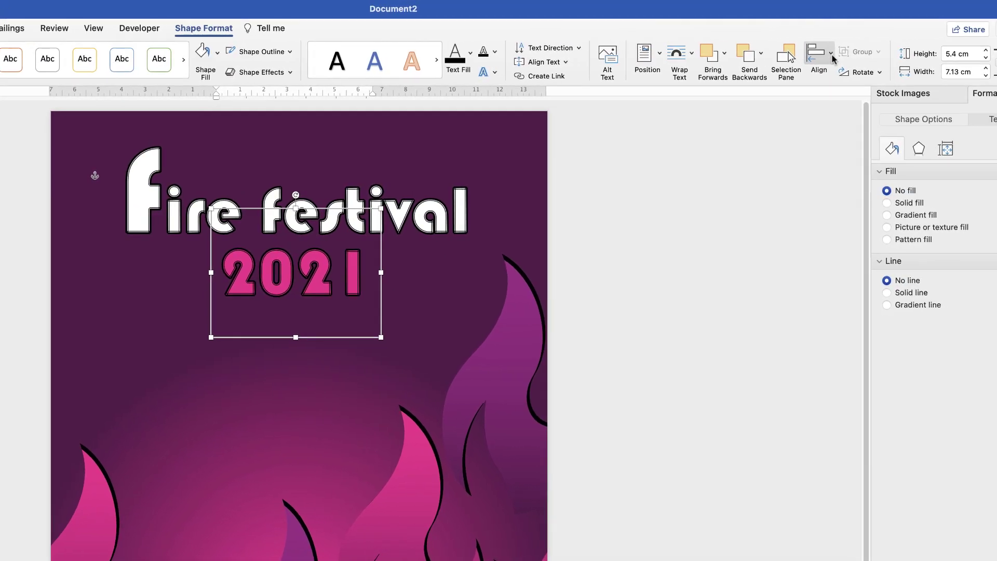
left_click(832, 55)
left_click(857, 104)
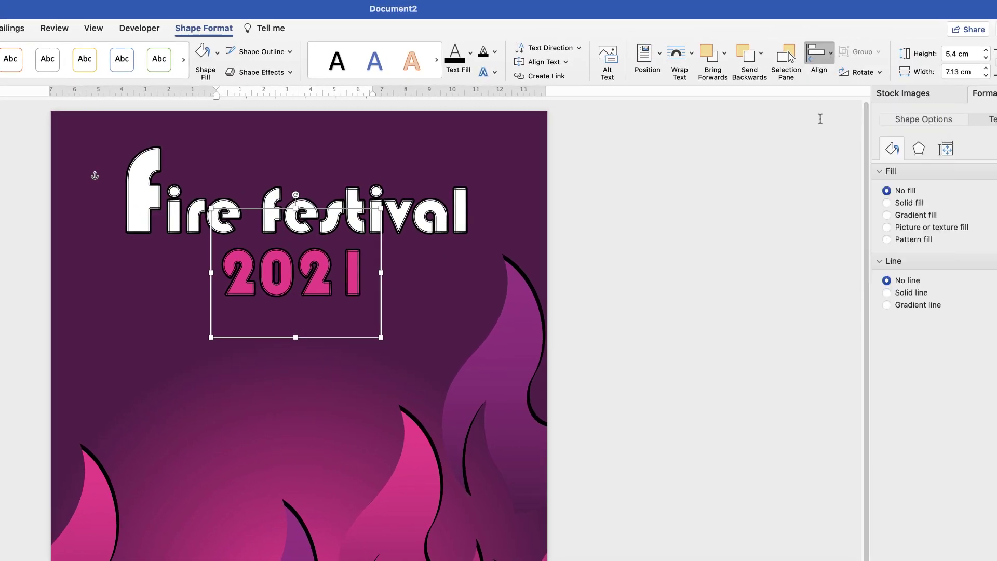
left_click(628, 360)
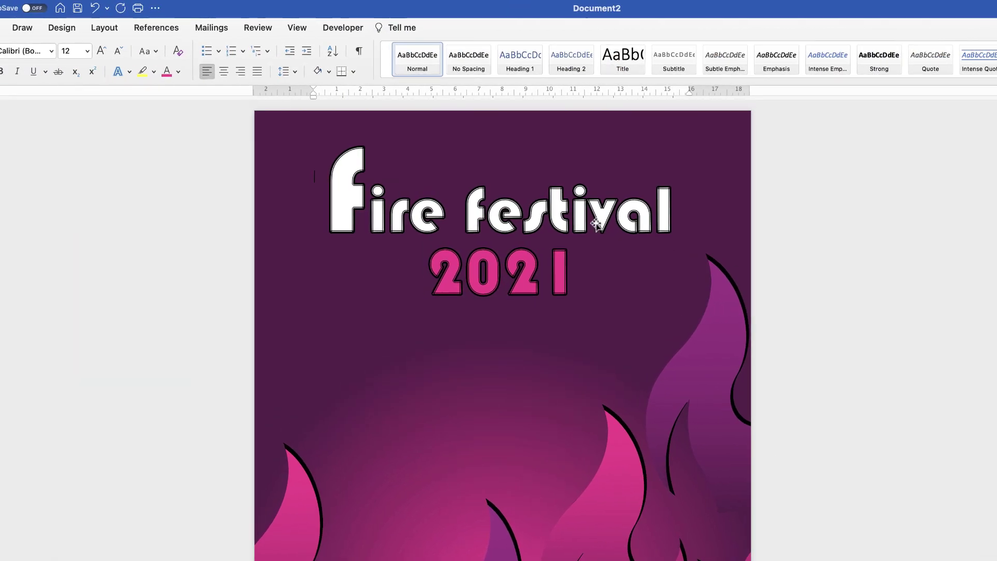
Step: Duplicate the "2021" text box just below the original and check the date line's font in Document1
left_click(525, 284)
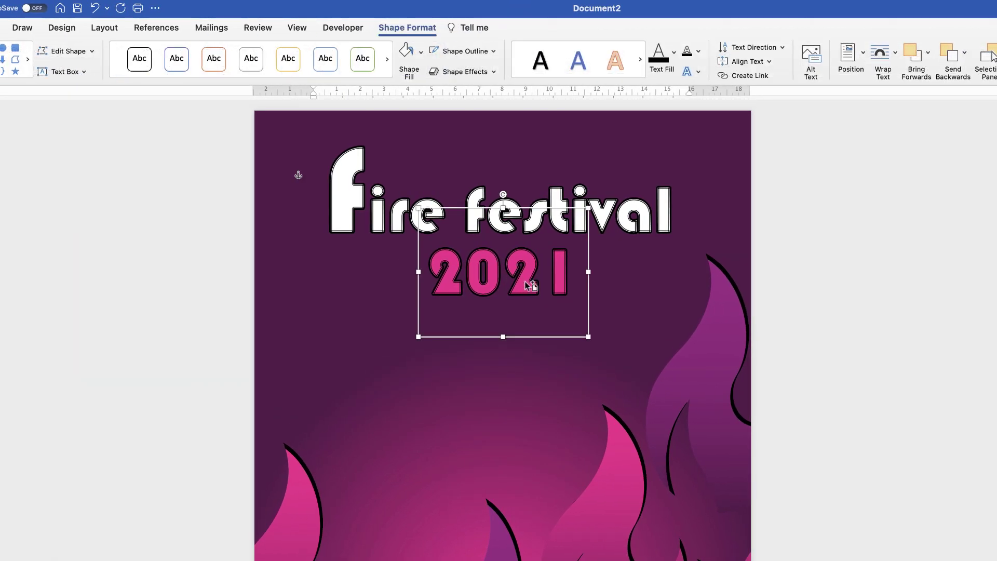
left_click_drag(529, 284, 451, 371)
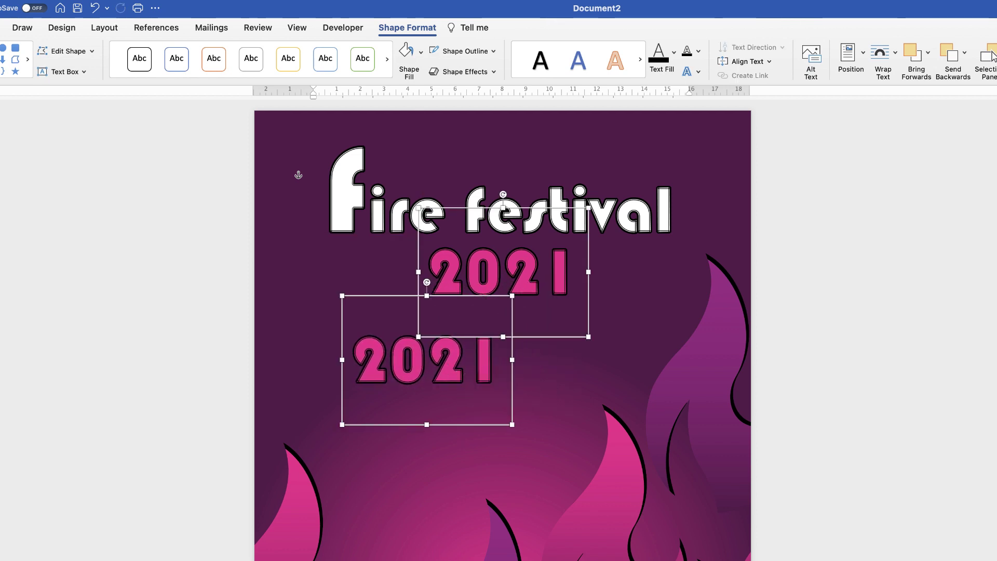
key("super+grave")
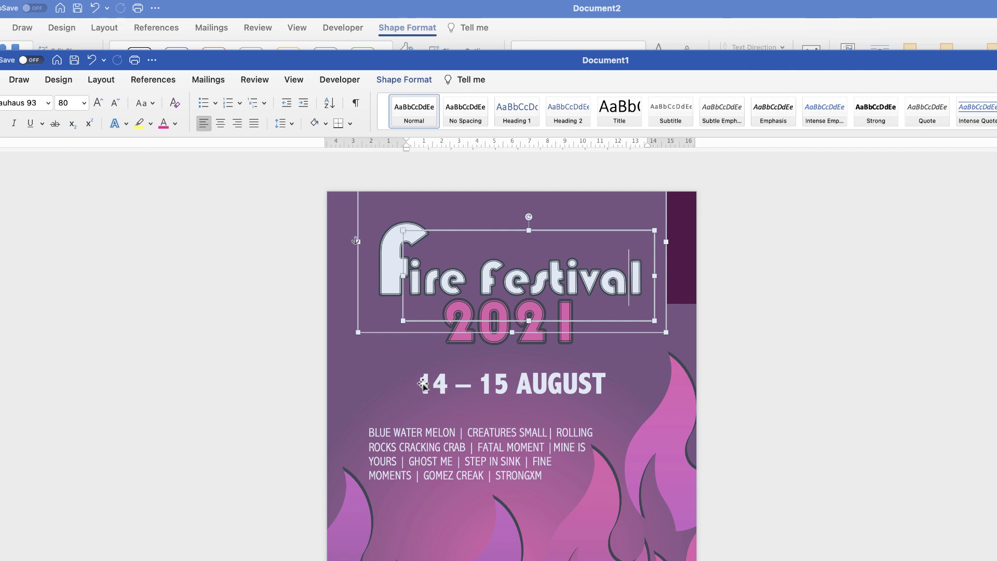
left_click(553, 391)
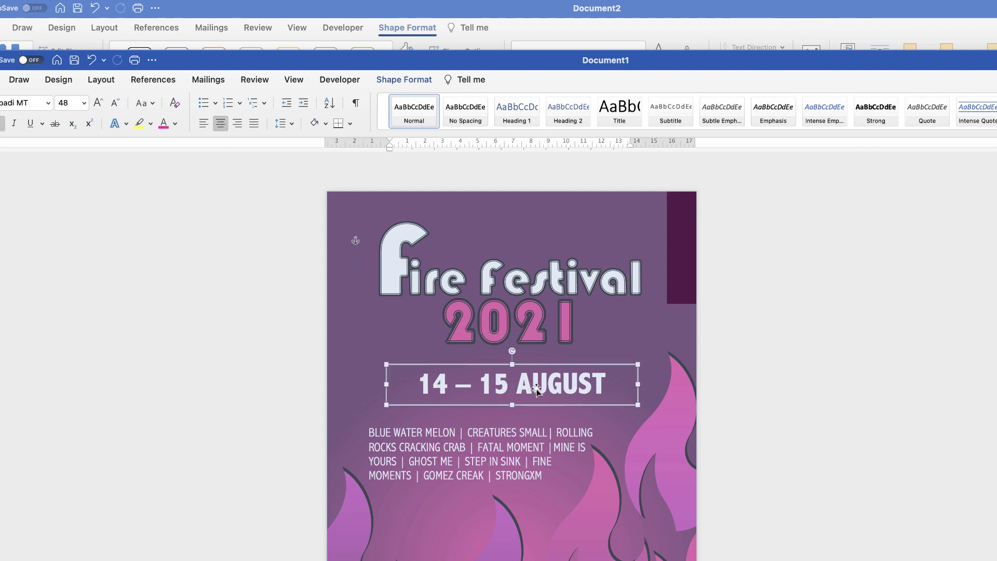
key("super+grave")
Step: Set the lower "2021" copy's font to Abadi MT Condensed Extra Bold
left_click(468, 375)
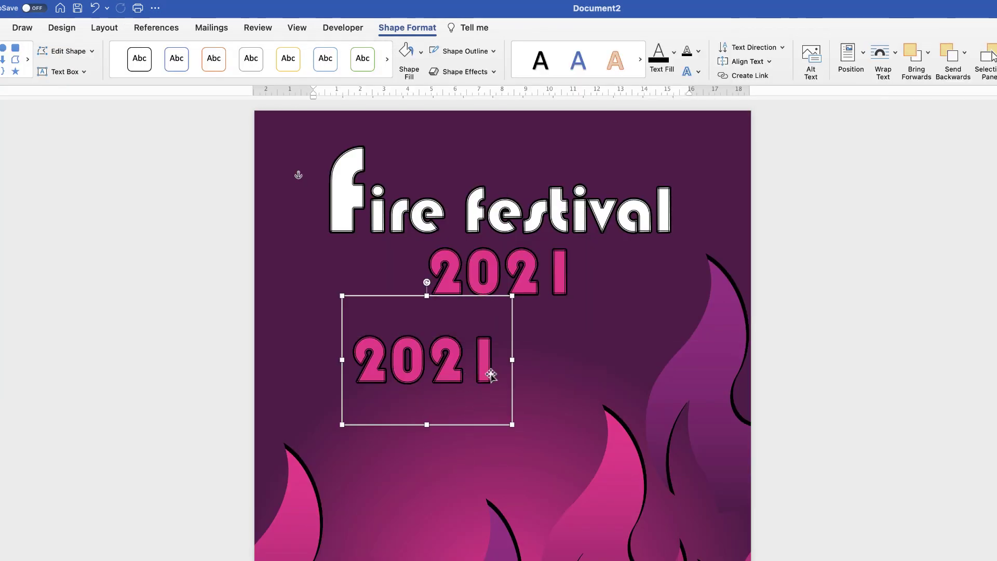
key("super+a")
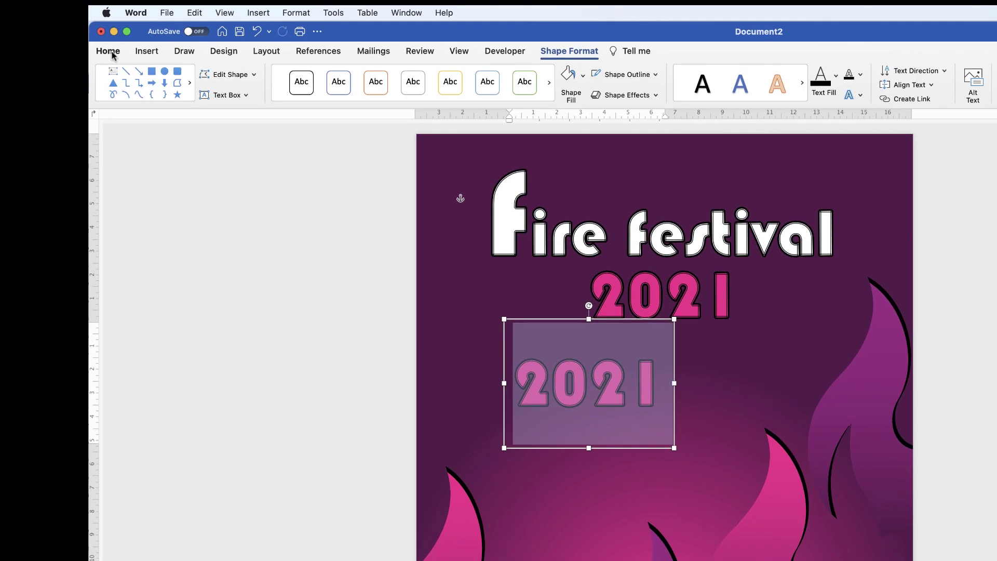
left_click(0, 27)
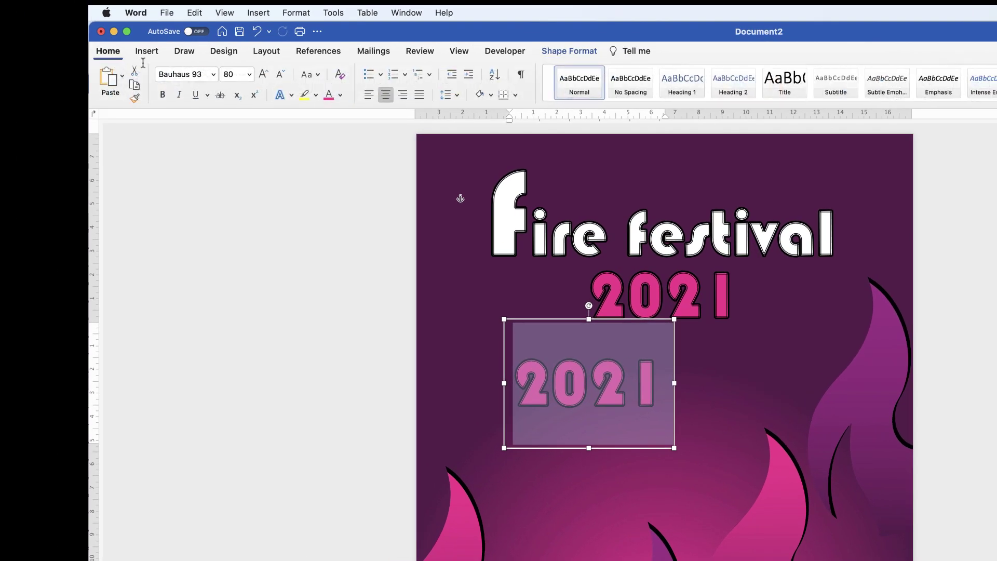
left_click(213, 76)
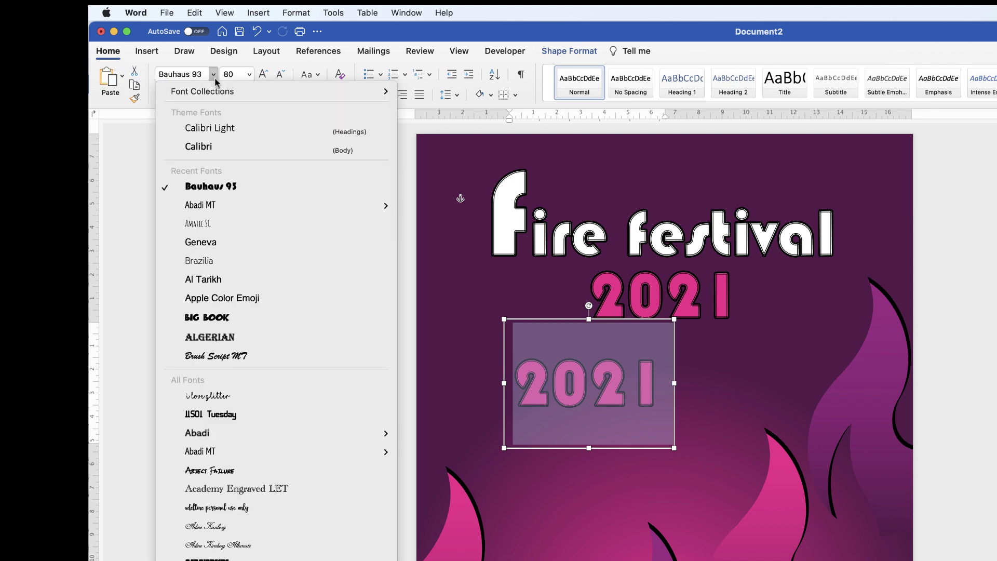
mouse_move(207, 207)
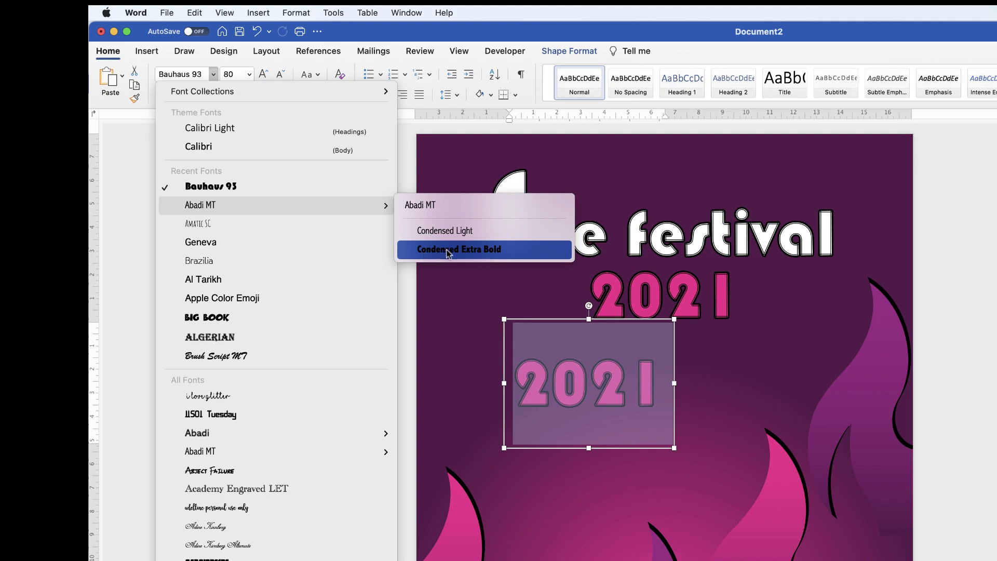
left_click(475, 252)
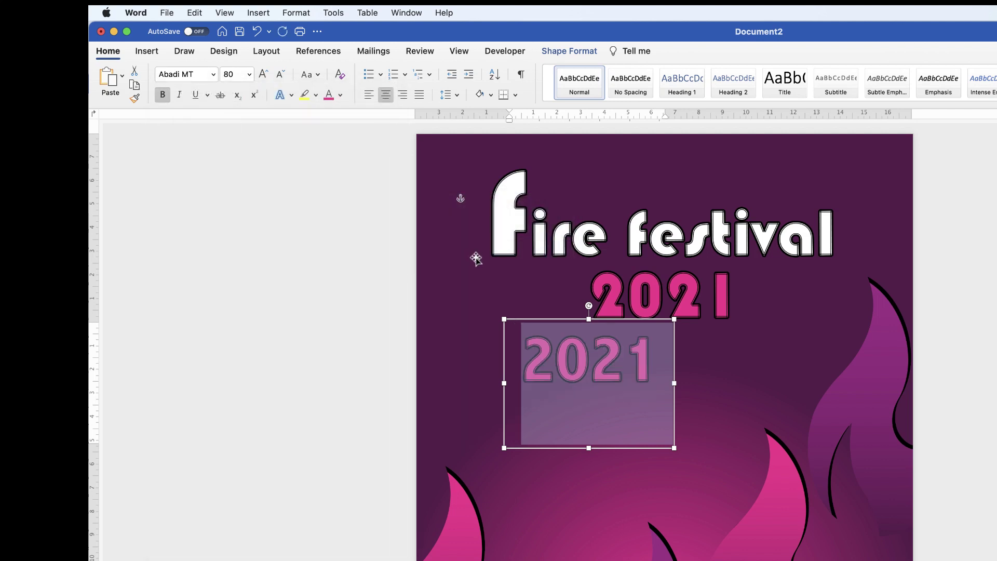
Step: Colour the lower "2021" copy white and remove its text outline
left_click(340, 94)
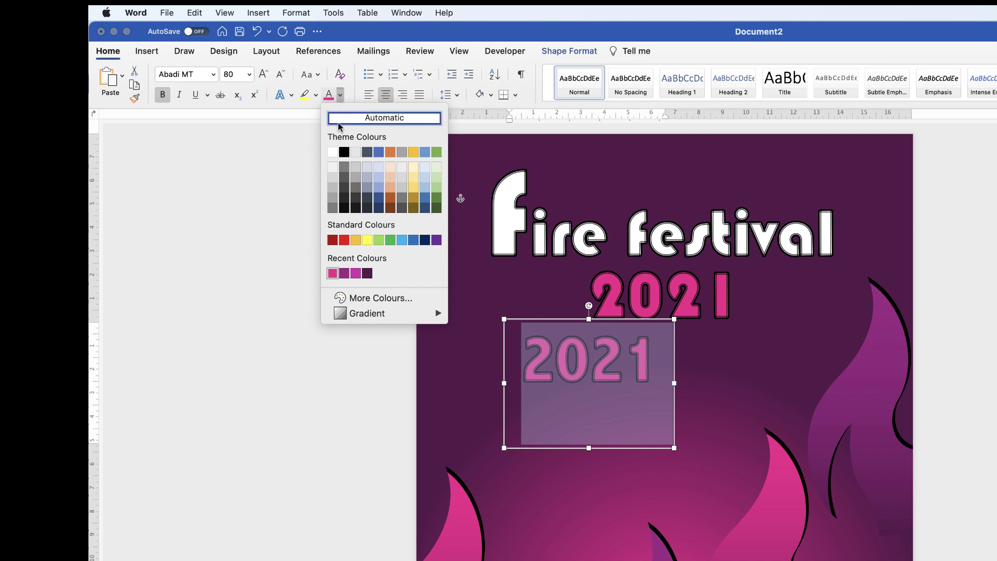
left_click(332, 152)
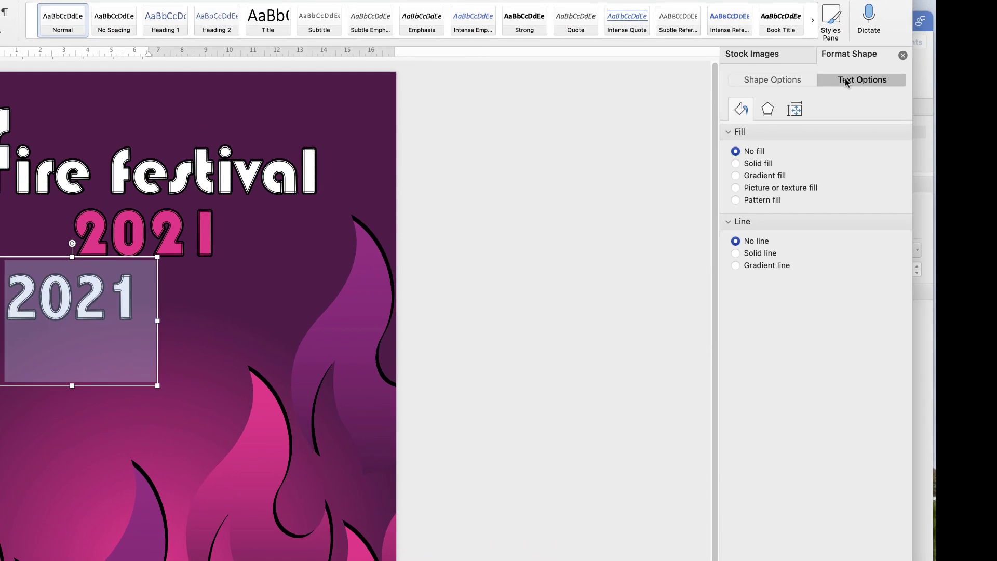
left_click(846, 80)
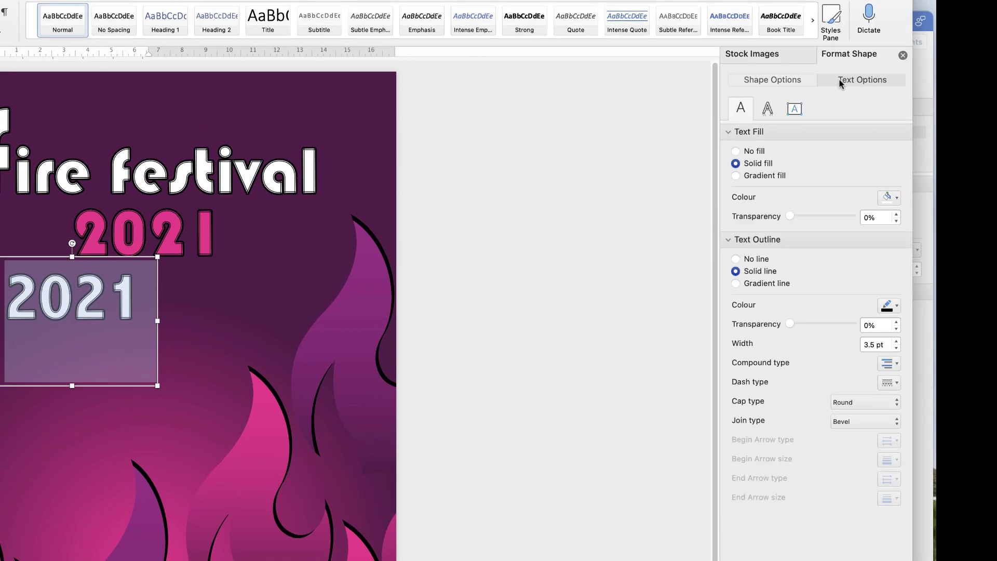
left_click(736, 259)
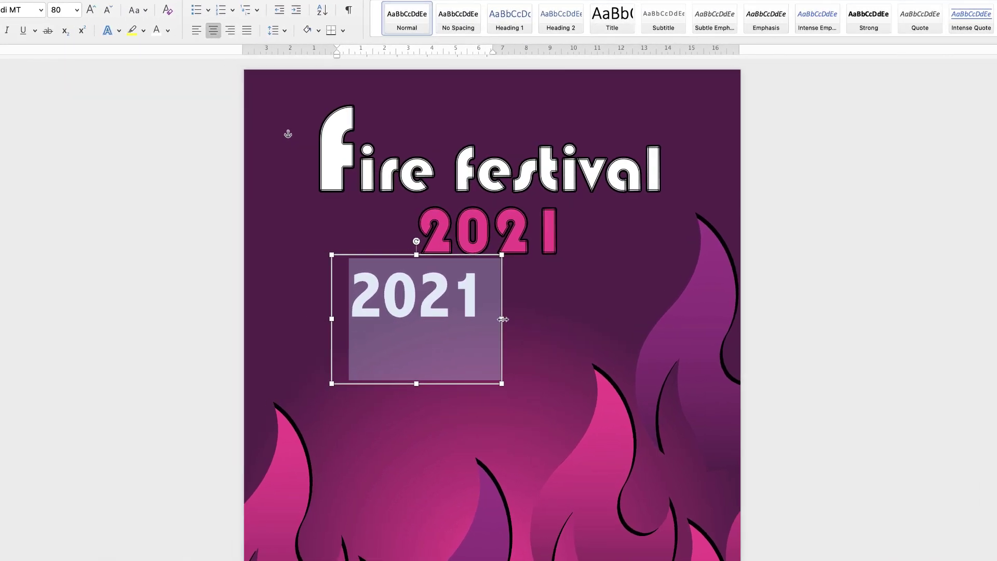
Step: Widen the copied text box to about 14.9 cm and replace its text with "14 – 15 AUGUST"
left_click_drag(430, 318, 600, 321)
left_click_drag(671, 321, 685, 321)
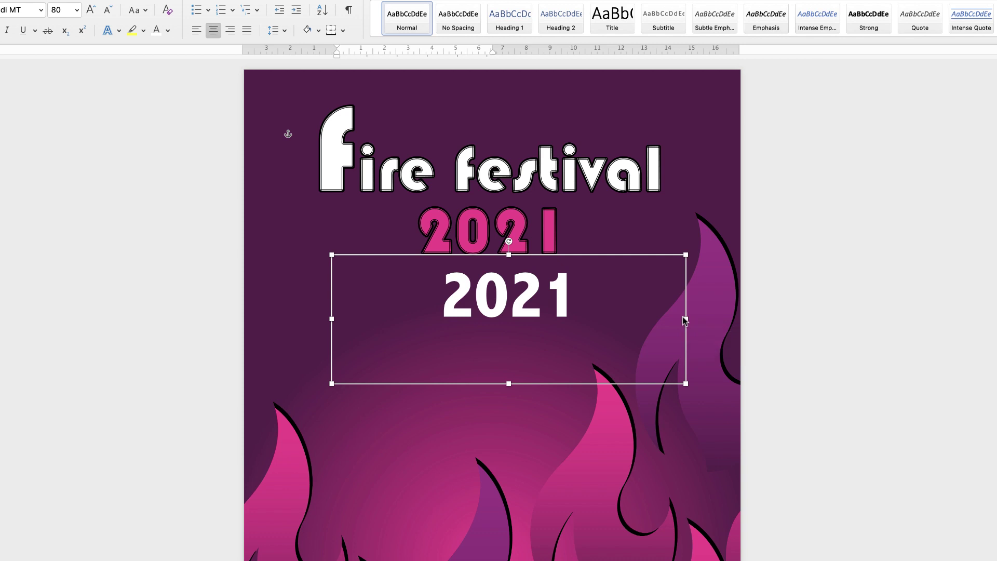
left_click(565, 304)
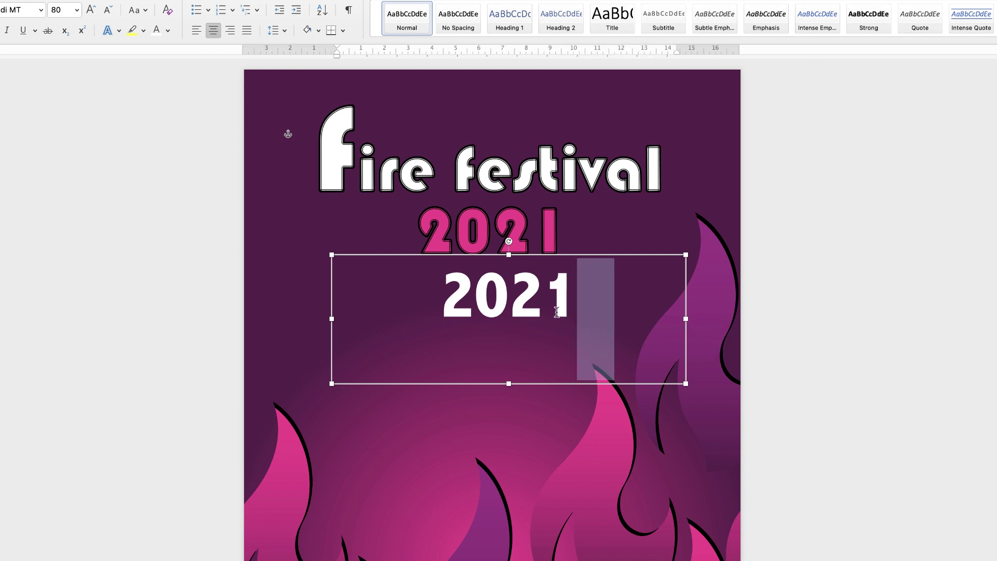
triple_click(556, 312)
type("14 - 15")
key("Return")
type("AUGUST")
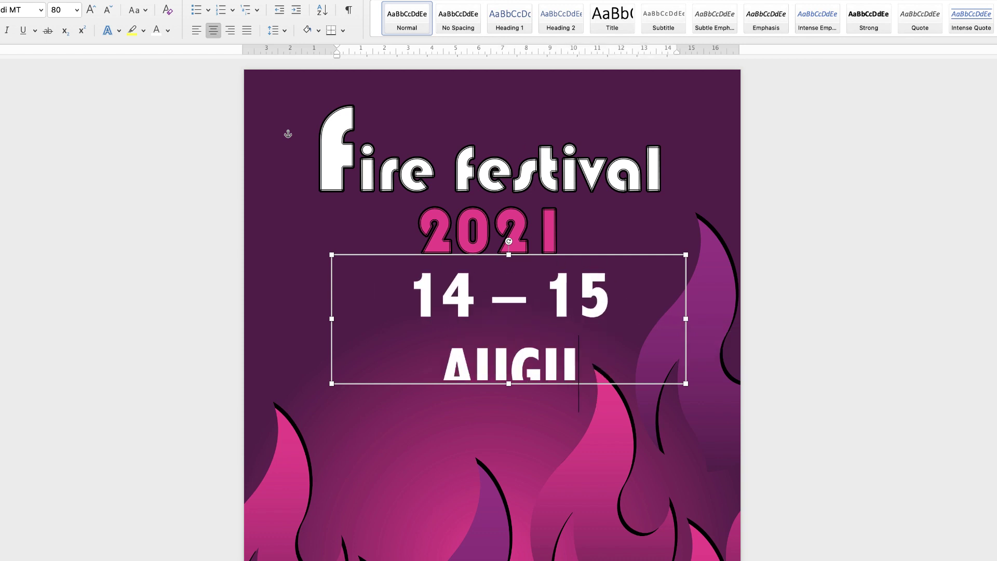
Step: Reduce the date text to 48 pt and shorten its text box to about 2.3 cm high
key("shift+Left")
key("shift+Left")
key("super+a")
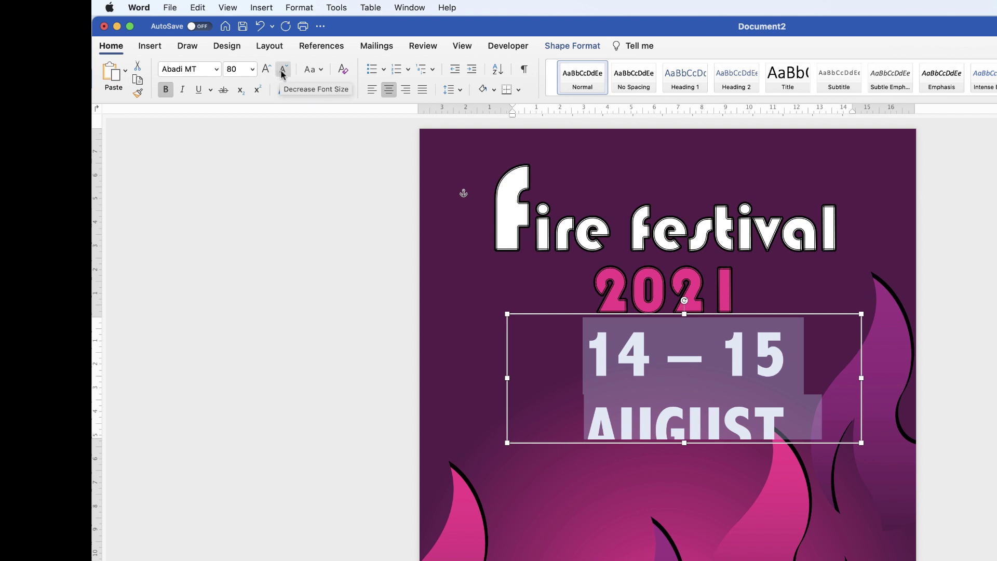
left_click(281, 73)
left_click(280, 73)
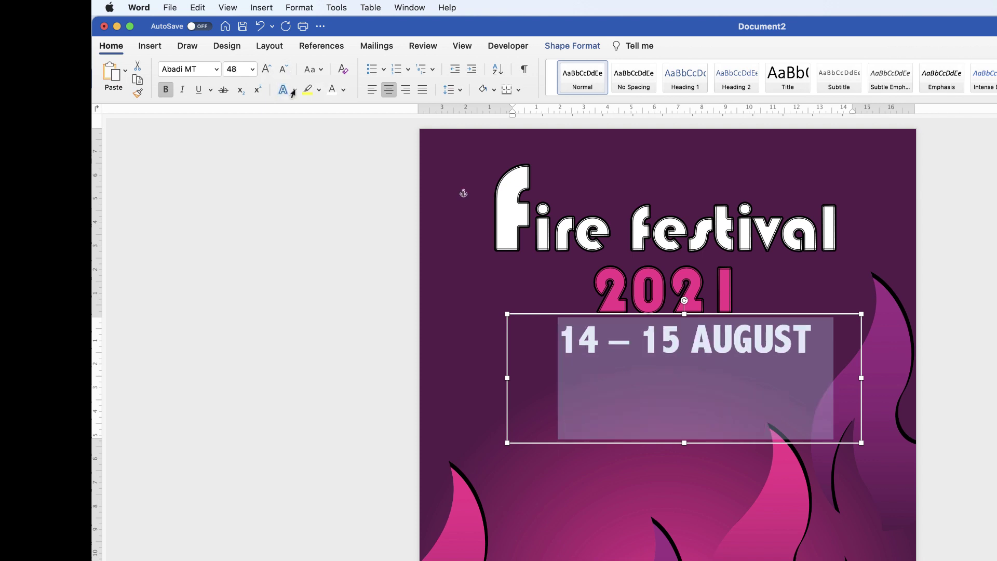
left_click_drag(684, 443, 687, 367)
left_click_drag(522, 349, 514, 349)
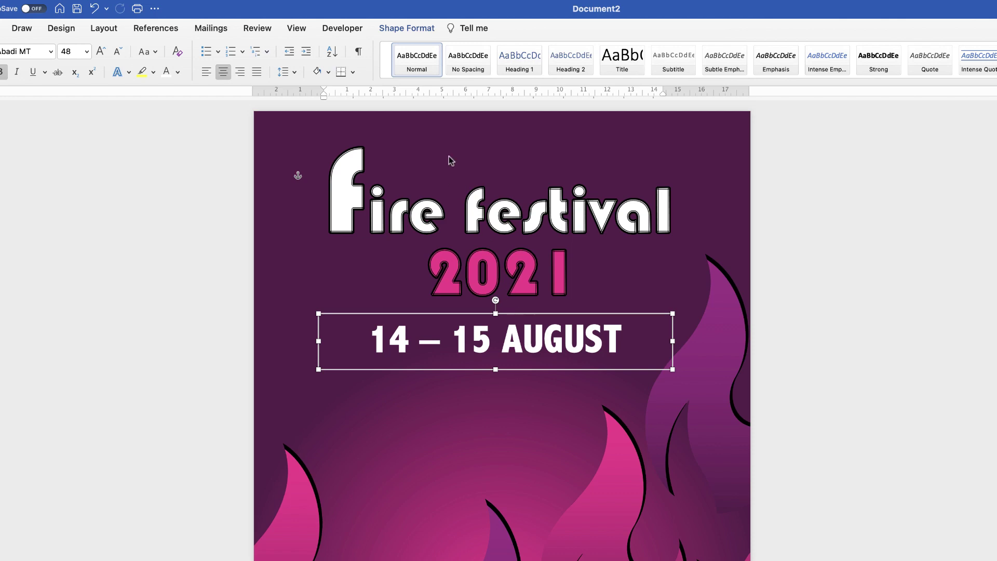
Step: Align the "14 – 15 AUGUST" text box to the horizontal centre and deselect it
left_click(428, 32)
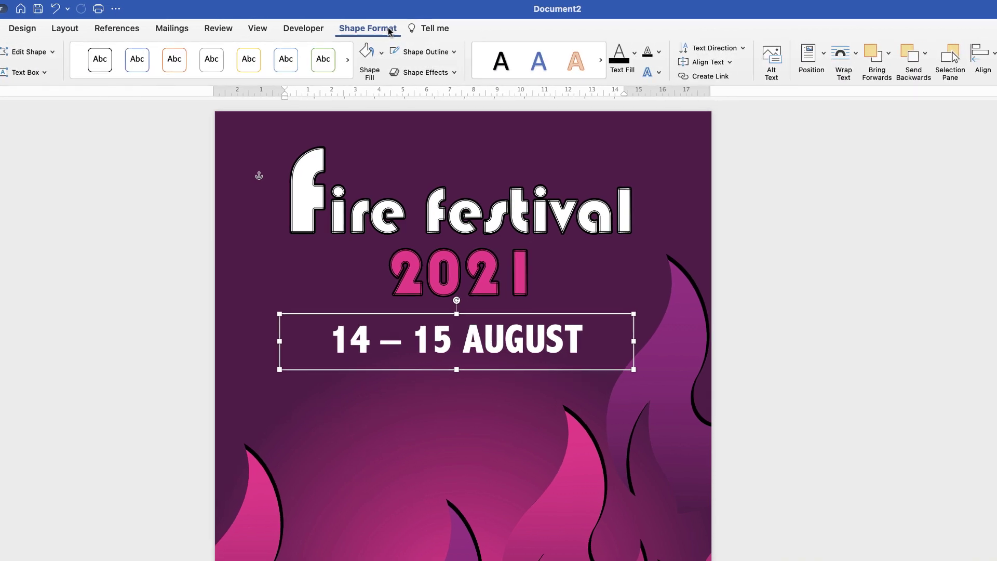
left_click(996, 55)
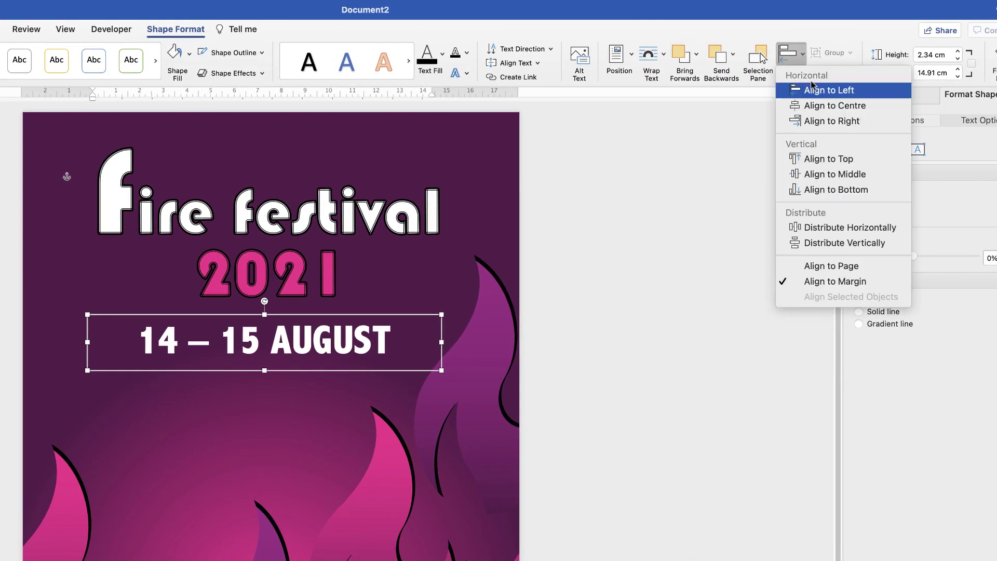
left_click(834, 106)
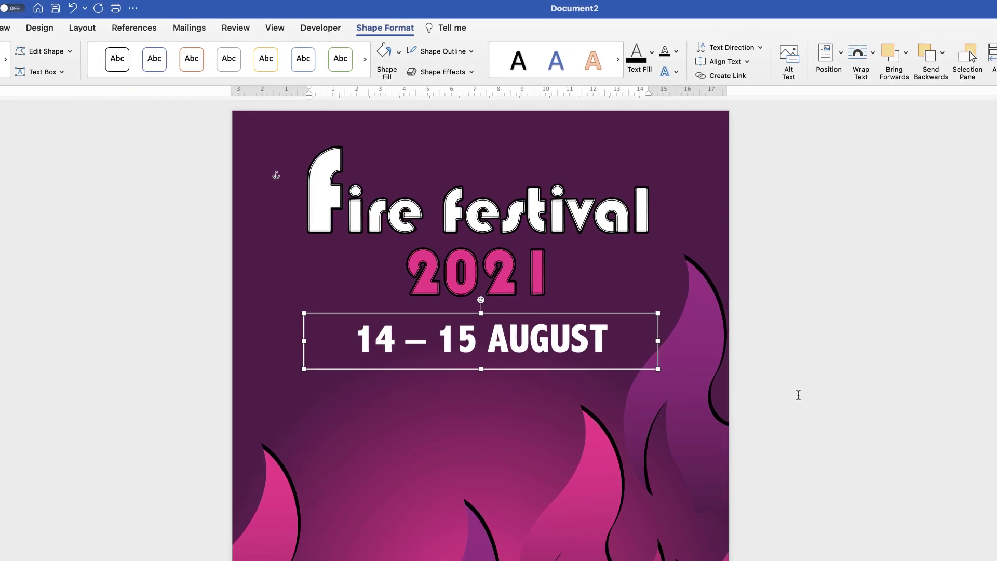
left_click(586, 410)
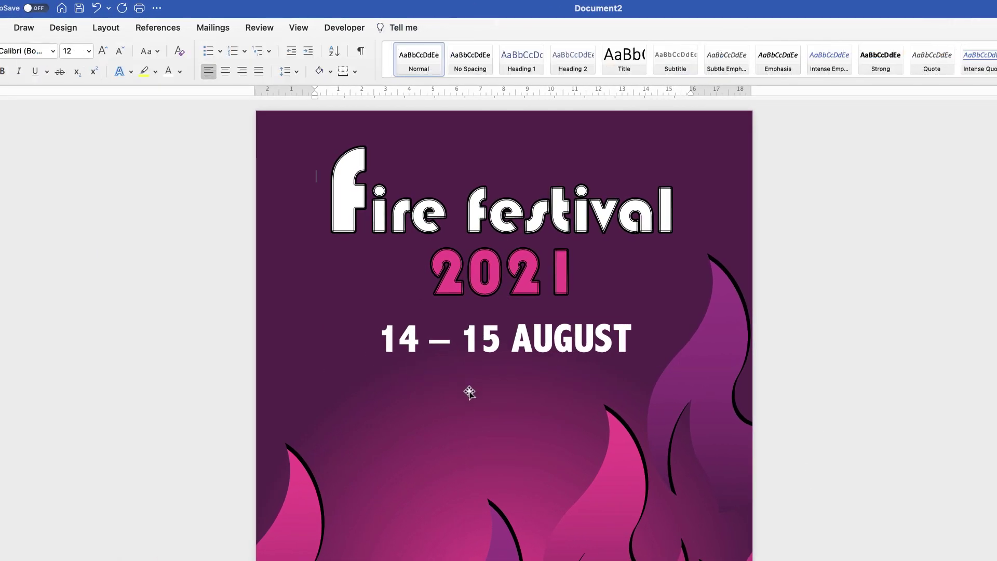
Step: Check the band list in Document1 and duplicate the "14 – 15 AUGUST" text box below the original in Document2
key("super+grave")
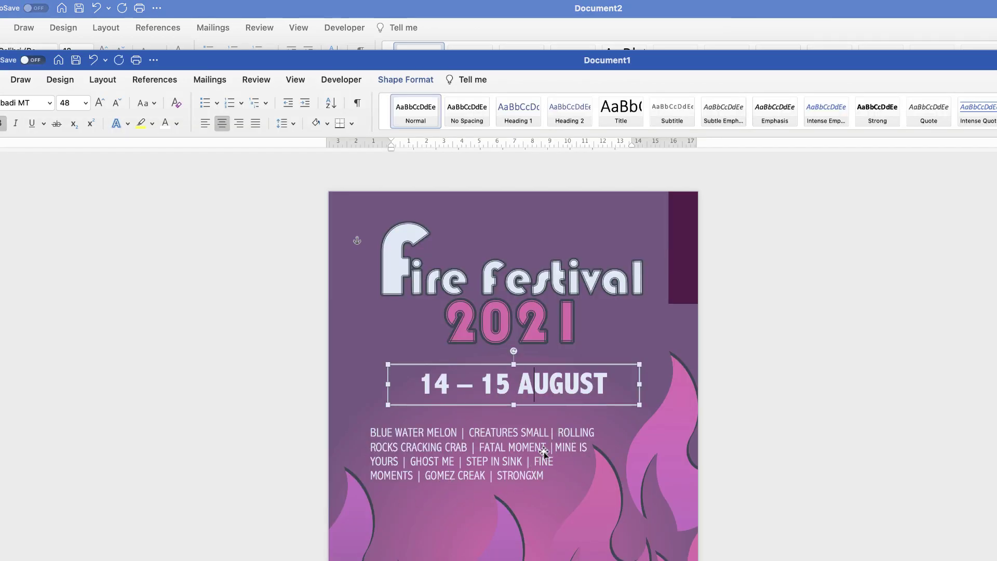
left_click(535, 13)
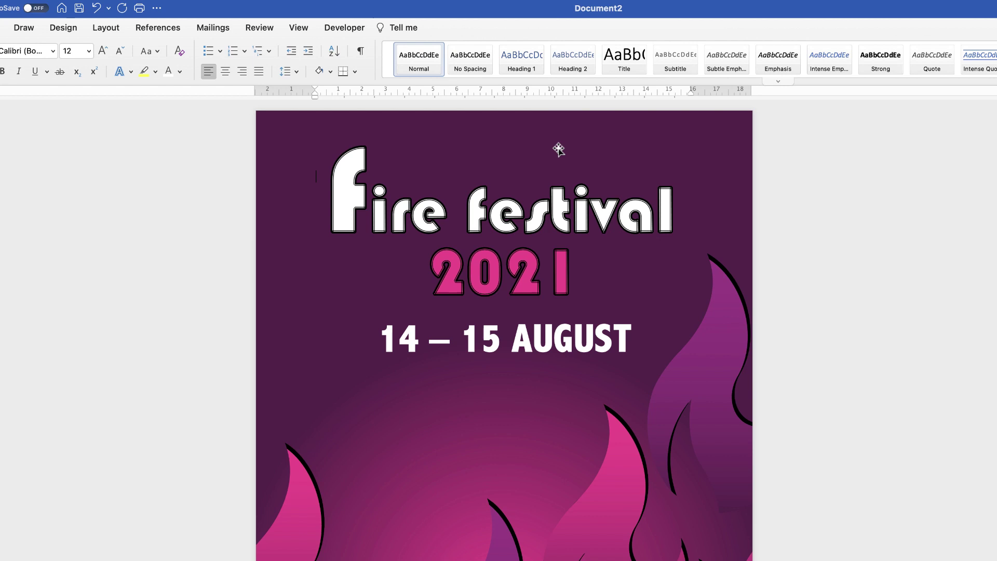
left_click(535, 345)
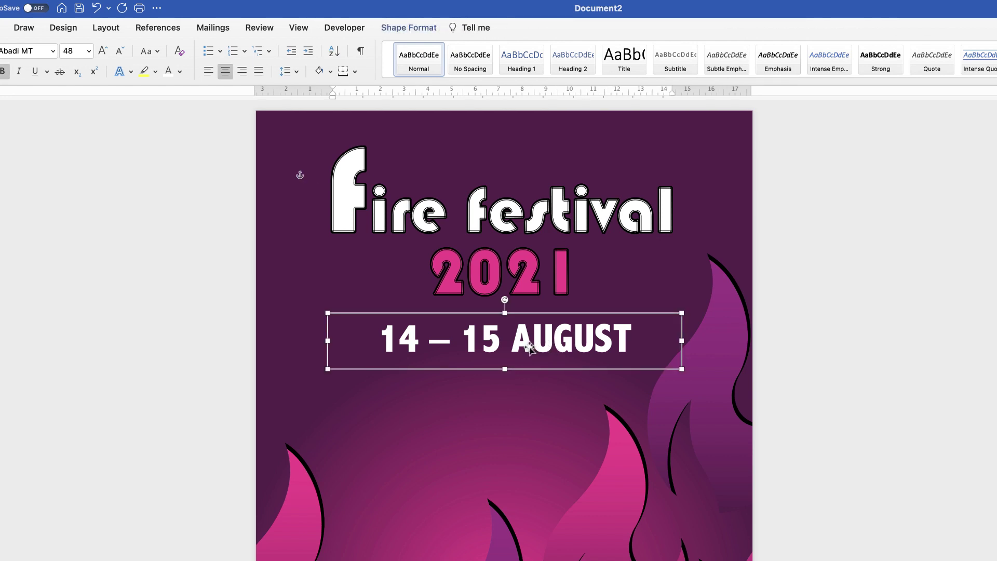
left_click_drag(528, 343, 483, 405)
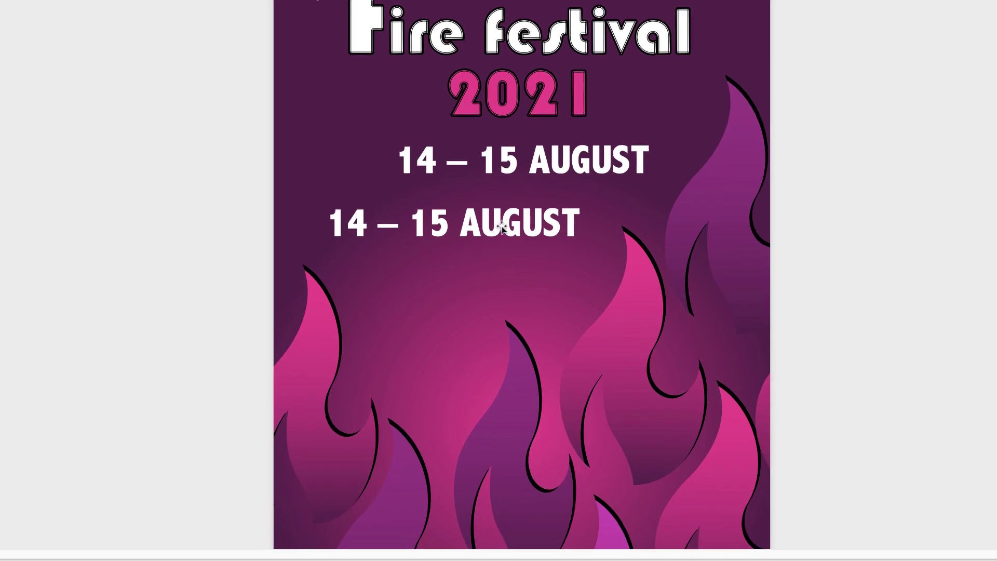
left_click_drag(501, 227, 502, 227)
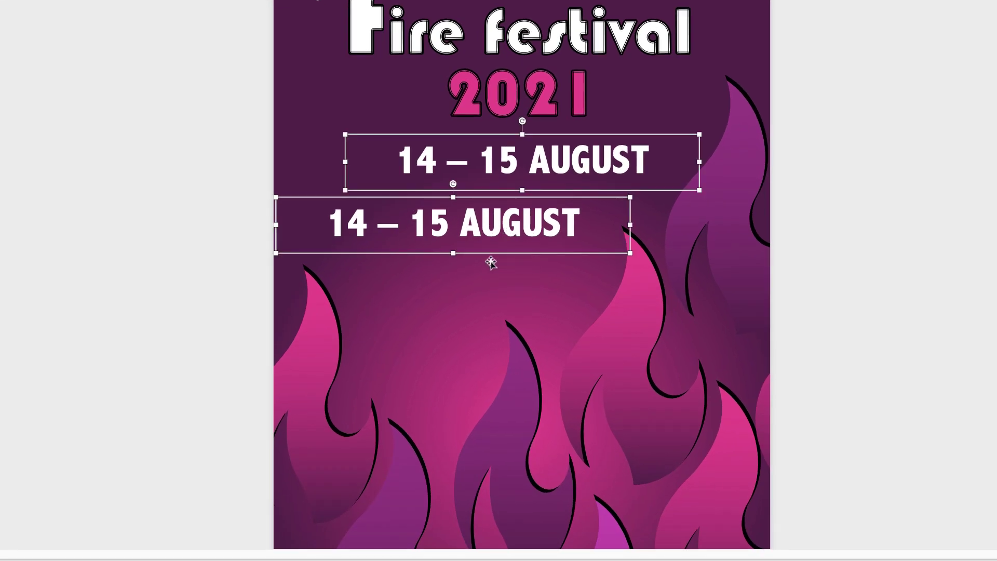
Step: Make the lower "14 – 15 AUGUST" copy's text box taller and narrow it from its left edge
left_click(466, 235)
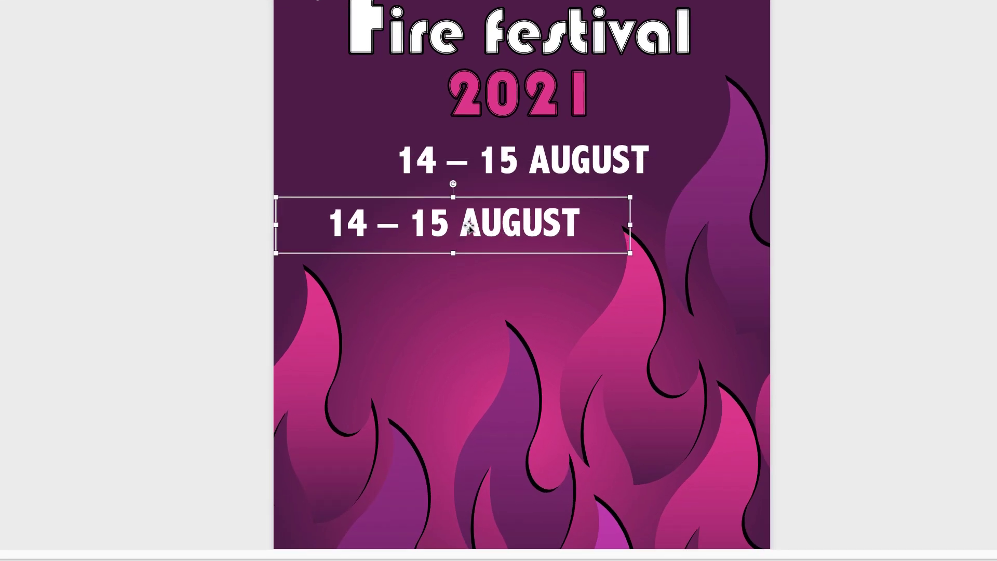
left_click_drag(453, 253, 446, 337)
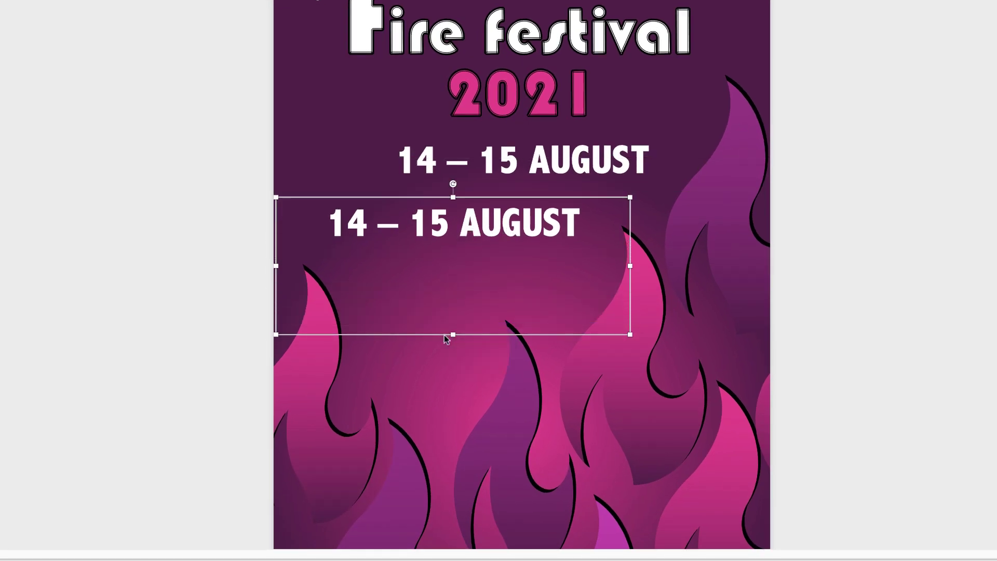
left_click_drag(275, 266, 344, 266)
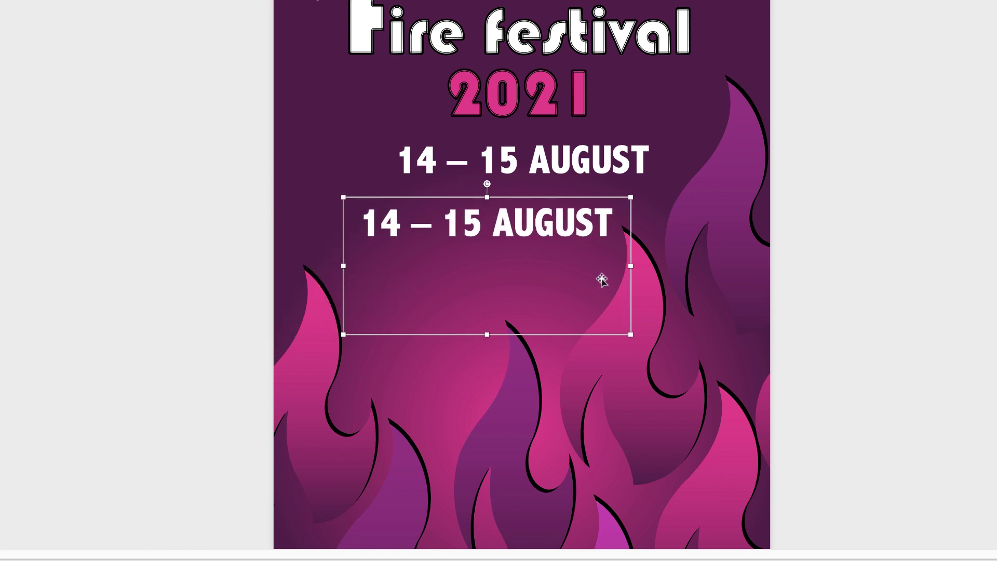